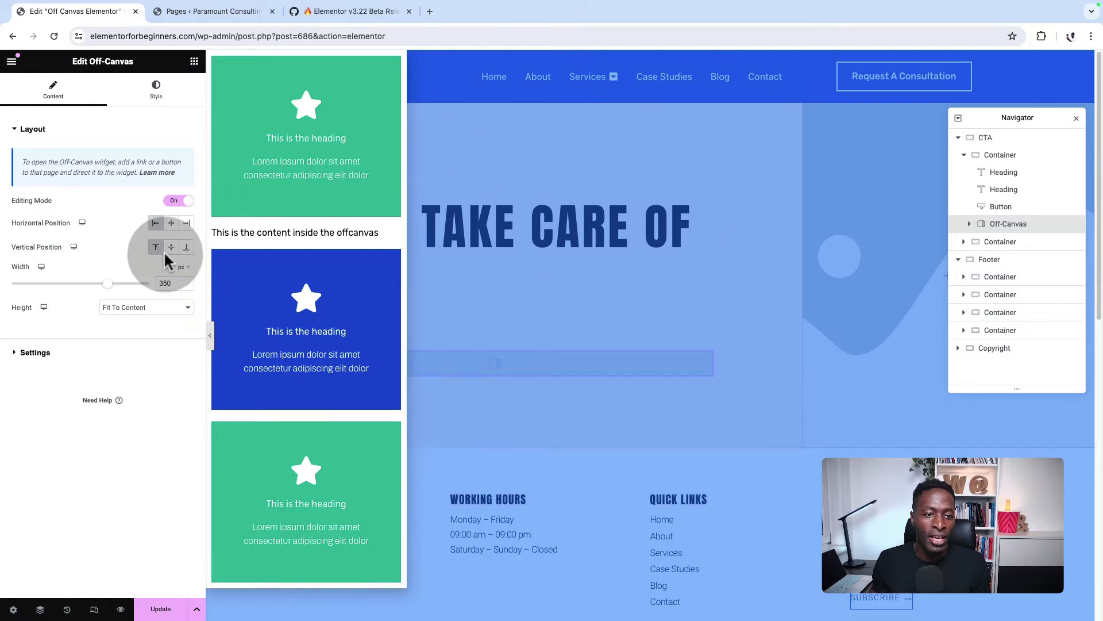
Try the off-canvas's horizontal and vertical positions, then return it to top-left.
left_click(169, 227)
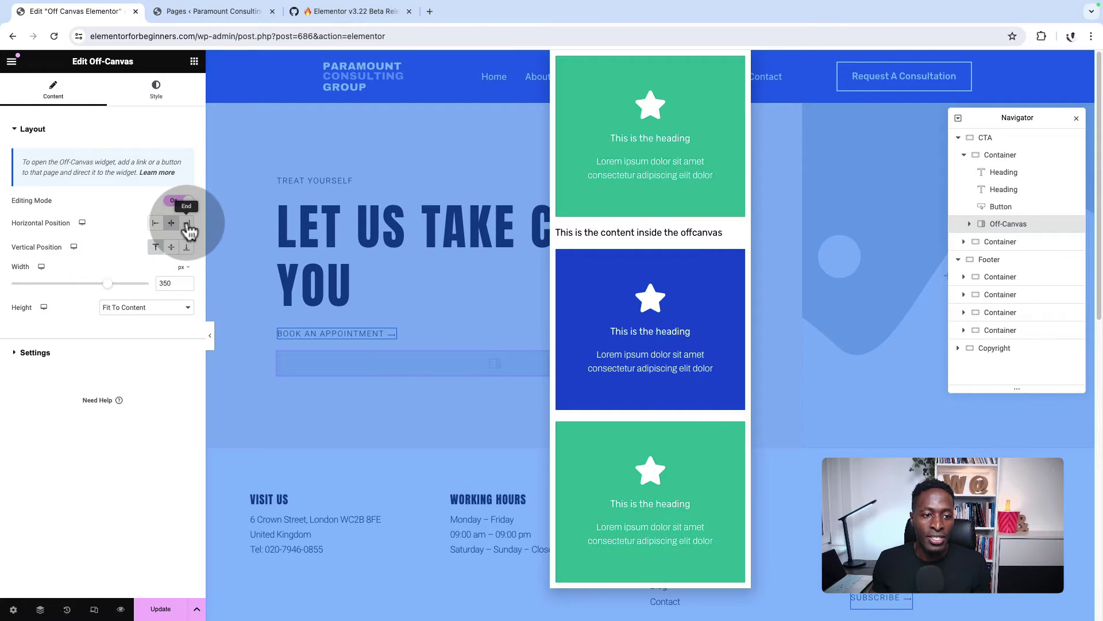
left_click(187, 226)
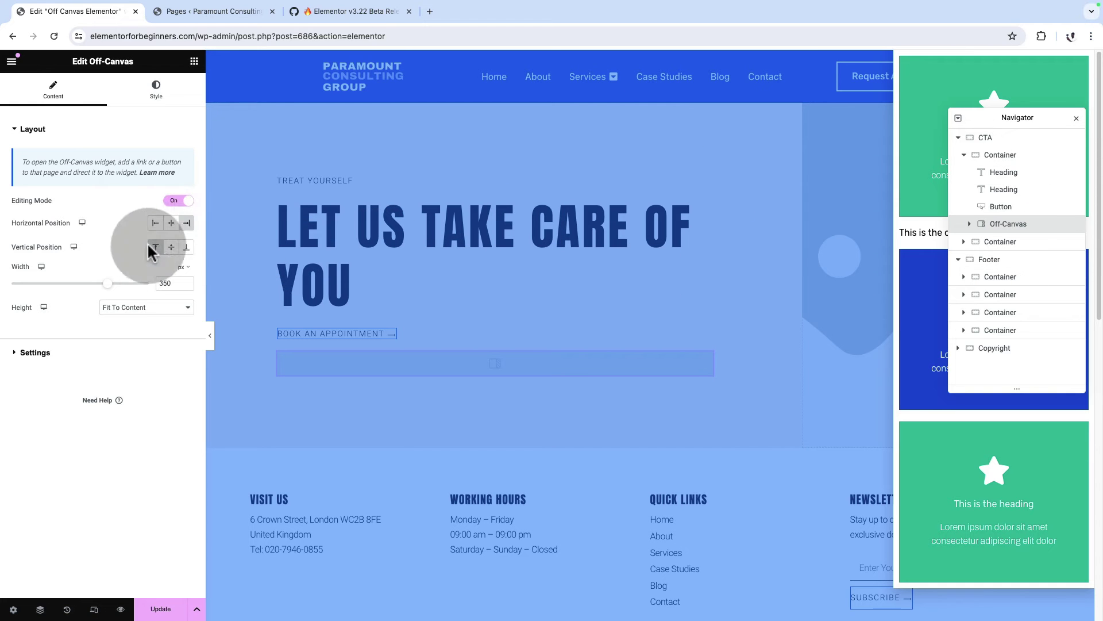
left_click(157, 224)
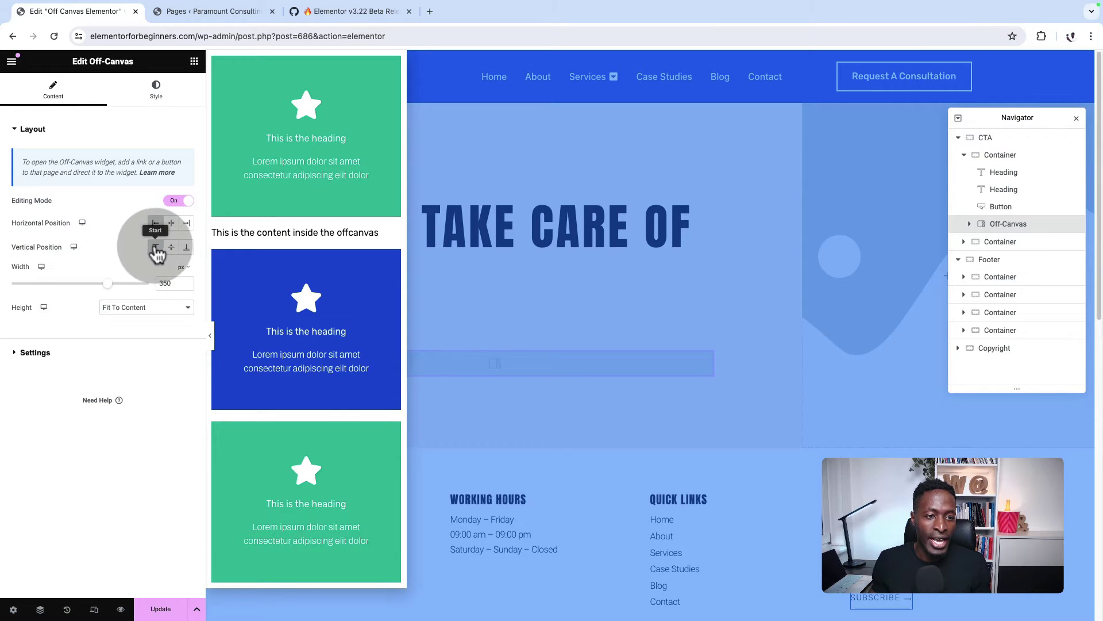
left_click(172, 248)
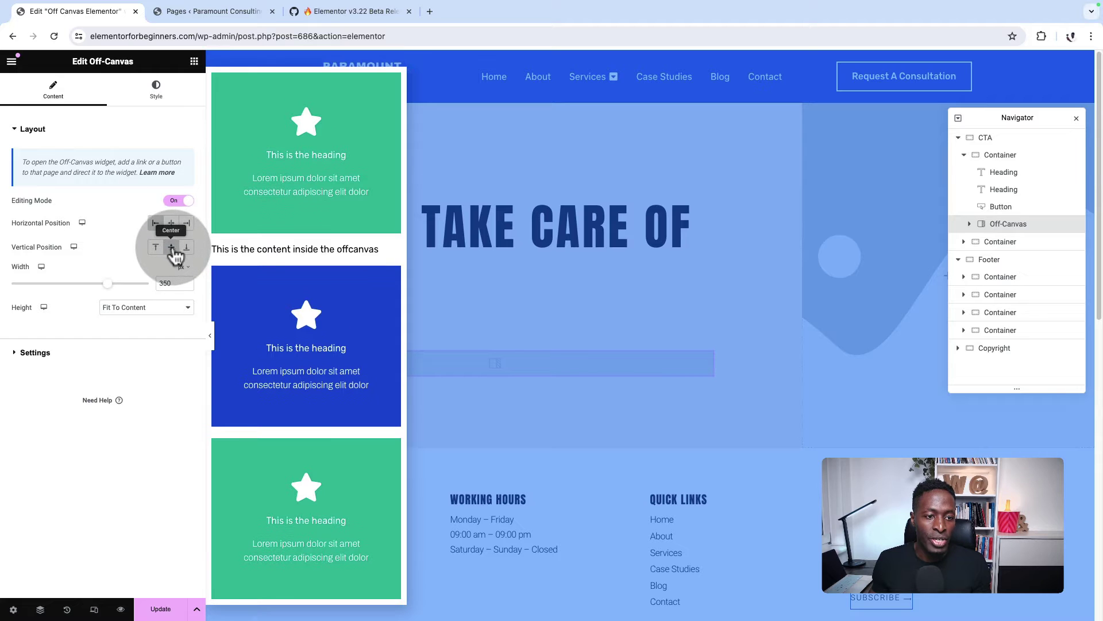
left_click(186, 248)
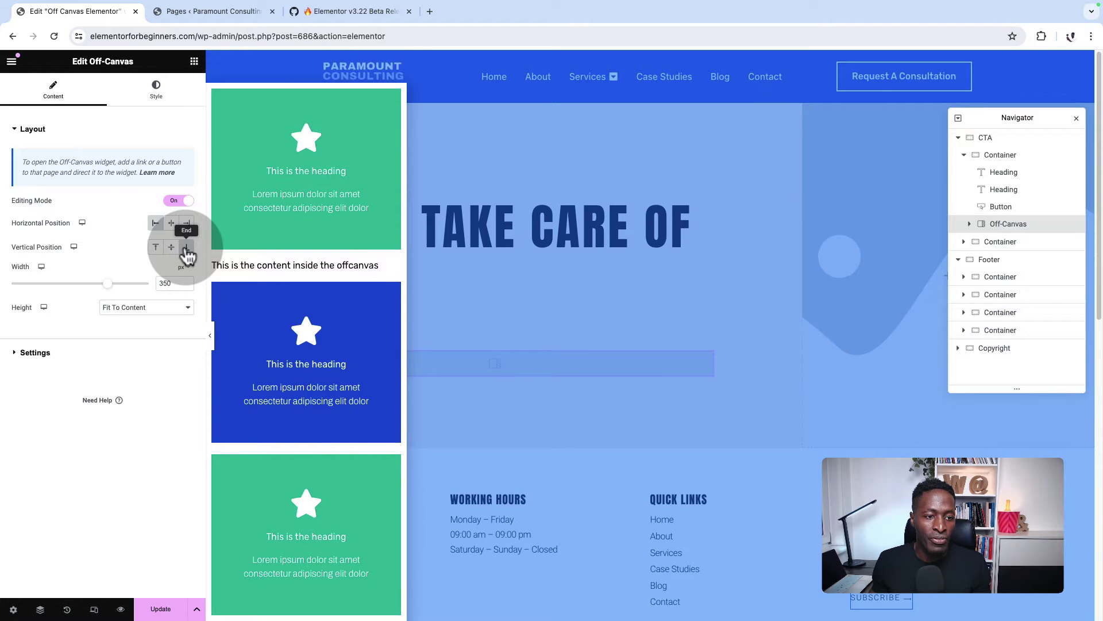
left_click(156, 247)
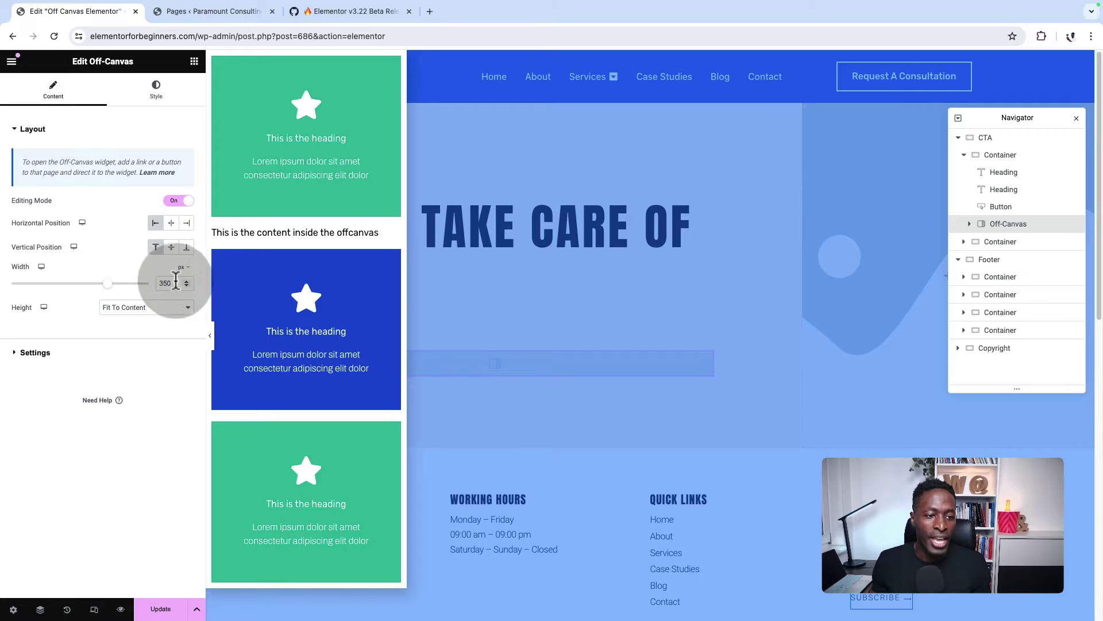
Narrow the off-canvas to 200 px, then set its width back to 350 px.
left_click_drag(172, 281, 128, 283)
type("200")
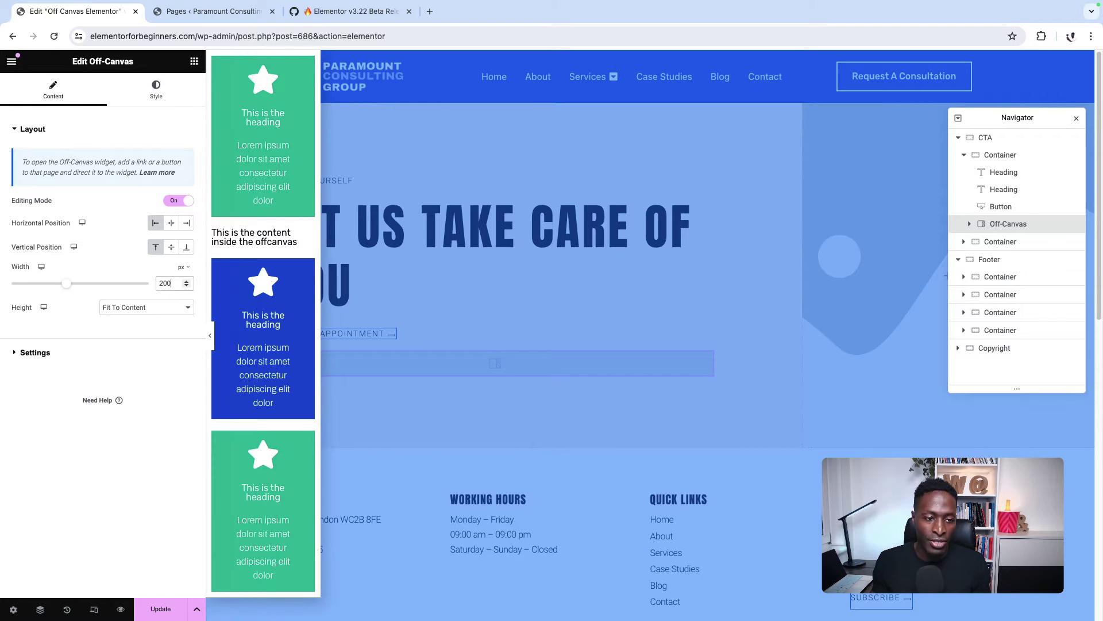
left_click_drag(66, 283, 133, 289)
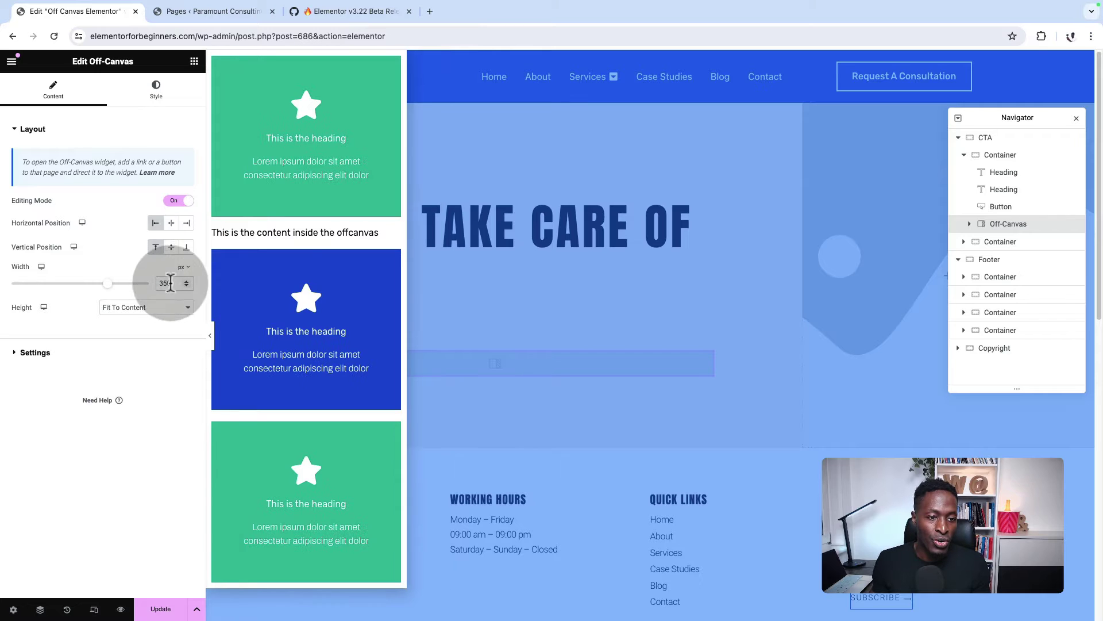
left_click(182, 267)
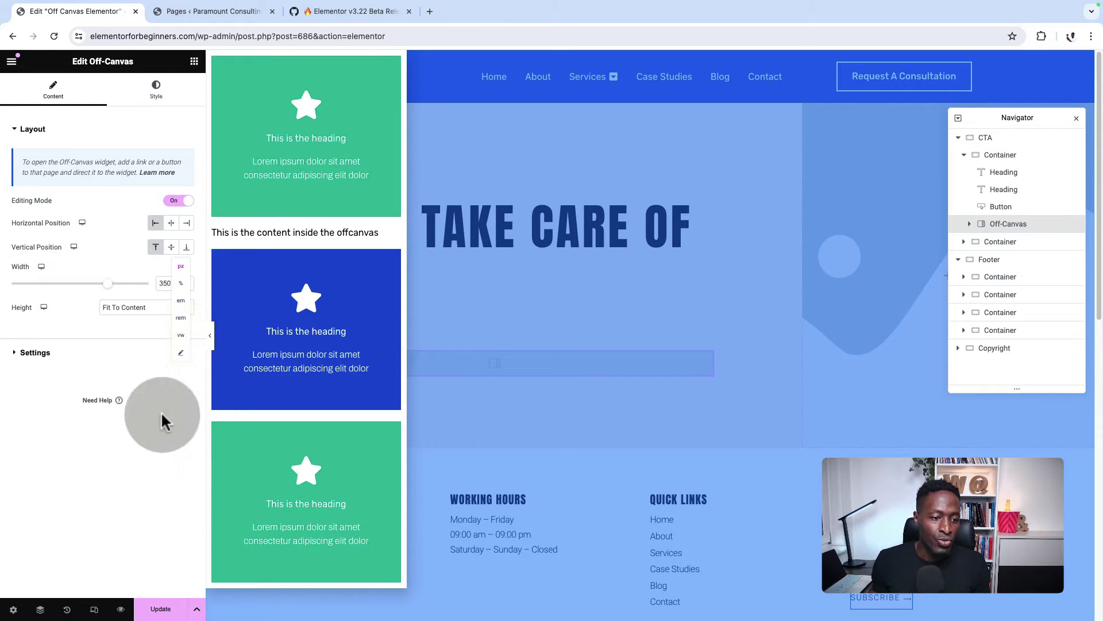
Try Custom height, then restore Fit To Content and go back to the widget list.
left_click(121, 309)
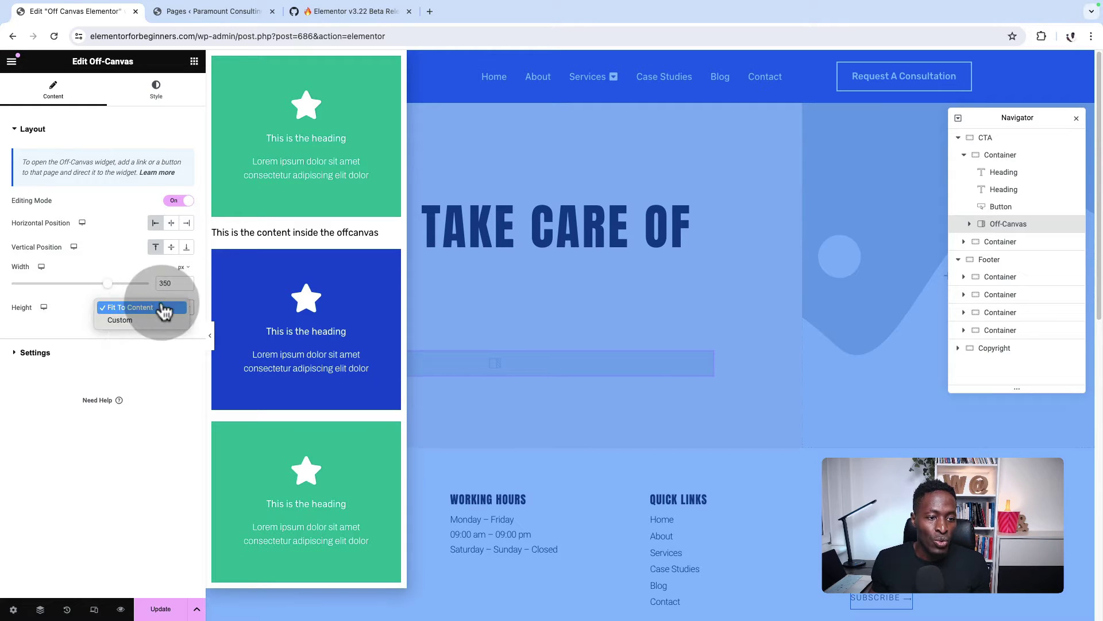
left_click(145, 320)
left_click(147, 316)
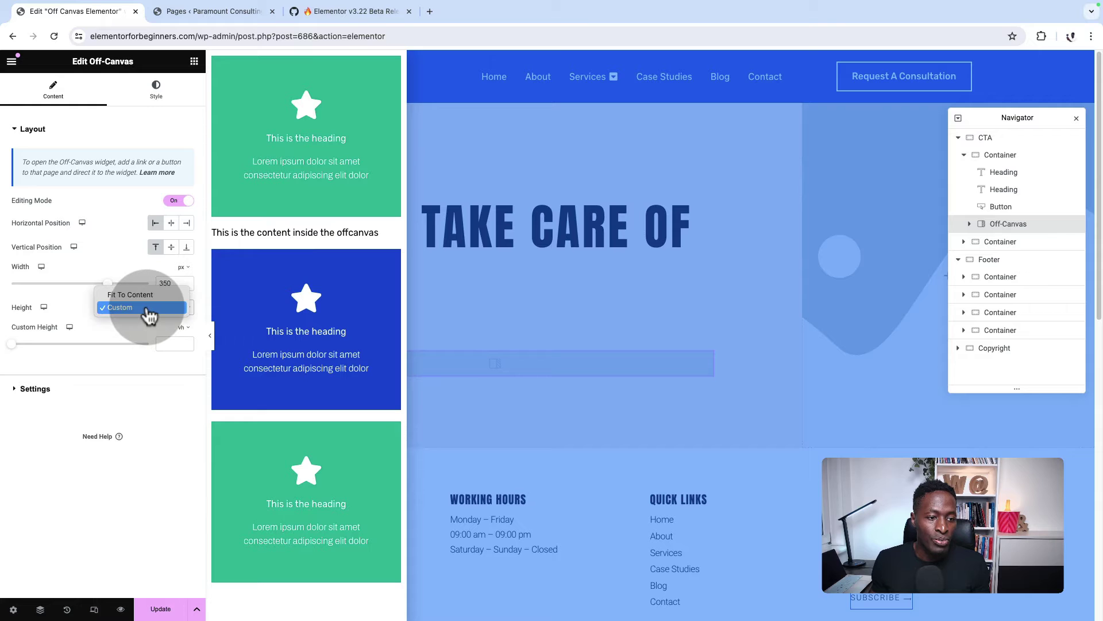
left_click(140, 294)
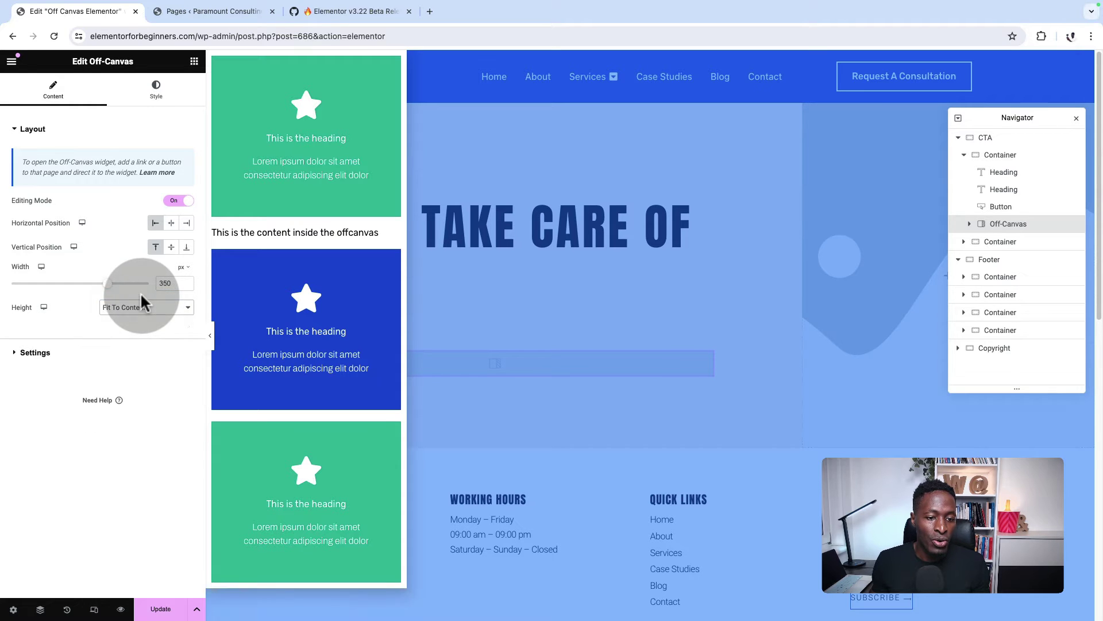
left_click(316, 344)
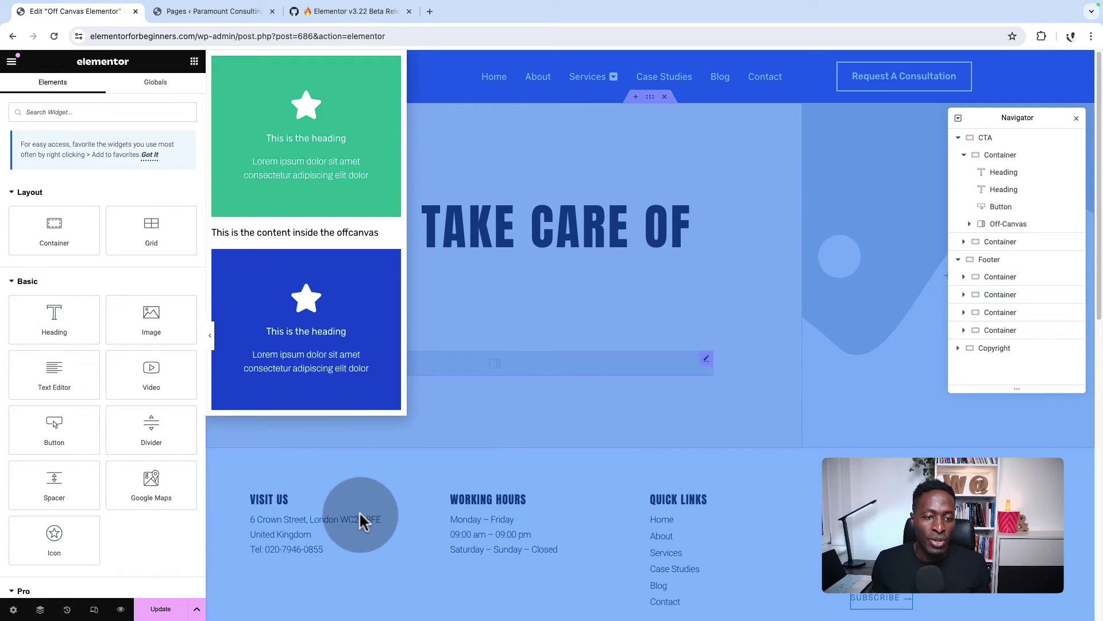
Duplicate the top green flip box and move the copy below the blue flip box.
mouse_move(236, 204)
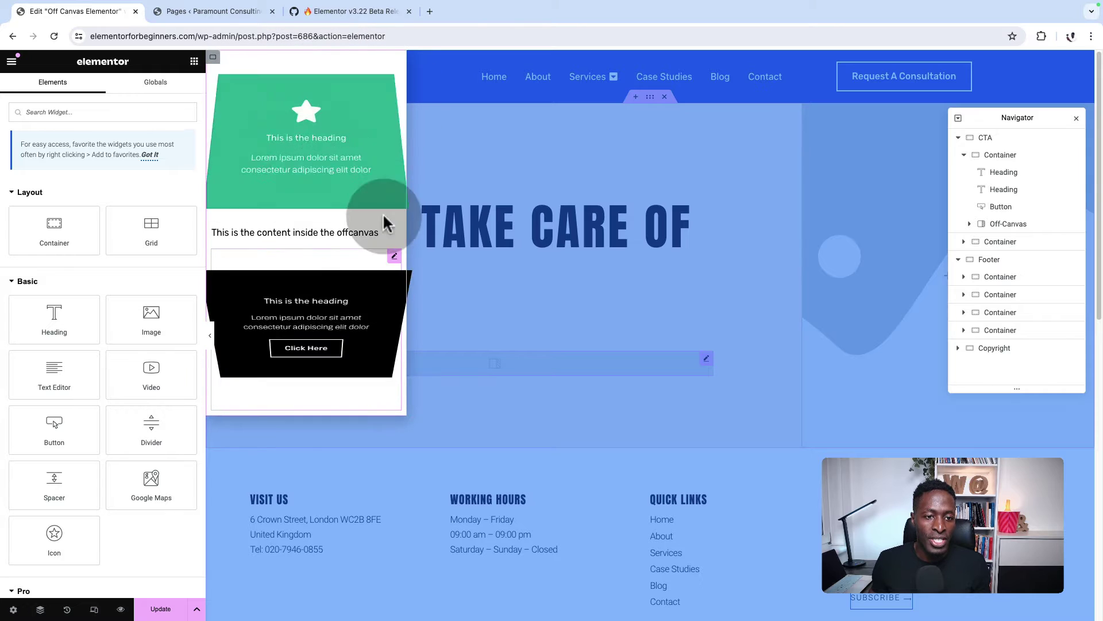
left_click(395, 61)
right_click(394, 61)
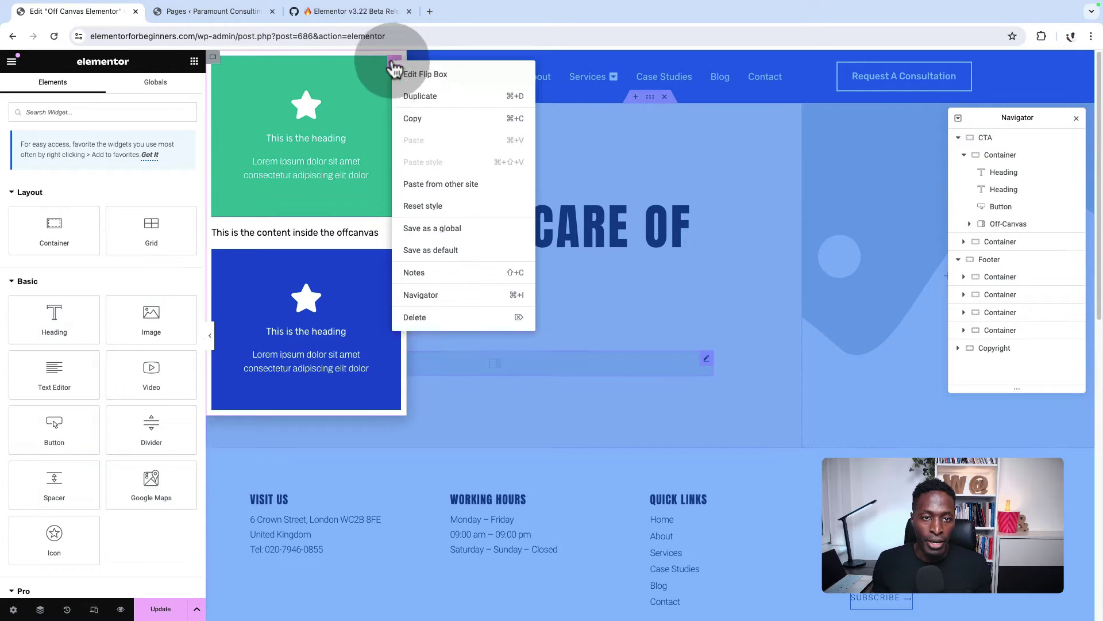
left_click(418, 95)
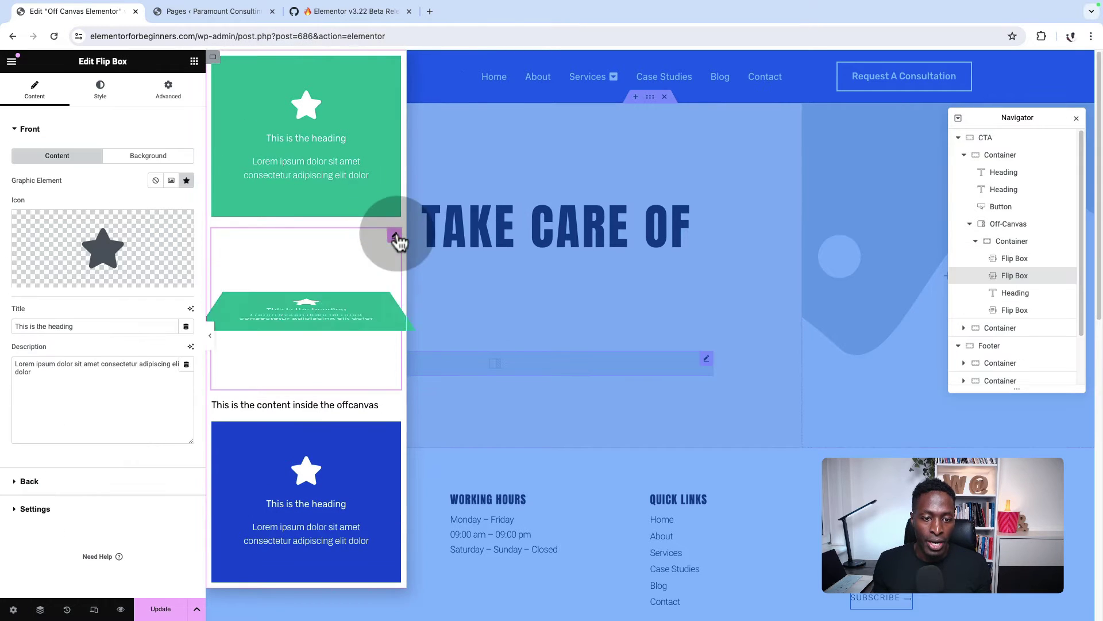
left_click_drag(394, 236, 350, 511)
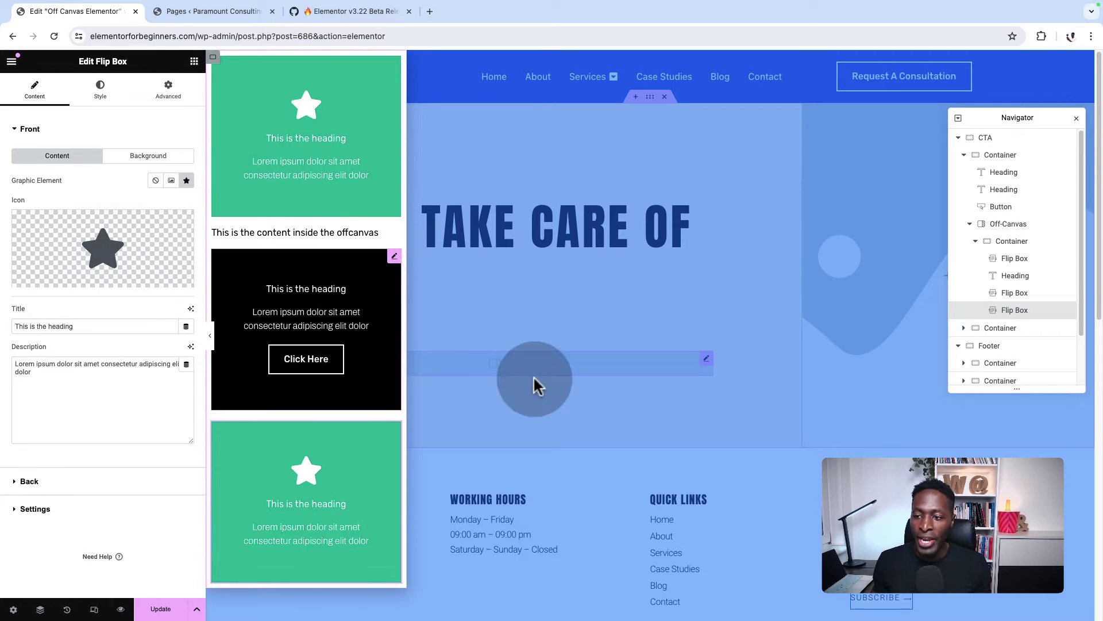
Select the Off-Canvas in the Navigator.
left_click(1027, 230)
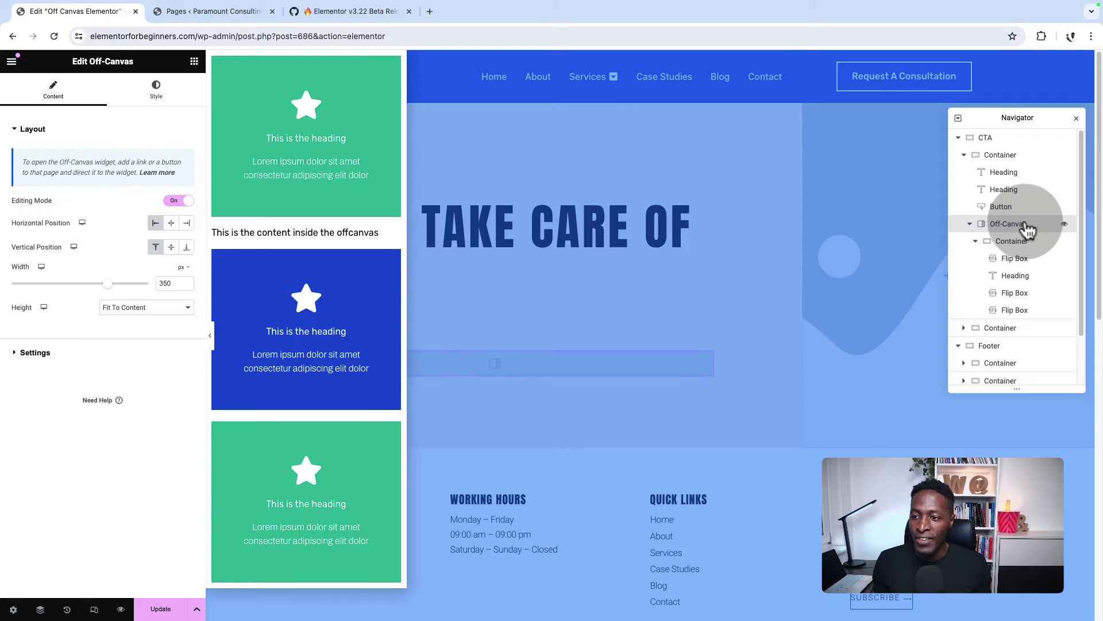
mouse_move(1027, 231)
left_mouse_down()
mouse_move(1013, 241)
mouse_move(1014, 228)
left_mouse_up()
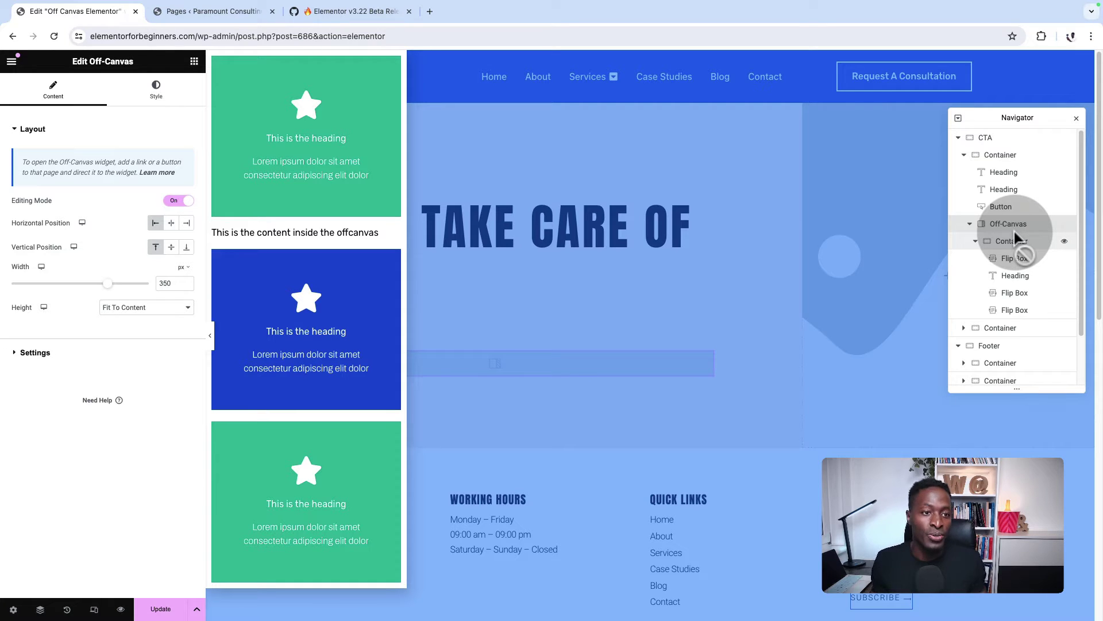
left_click_drag(1013, 229, 822, 424)
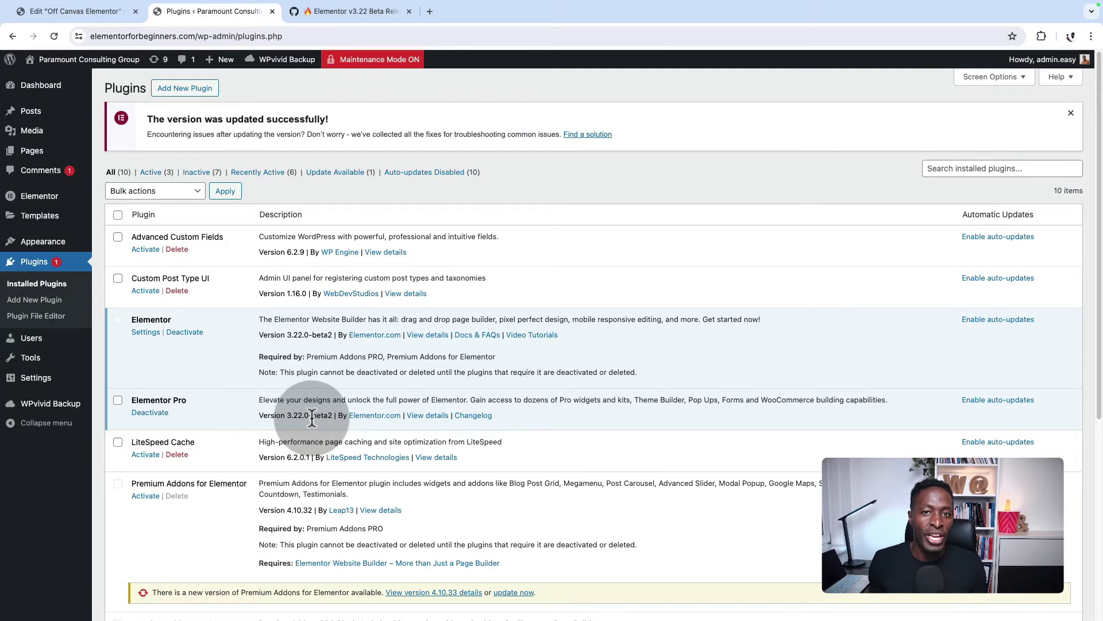
Check the Elementor Pro 3.22.0-beta2 version and open Elementor Tools' Version Control.
left_click_drag(316, 416, 330, 417)
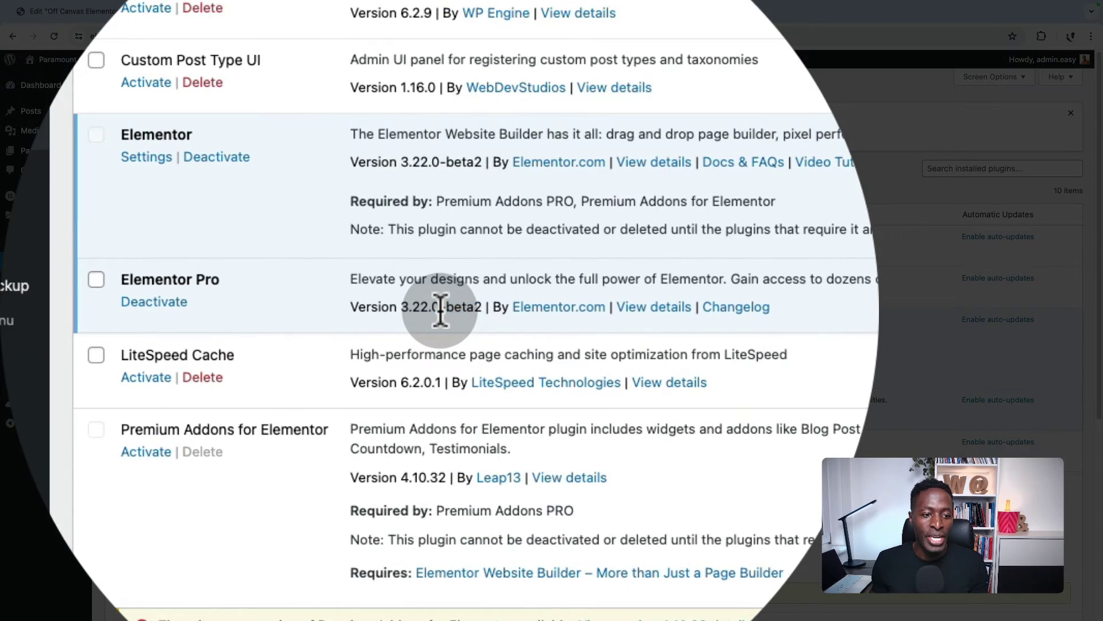
left_click(440, 310)
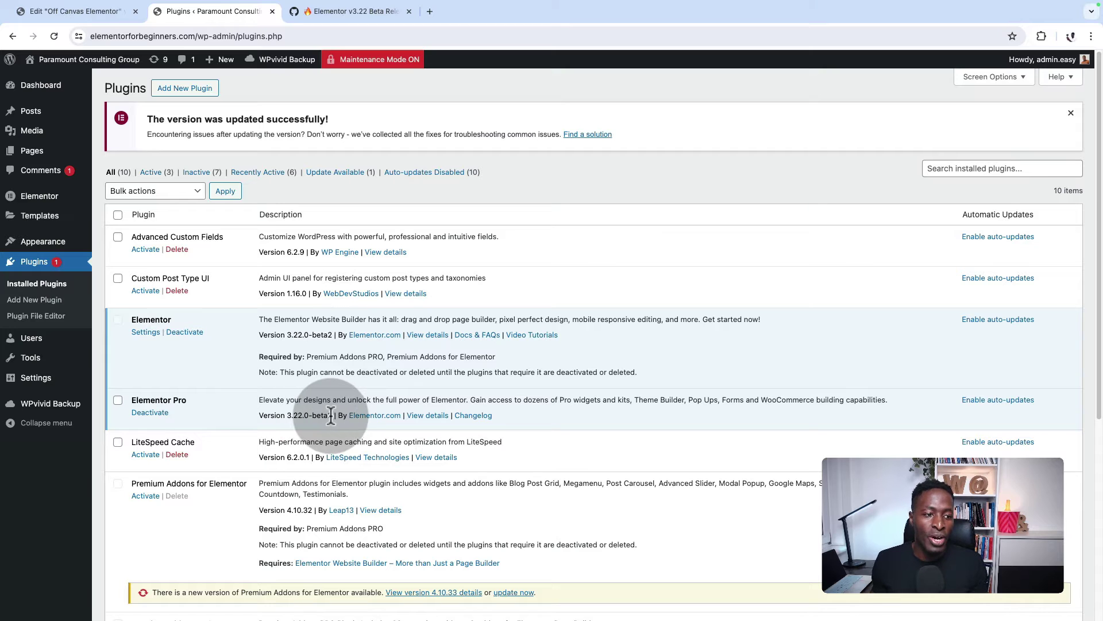
mouse_move(49, 199)
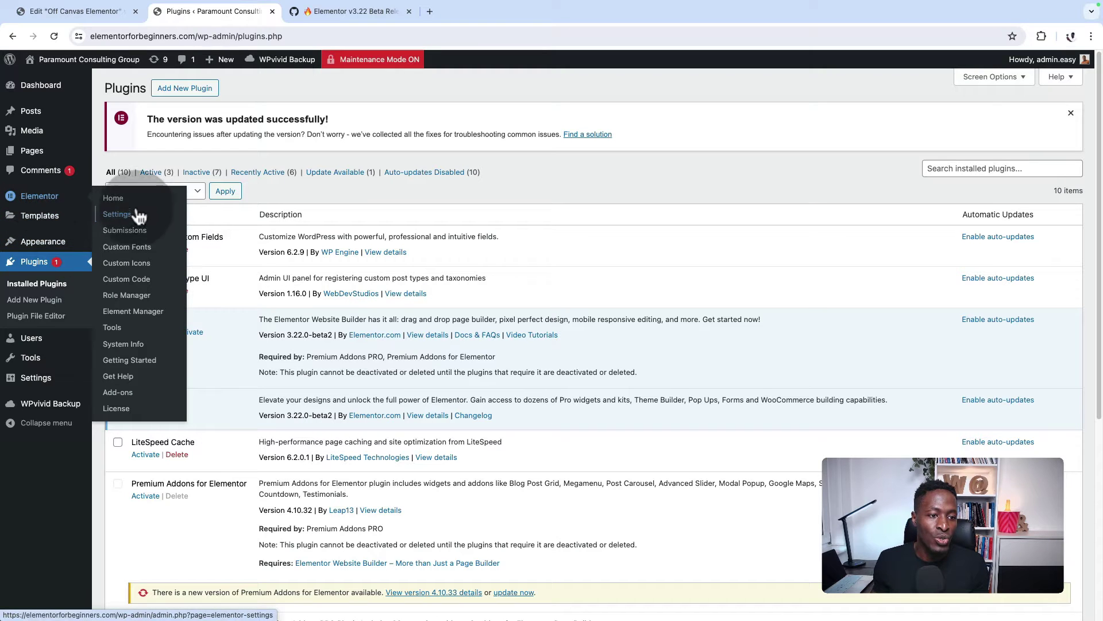
left_click(112, 327)
left_click(253, 124)
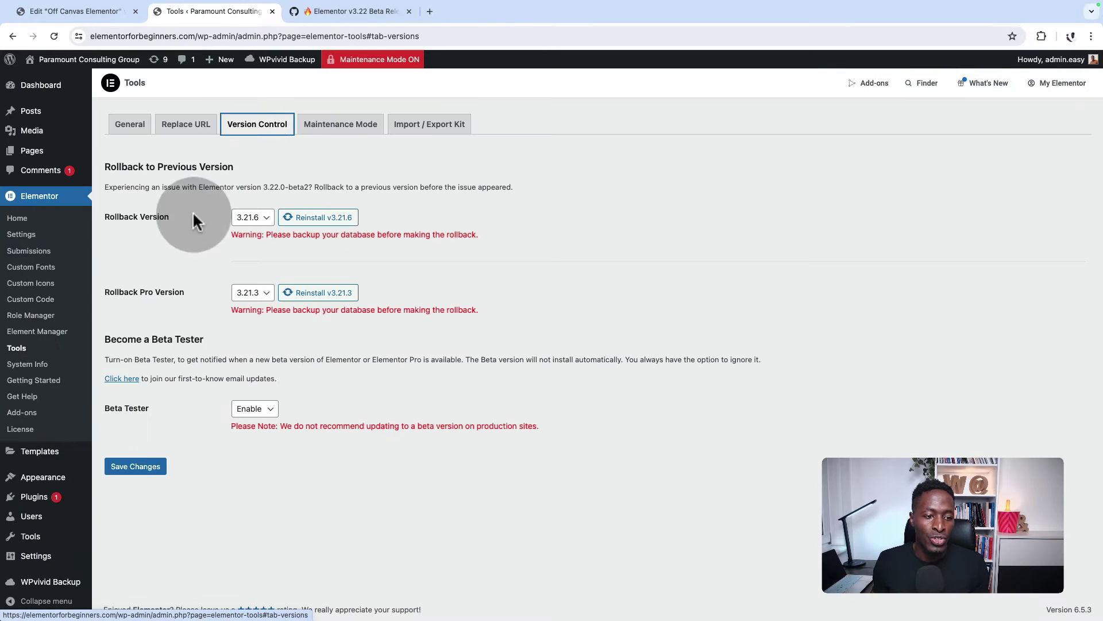
Keep Beta Tester enabled, then return to the installed plugins list.
left_click_drag(110, 409, 209, 413)
left_click(253, 408)
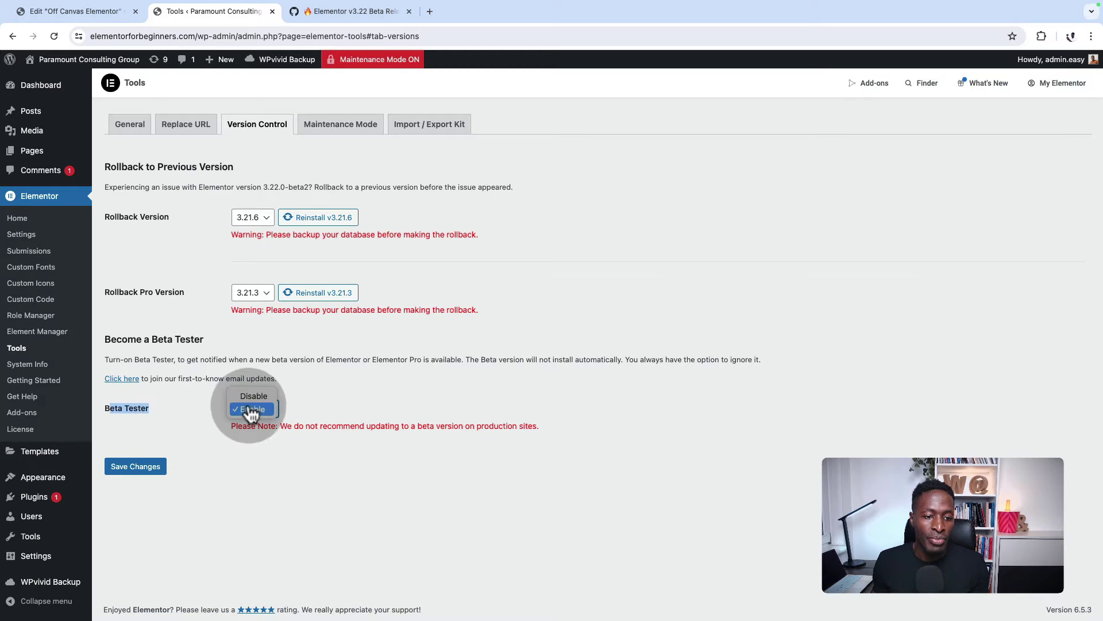
left_click(254, 409)
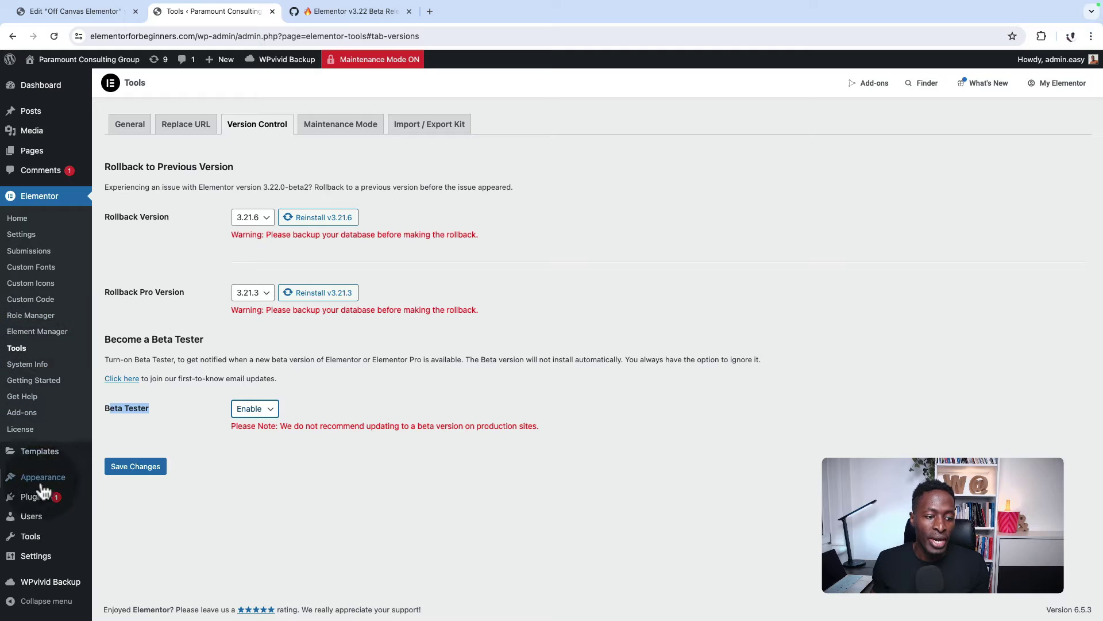
mouse_move(41, 495)
left_click(137, 501)
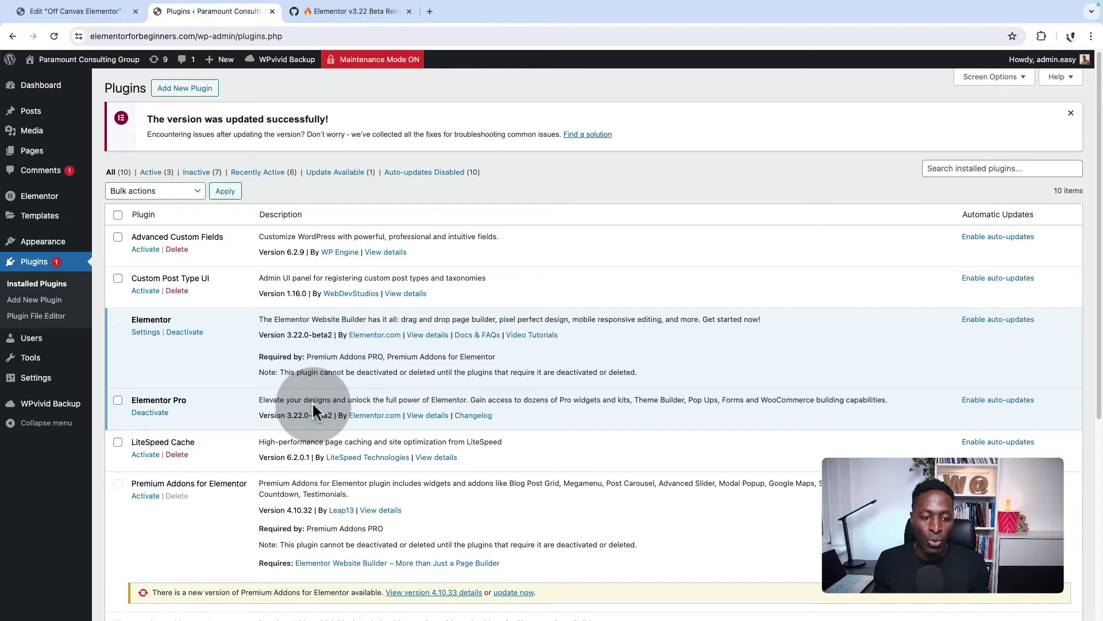
From All Pages, edit Home with Elementor and scroll down to the services section.
left_click(127, 164)
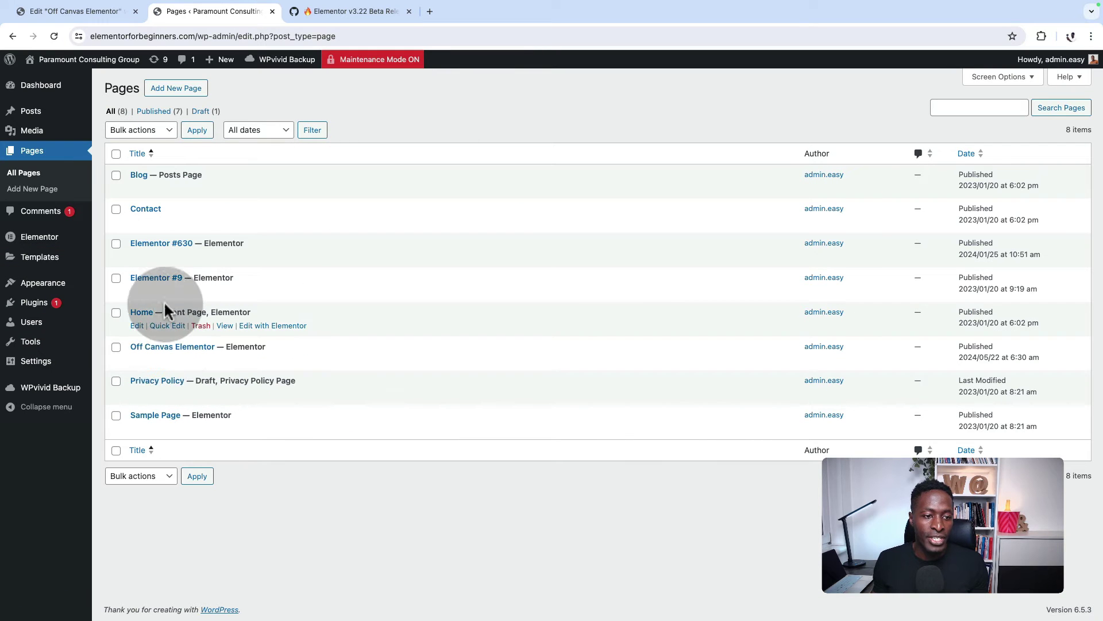
left_click(270, 326, "super")
key("ctrl+Tab")
scroll(545, 430, "down", 3)
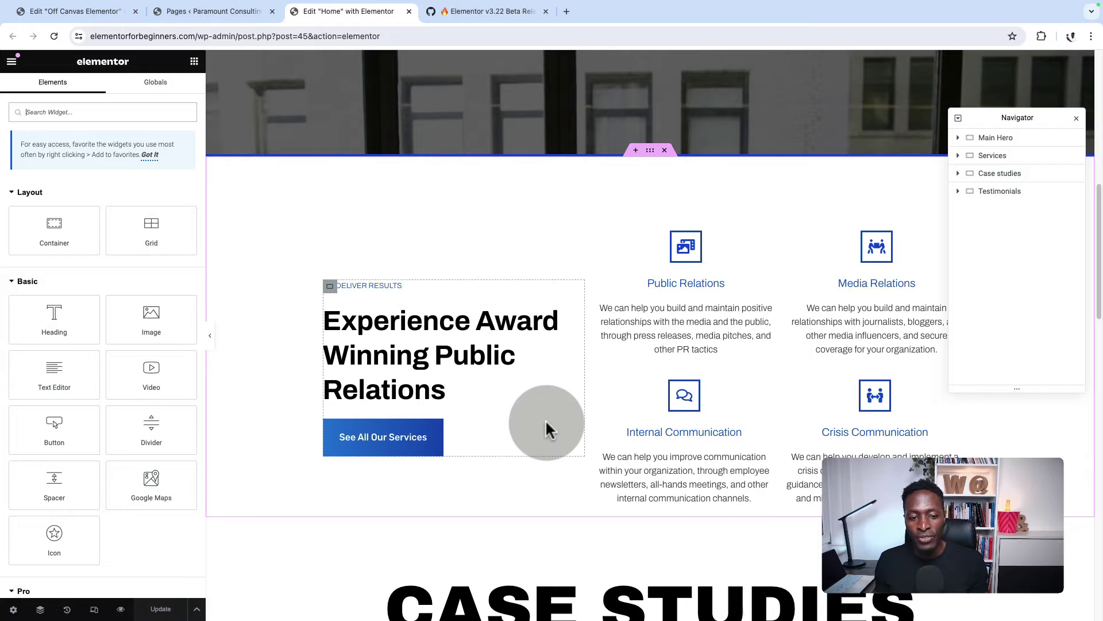
scroll(546, 419, "down", 3)
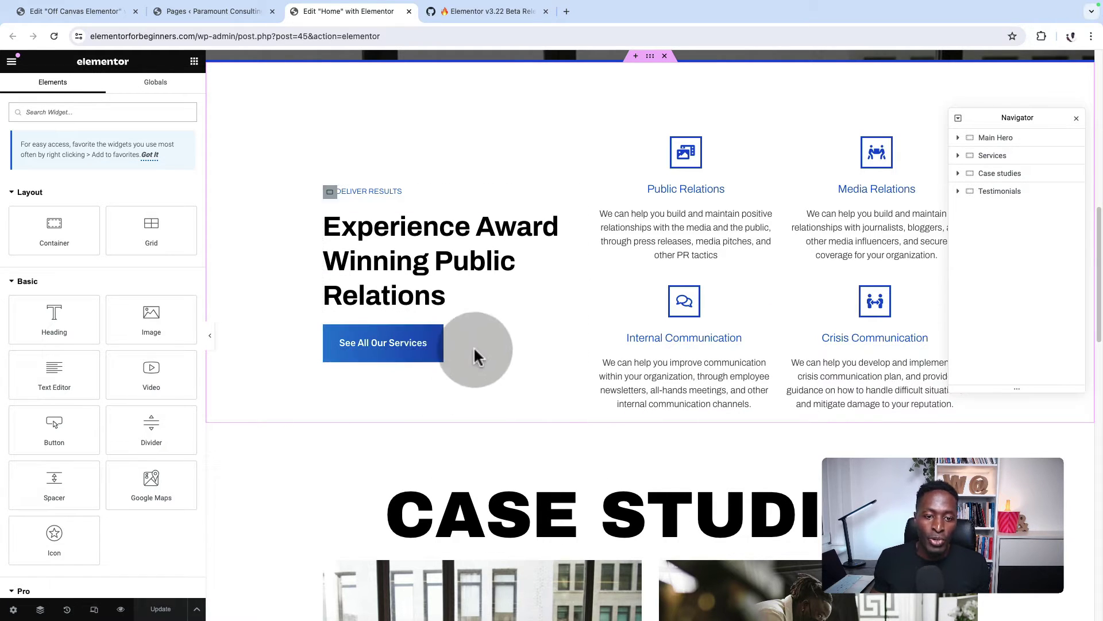
Give the See All Our Services button an Off-Canvas dynamic link with action Open Off-Canvas.
left_click(438, 336)
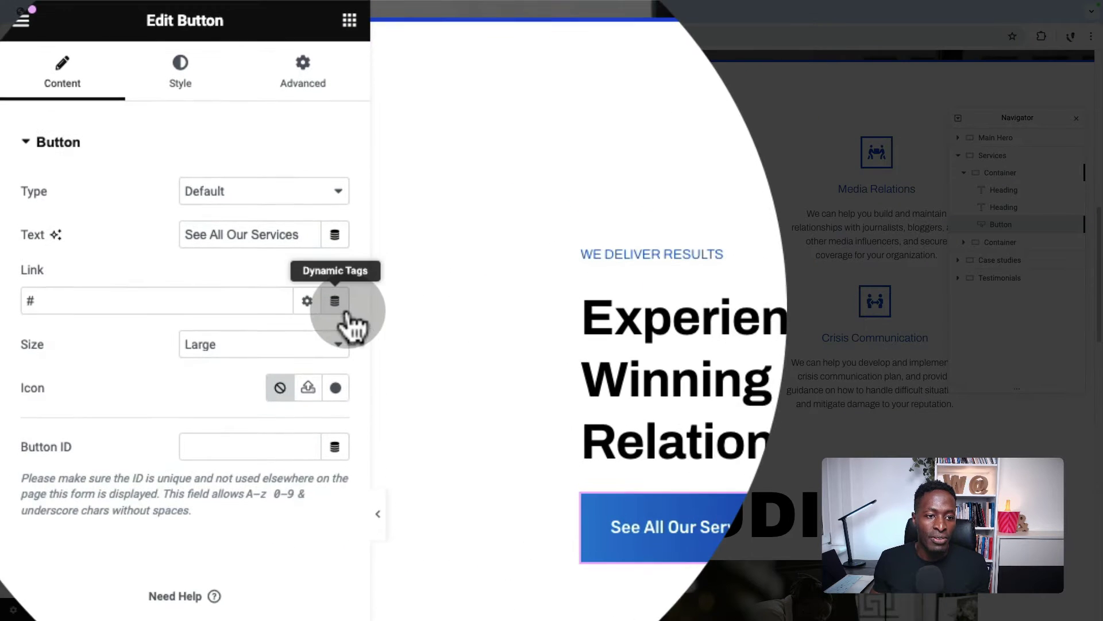
left_click(335, 310)
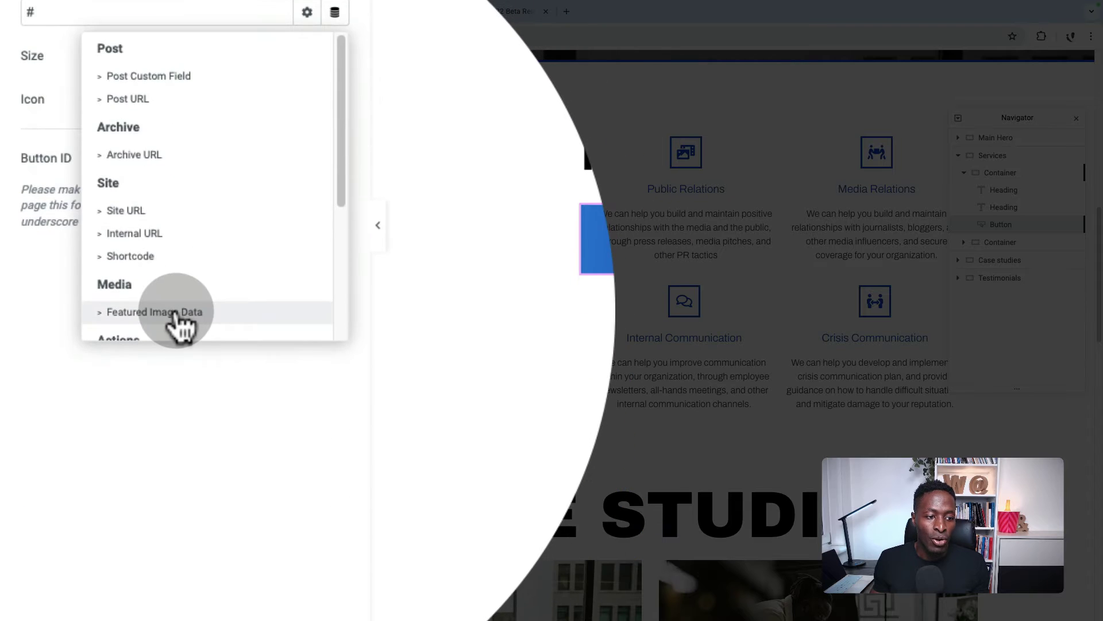
scroll(212, 325, "down", 5)
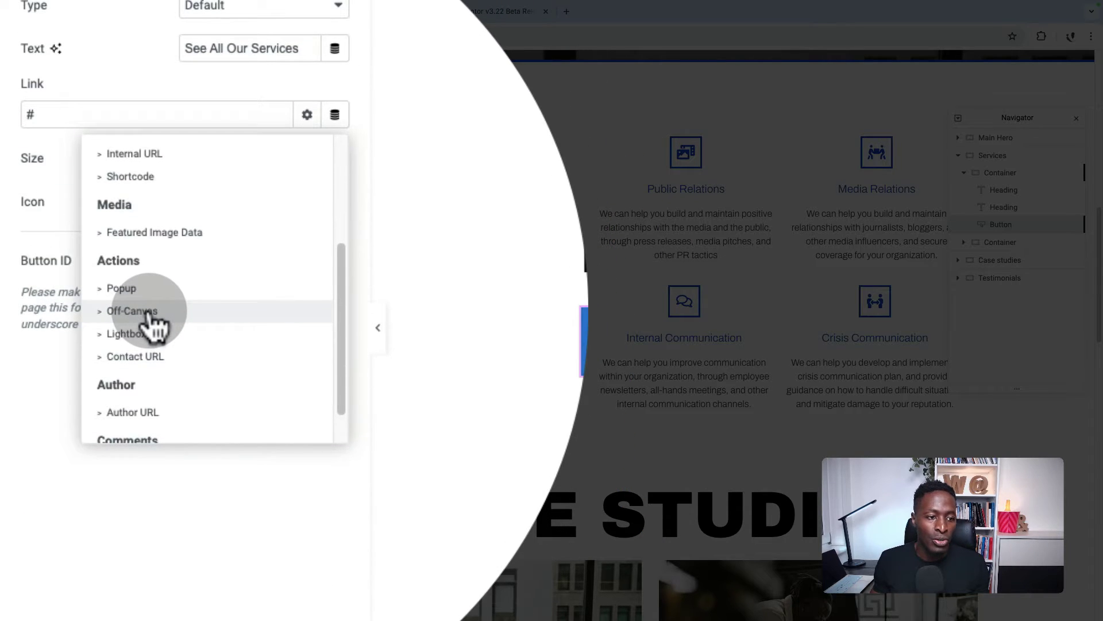
left_click(132, 311)
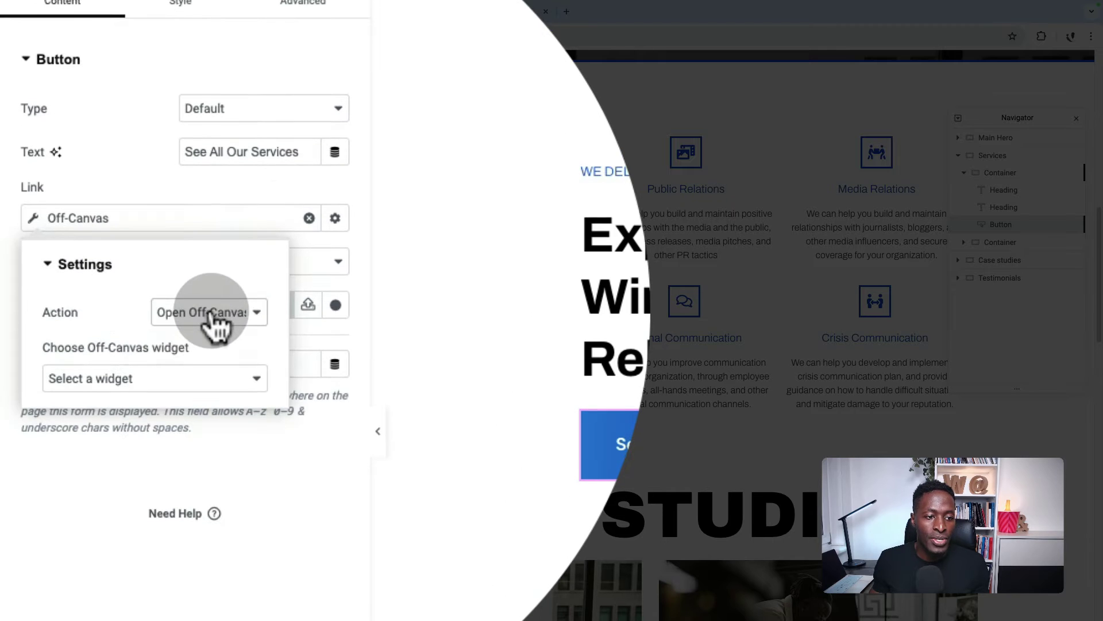
left_click(213, 313)
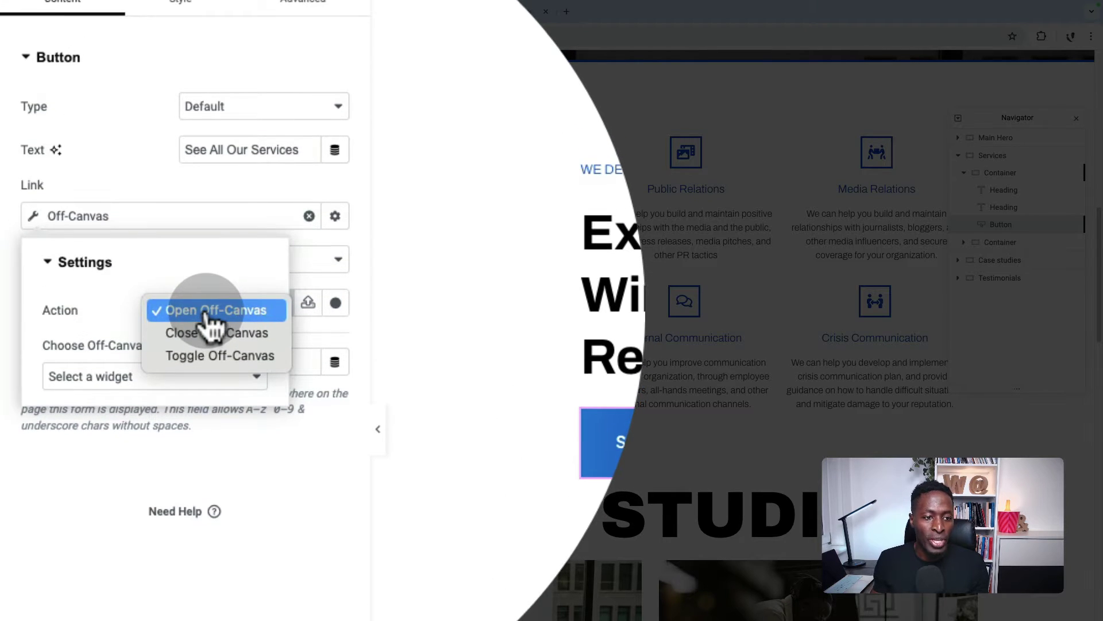
left_click(210, 311)
left_click(219, 371)
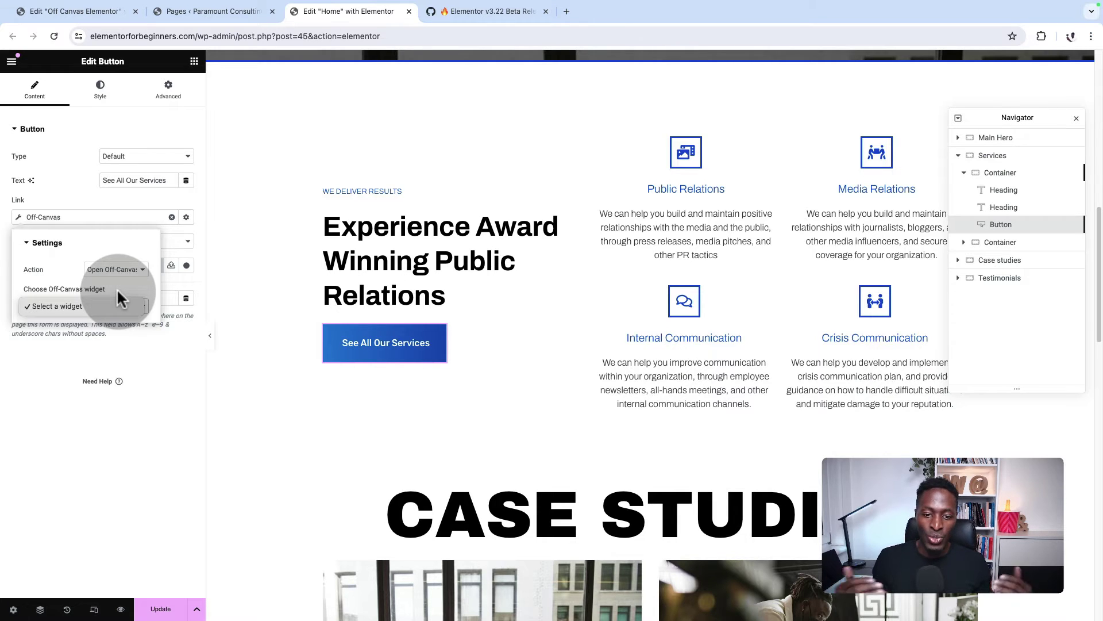
left_click(169, 350)
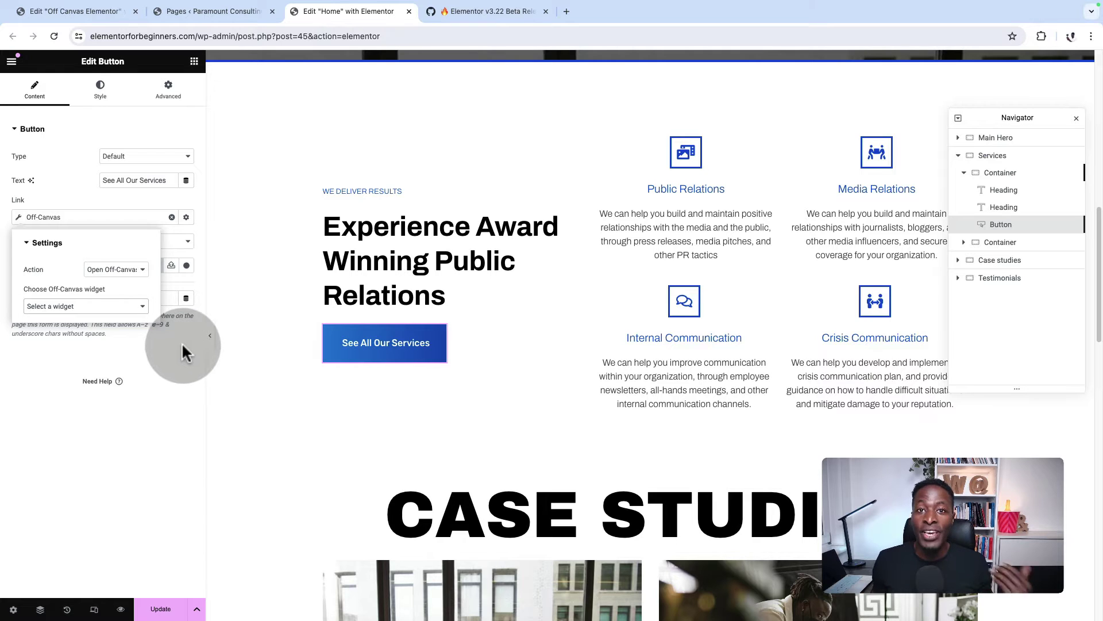
left_click(181, 343)
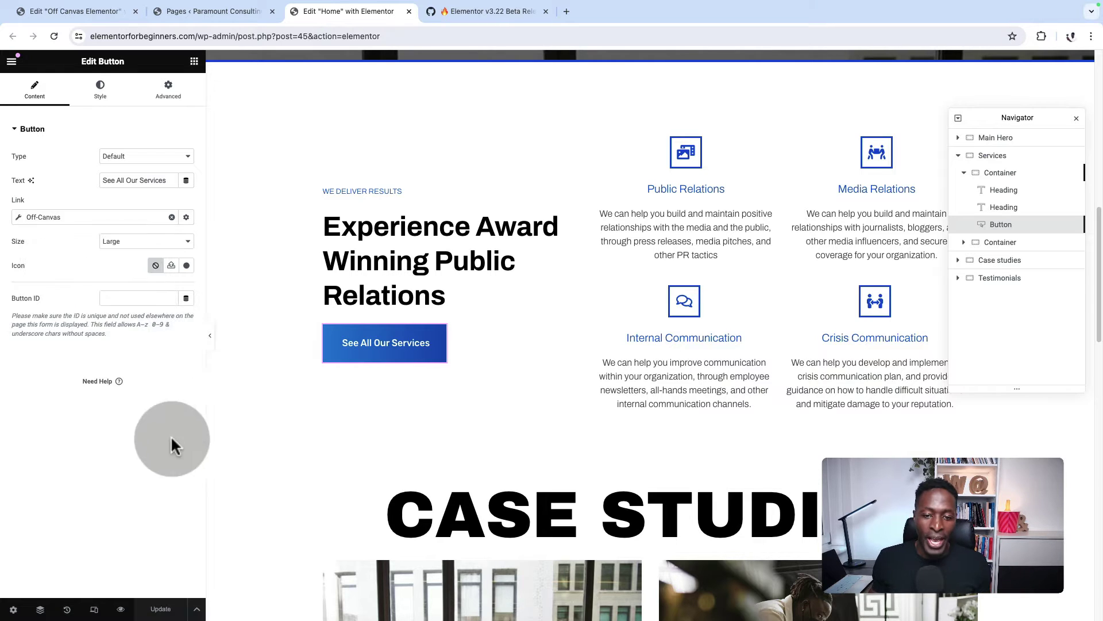
Add a new Flexbox container below the Services section.
left_click(635, 417)
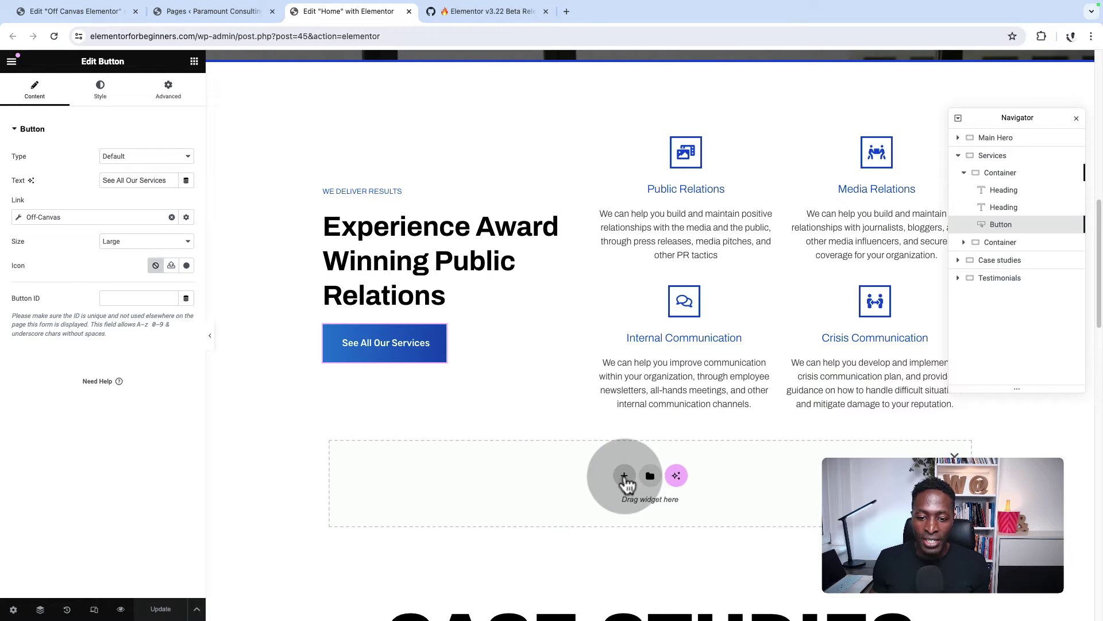
left_click(625, 477)
left_click(637, 509)
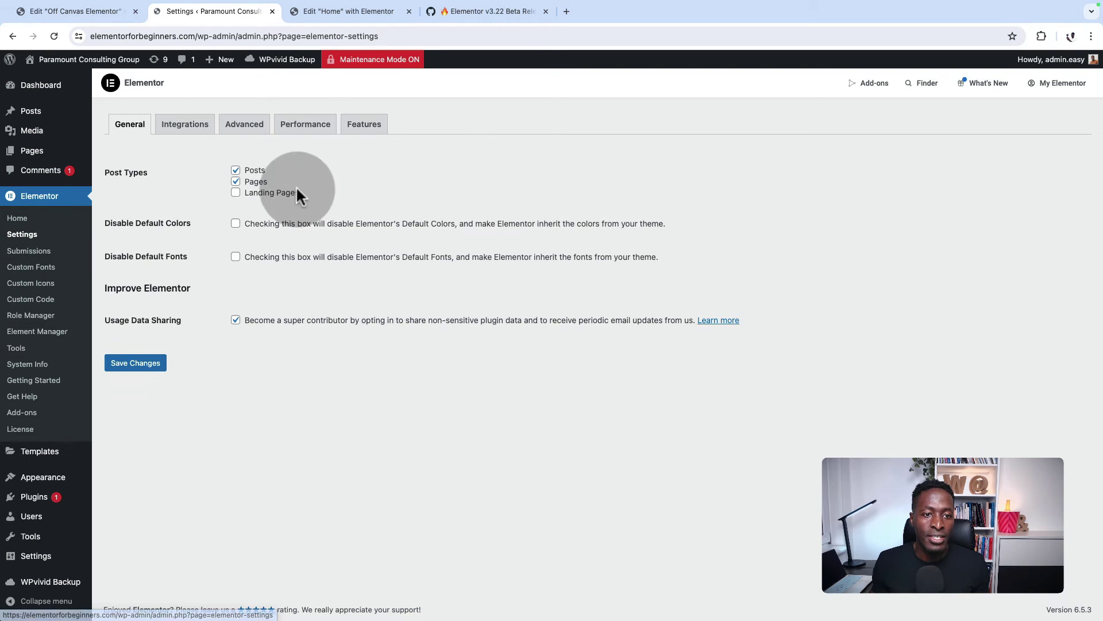
On the Features tab, verify Nested Elements and Flexbox Container are both Active.
left_click(371, 127)
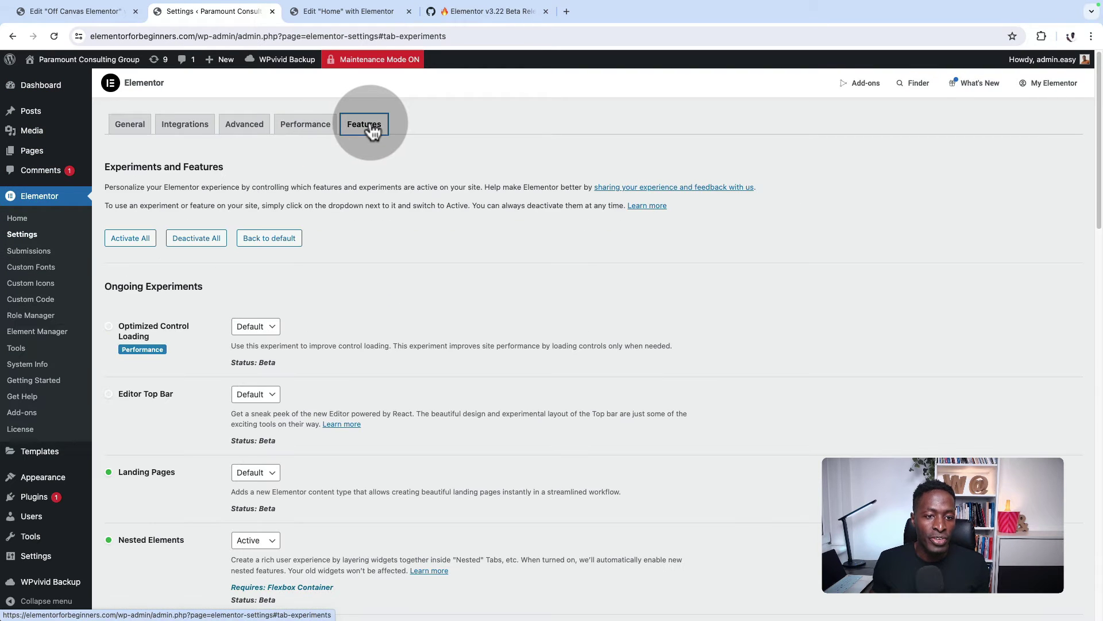
scroll(123, 183, "down", 6)
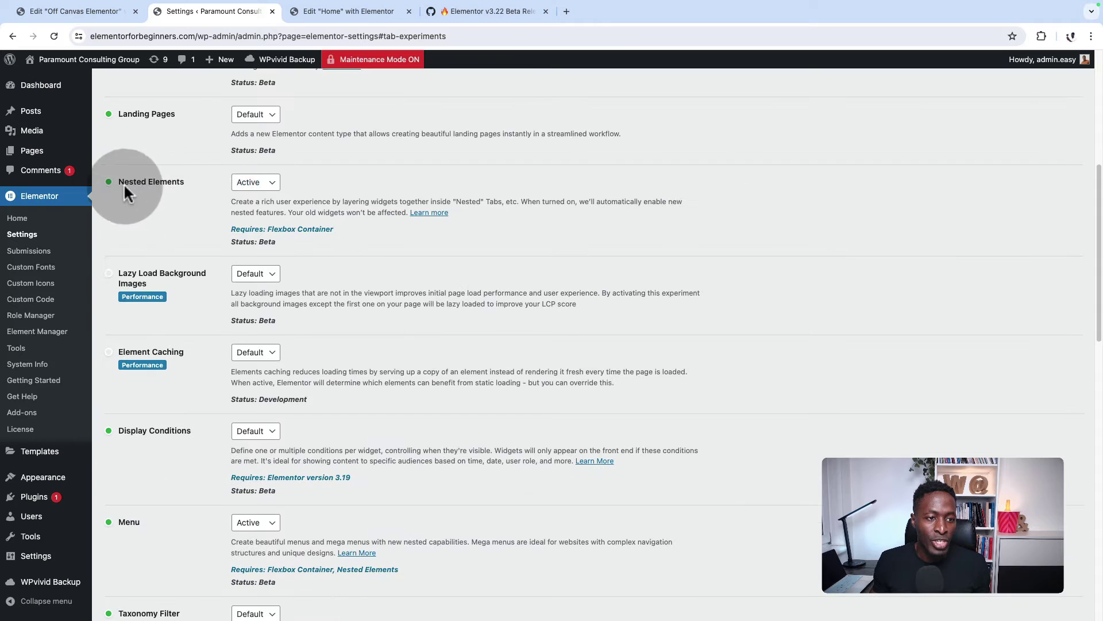
left_click(269, 187)
left_click(364, 221)
scroll(434, 333, "down", 6)
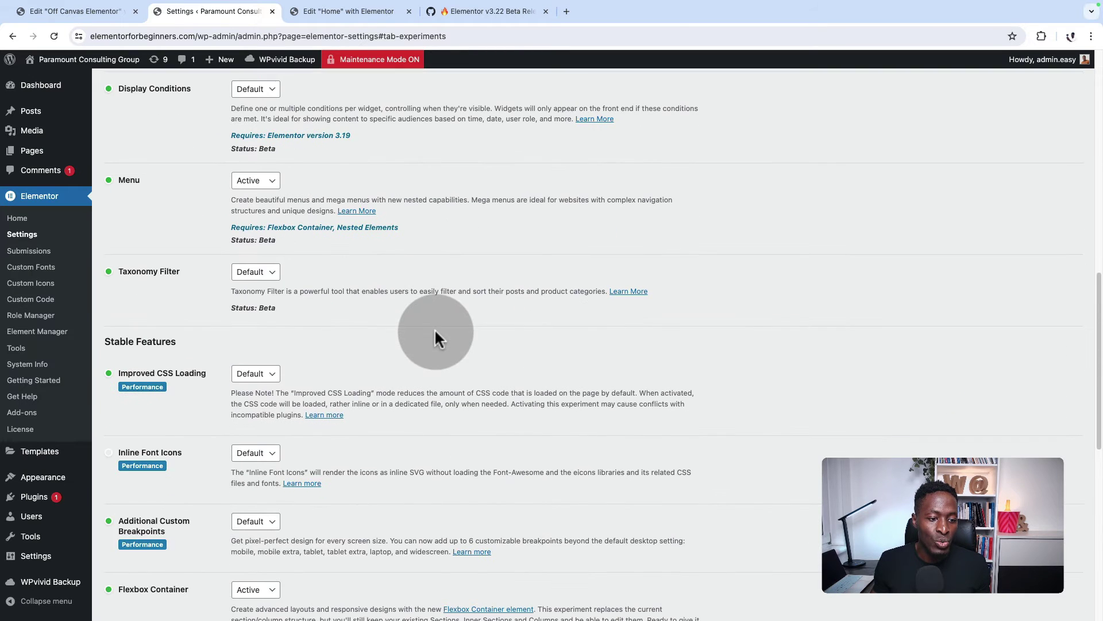
scroll(435, 333, "down", 3)
left_click(256, 418)
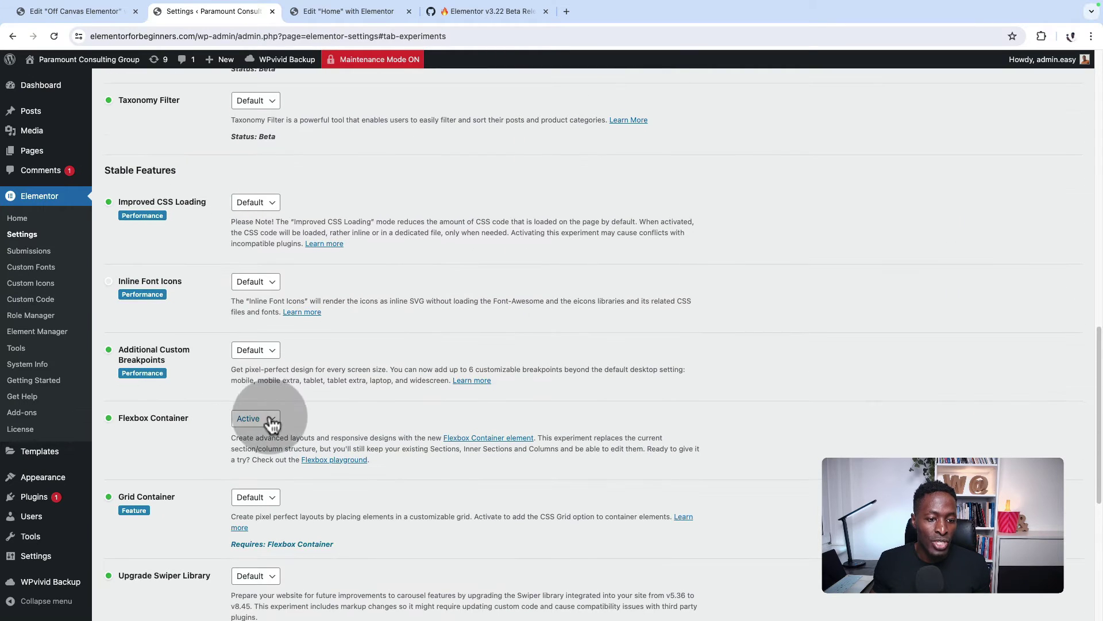
left_click(264, 422)
scroll(201, 488, "down", 6)
Save the features settings and return to the new empty container in the Home editor.
left_click(138, 562)
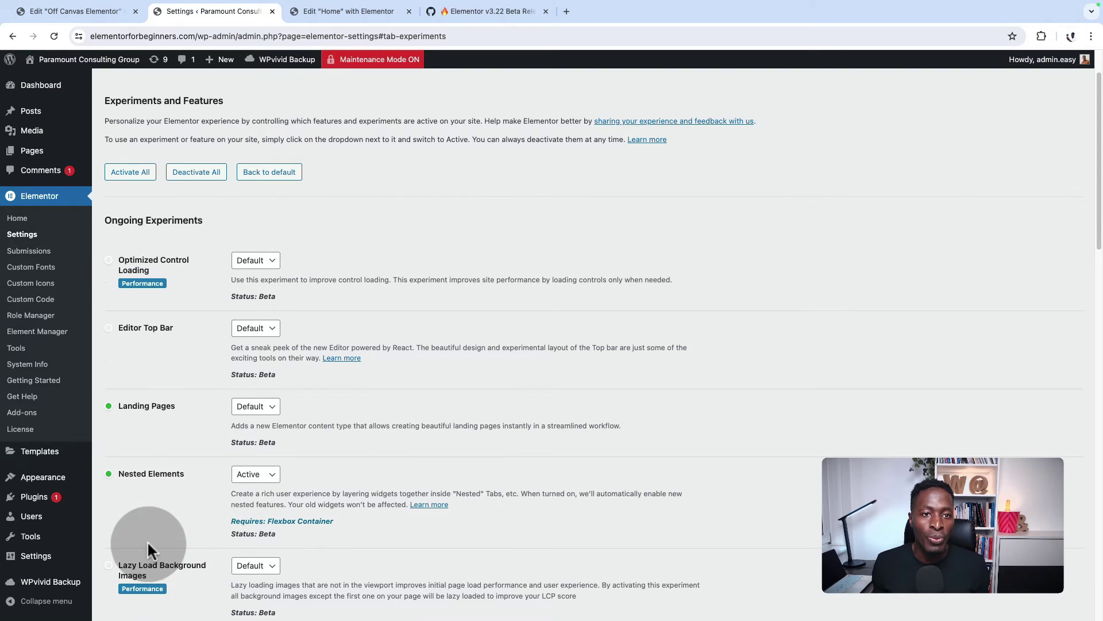
left_click(316, 12)
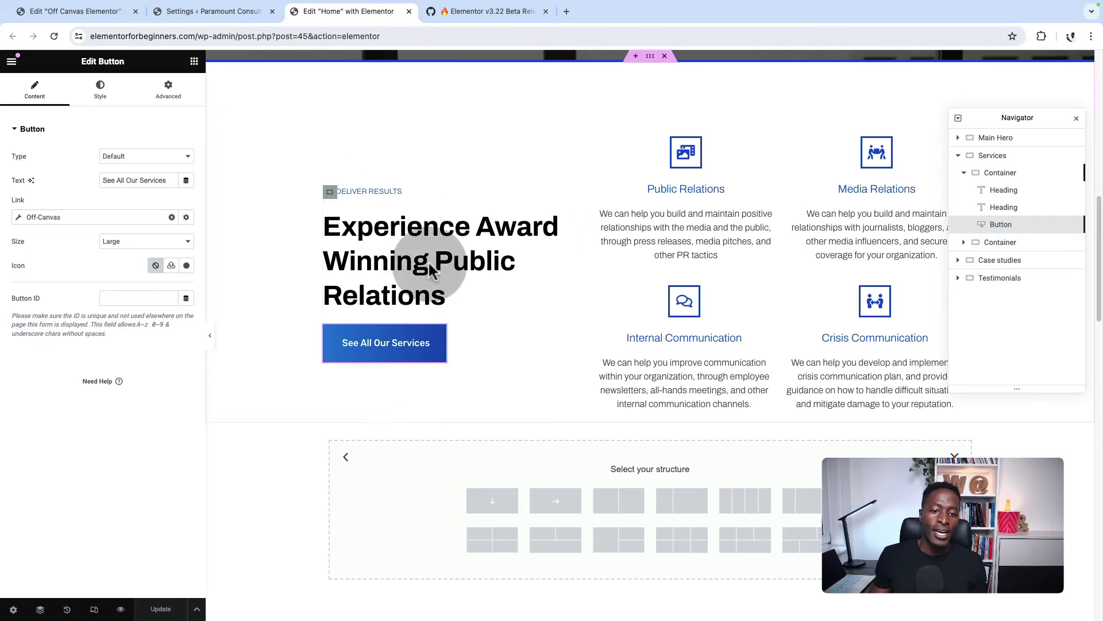
left_click(613, 441)
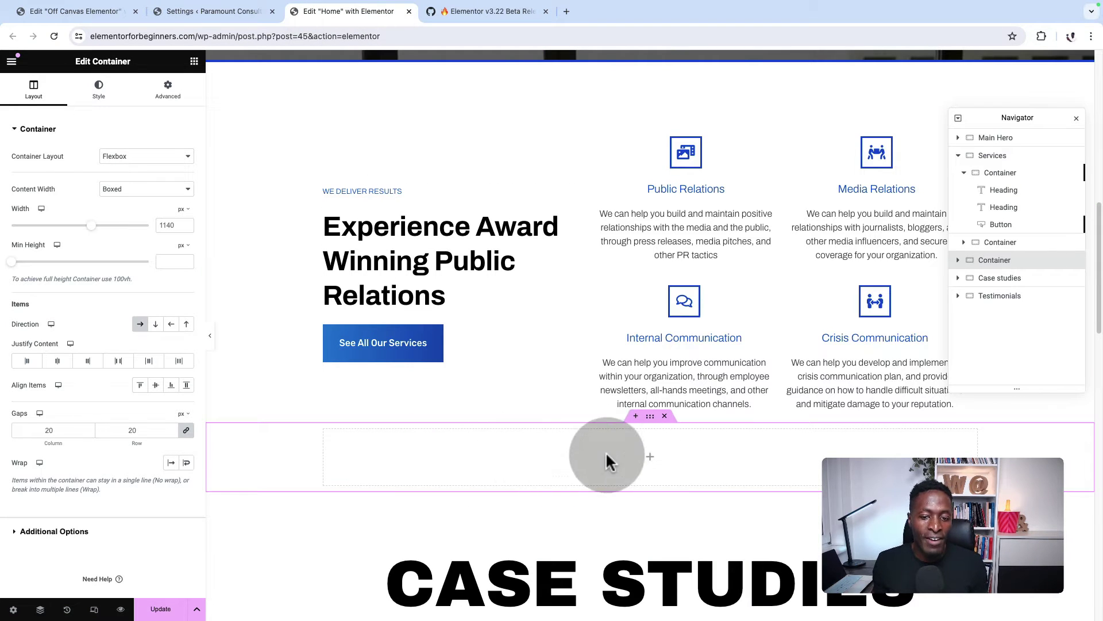
Drag the Off-Canvas widget into the empty container above Case Studies.
left_click(193, 61)
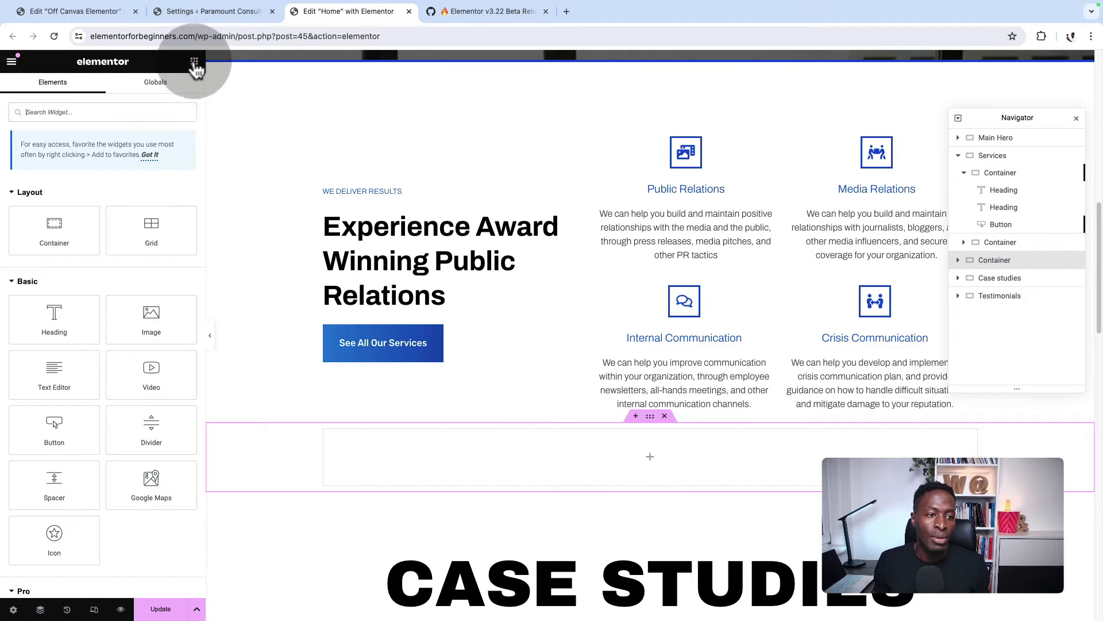
scroll(49, 515, "down", 3)
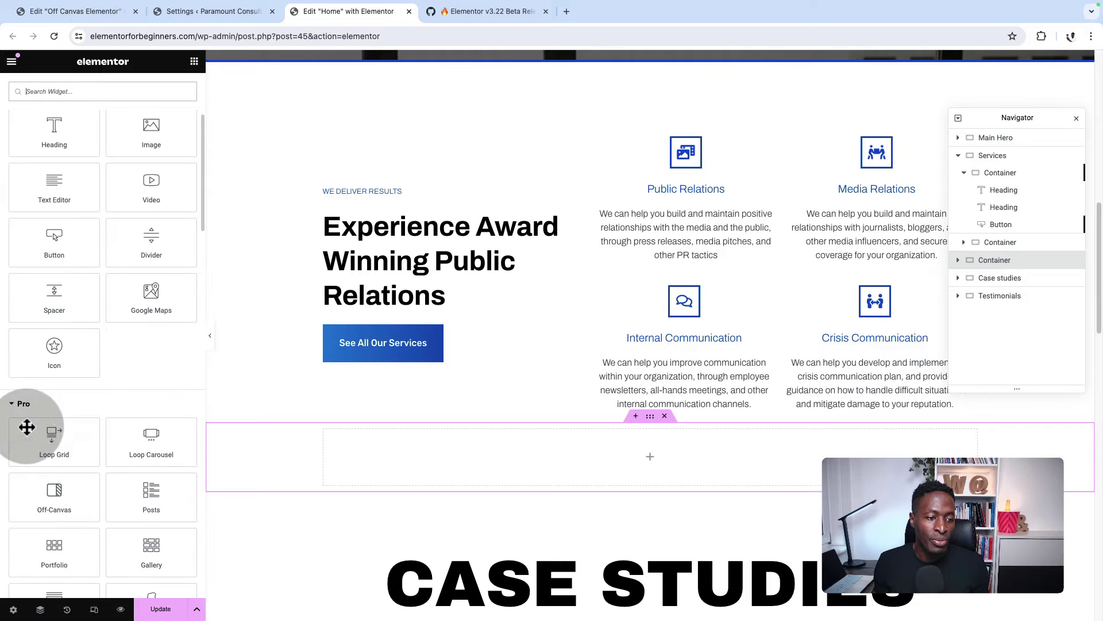
scroll(57, 447, "down", 2)
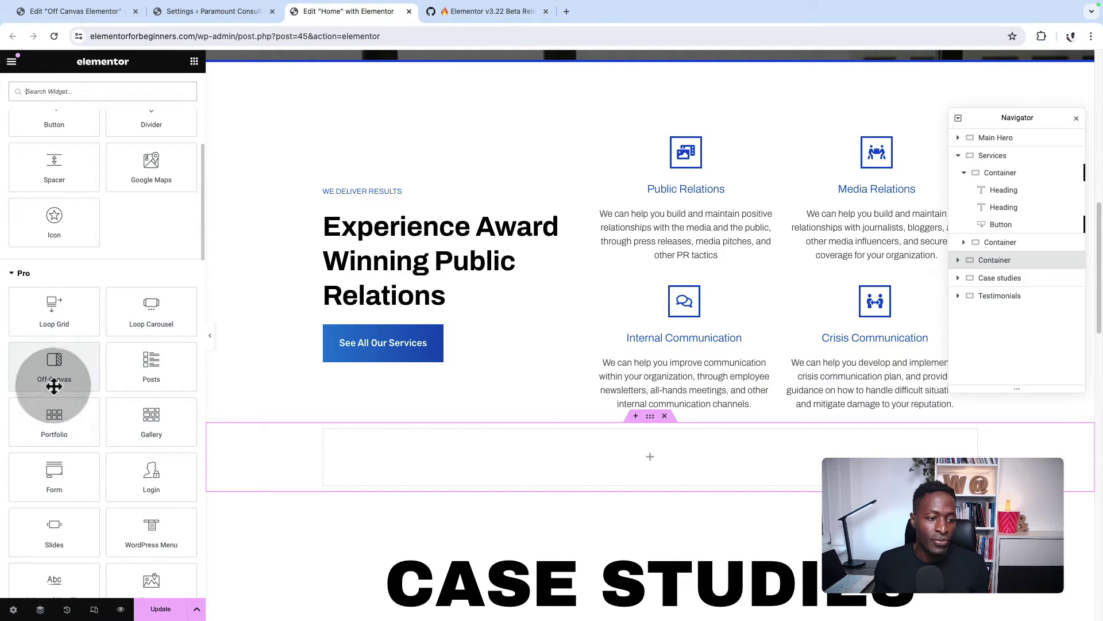
left_click_drag(50, 374, 463, 454)
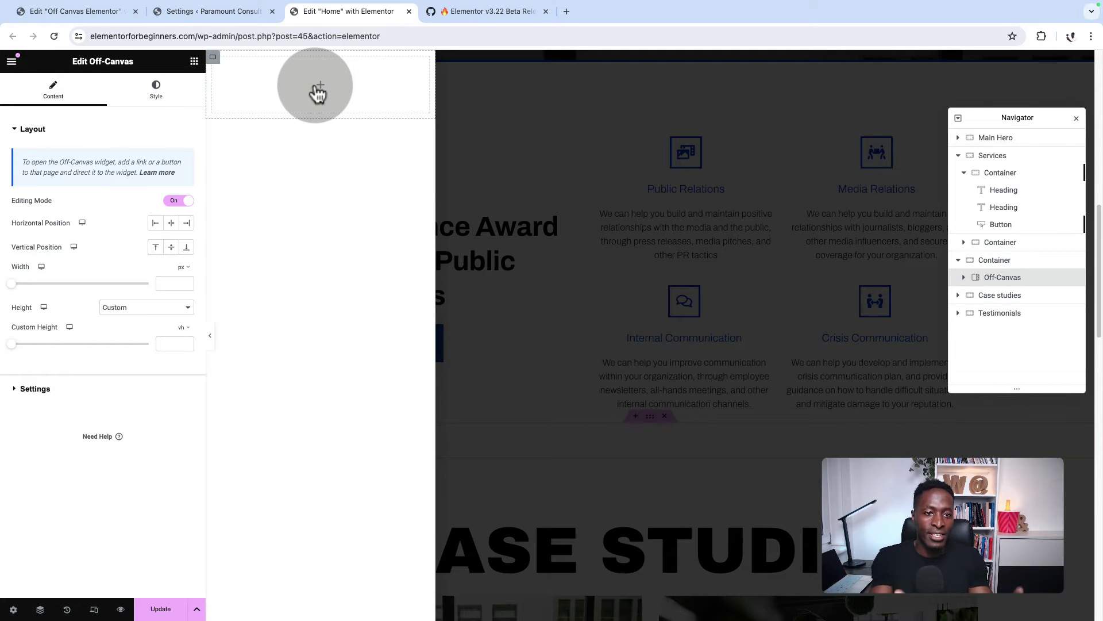
left_click(211, 341)
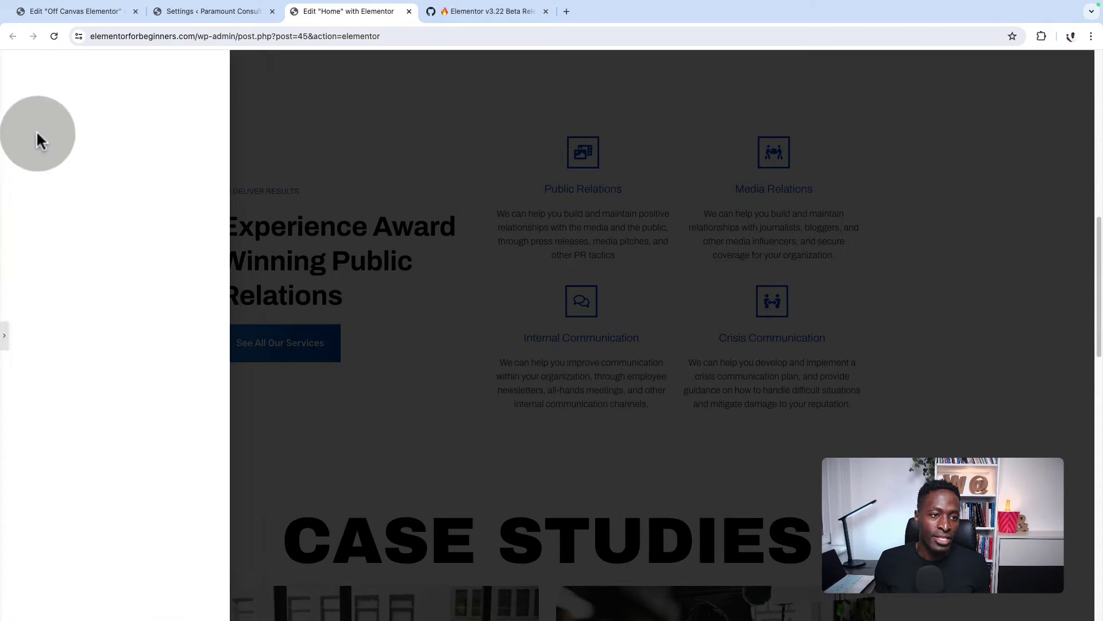
In the Navigator, expand the Off-Canvas to show its inner Container, then reselect the Off-Canvas.
left_click(15, 336)
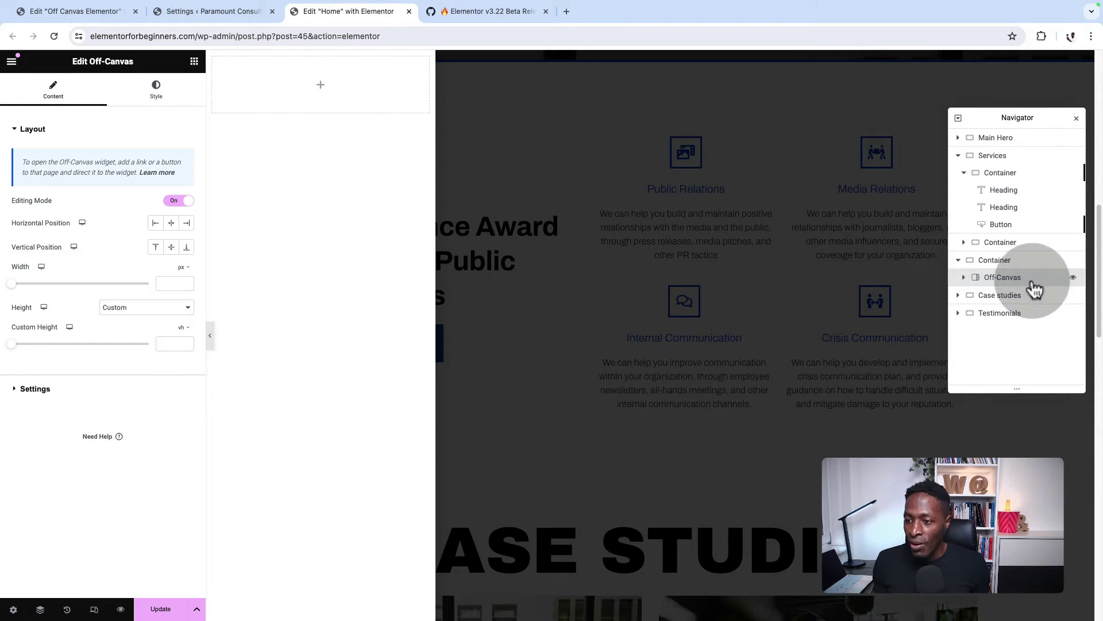
left_click(1014, 262)
left_click(1023, 280)
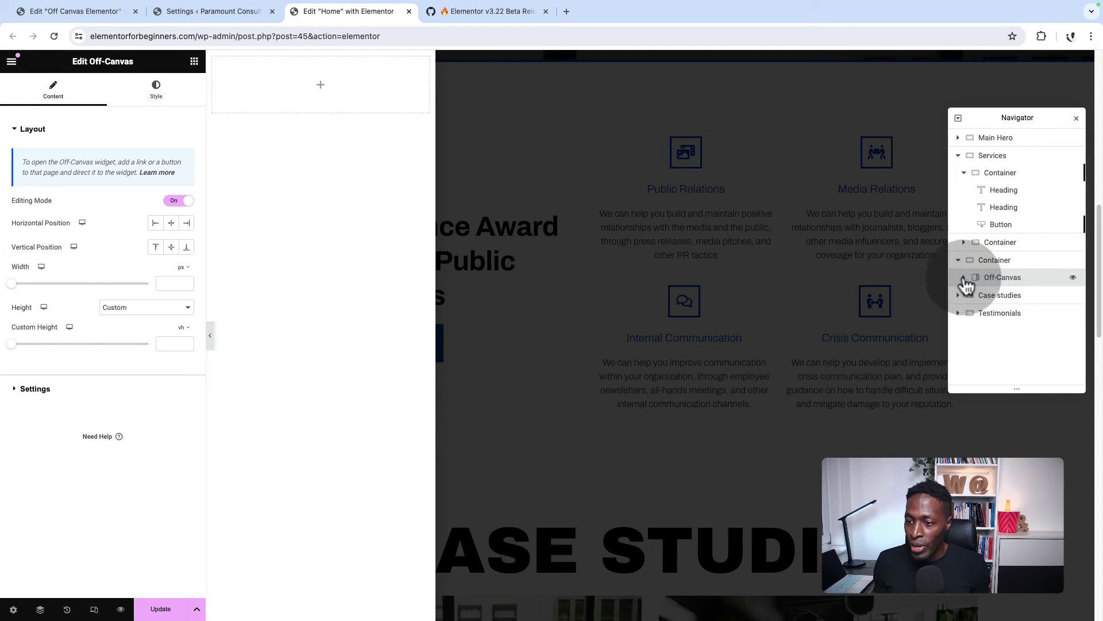
left_click(964, 278)
left_click(1008, 292)
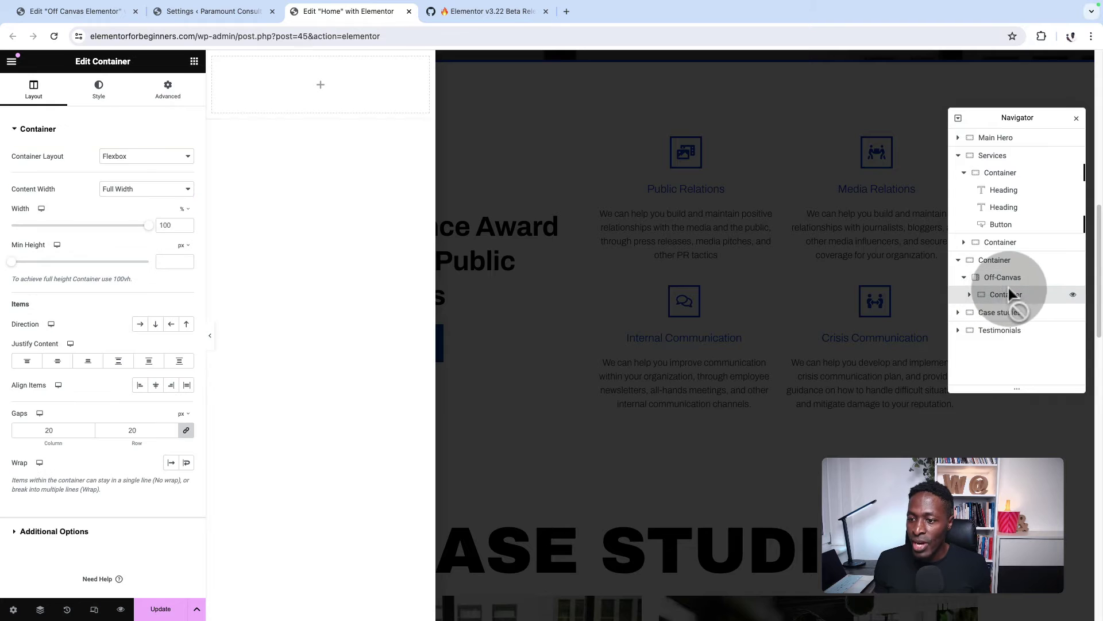
left_click(1018, 282)
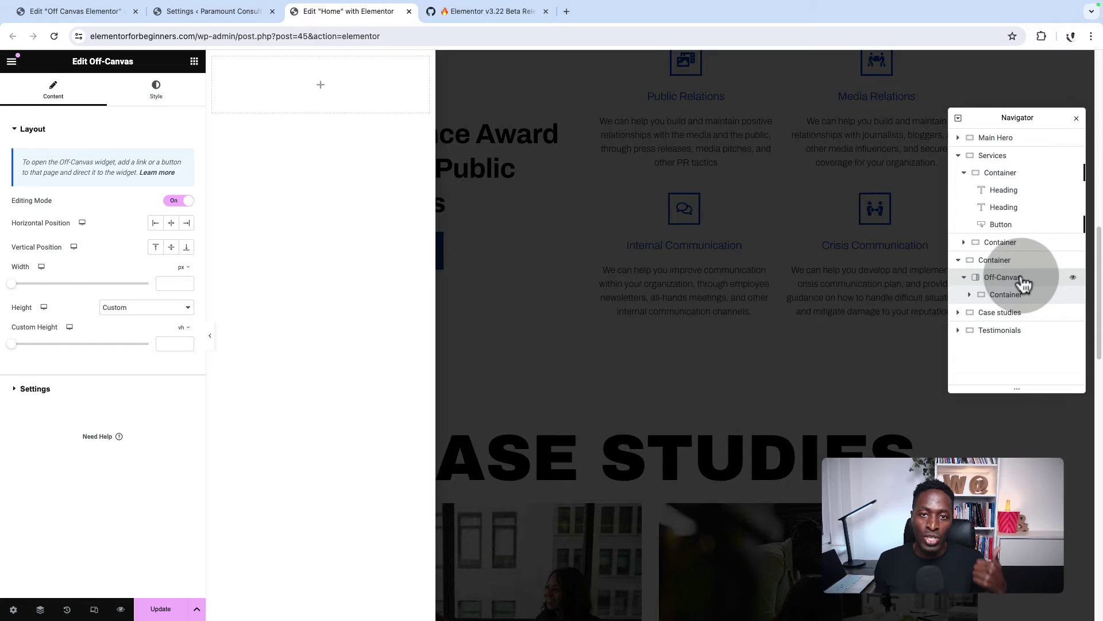
mouse_move(1023, 281)
left_mouse_down()
mouse_move(1022, 291)
mouse_move(1029, 279)
left_mouse_up()
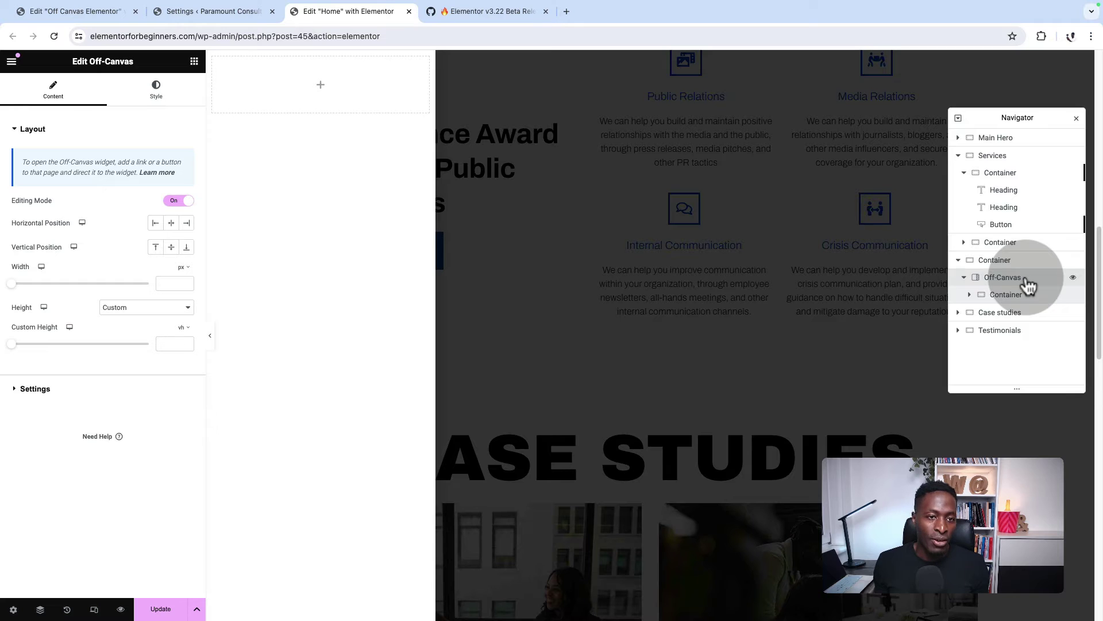
Set the Off-Canvas overlay colour to global Secondary with lowered opacity.
left_click(159, 99)
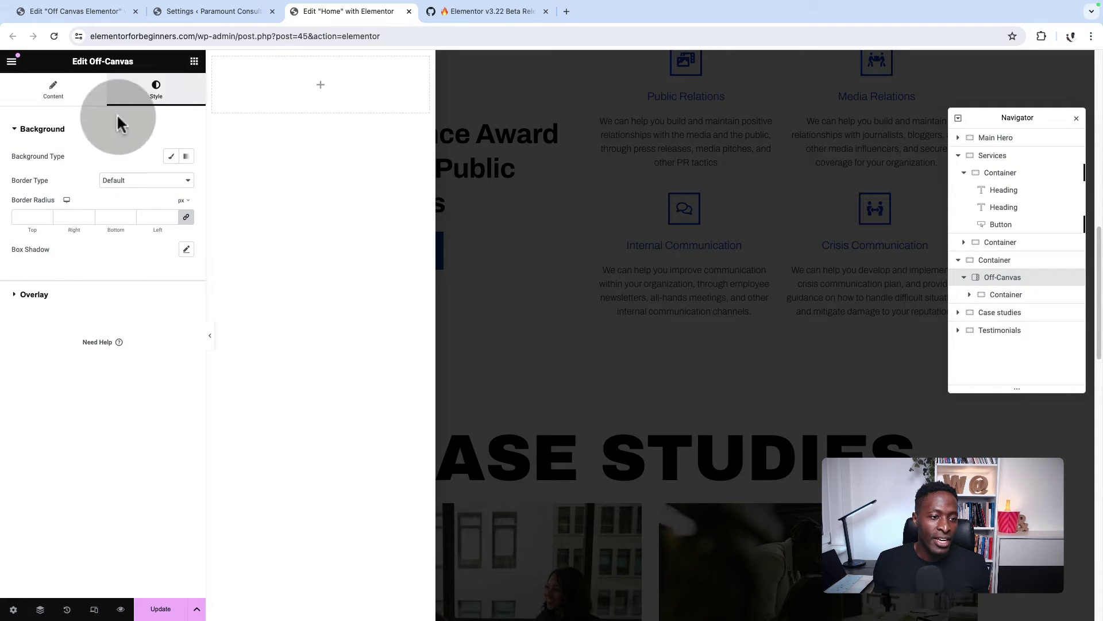
left_click(36, 299)
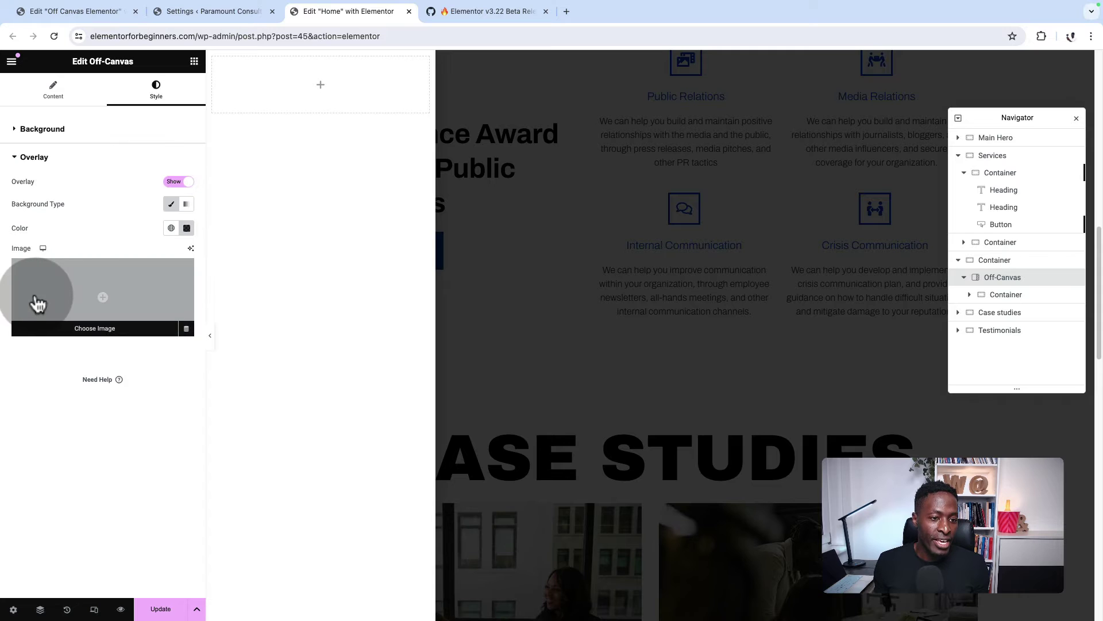
left_click(171, 229)
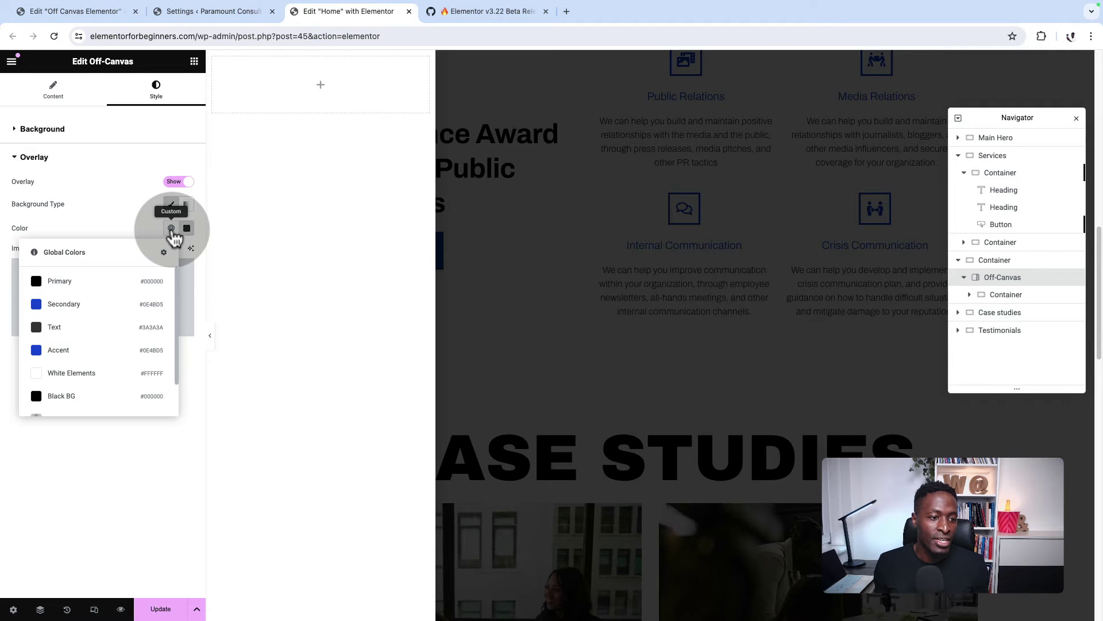
scroll(84, 357, "down", 1)
scroll(85, 328, "up", 1)
left_click(84, 307)
left_click(186, 228)
left_click_drag(251, 378, 201, 381)
Try the global Text and Secondary colours as the panel's solid background.
left_click(43, 129)
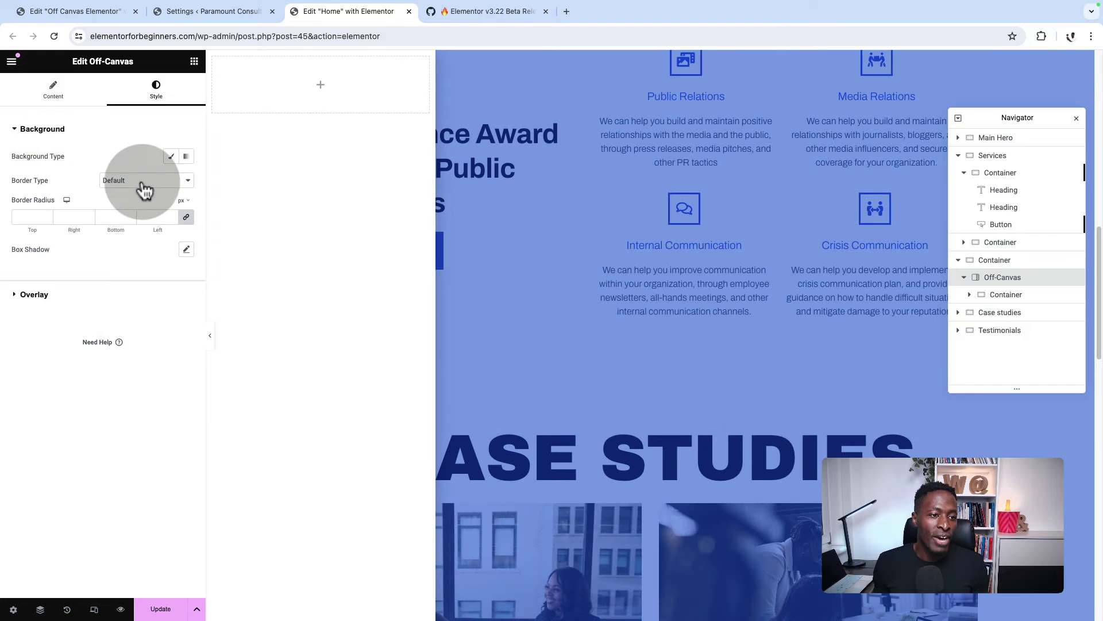
left_click(171, 156)
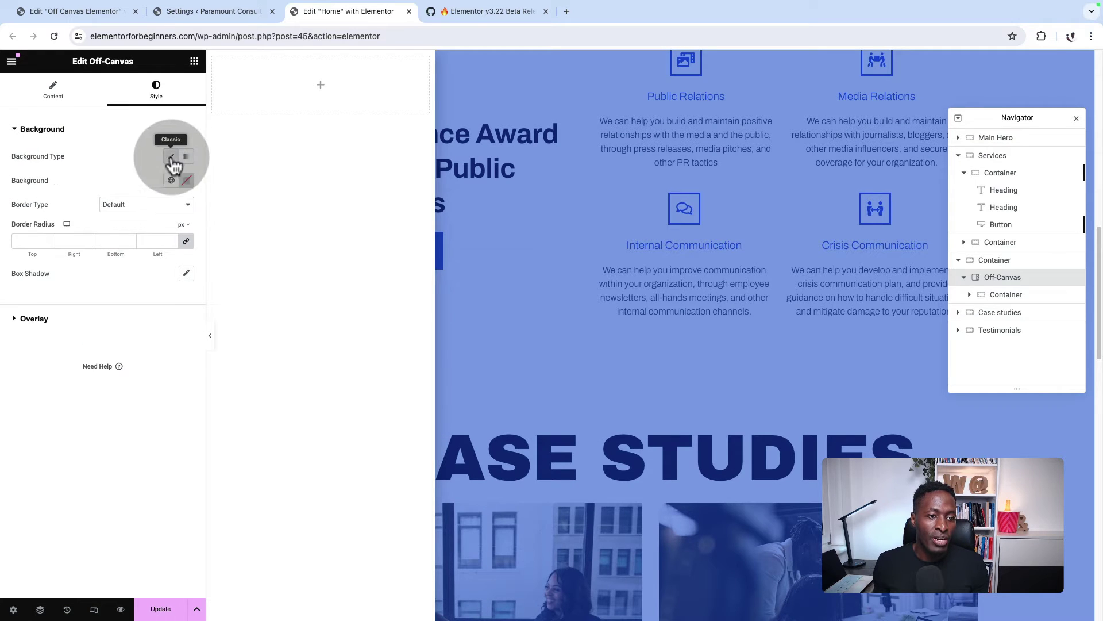
left_click(171, 181)
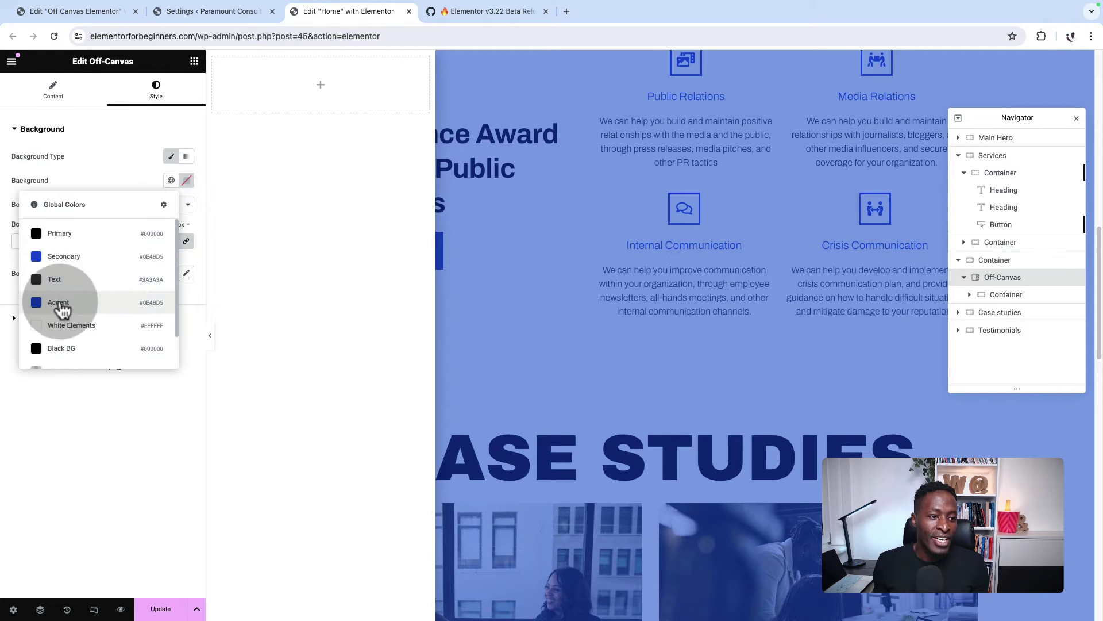
left_click(62, 279)
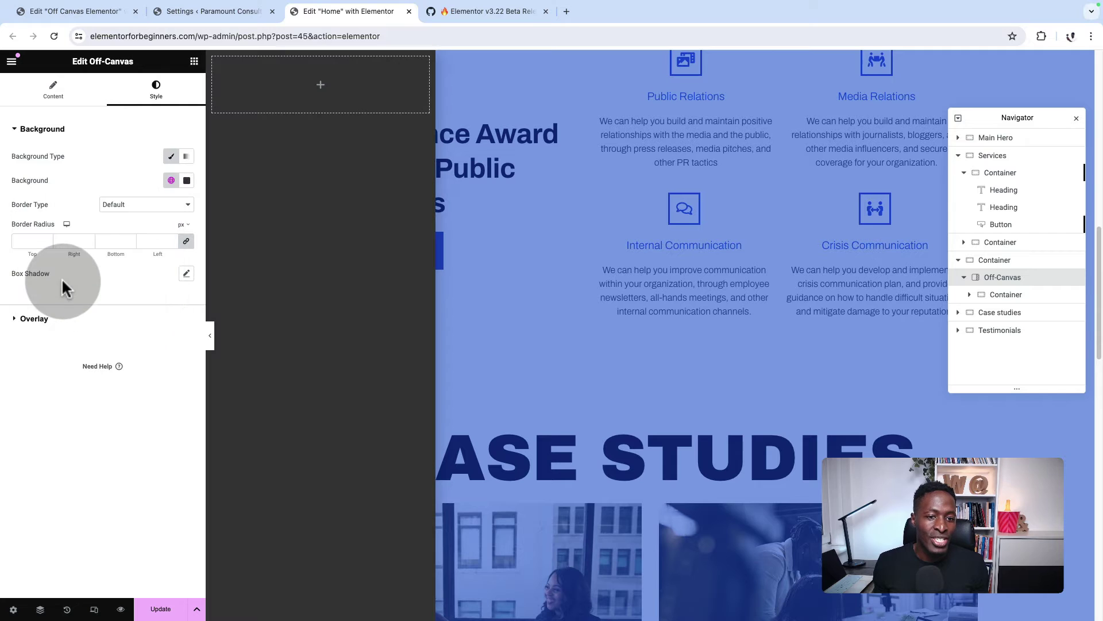
left_click(171, 180)
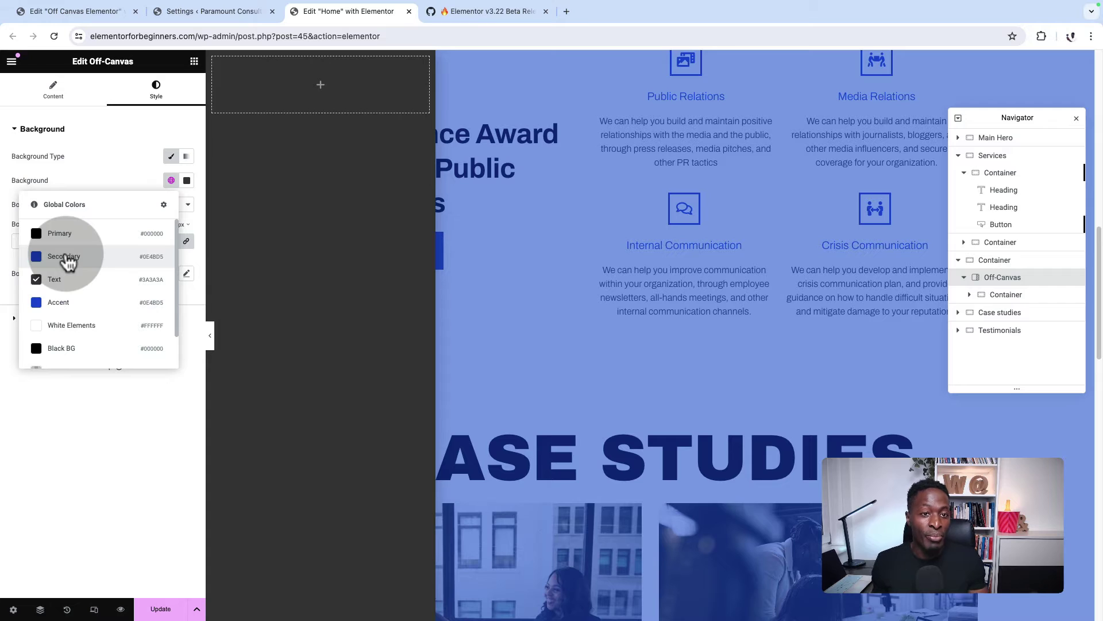
left_click(64, 257)
left_click(171, 187)
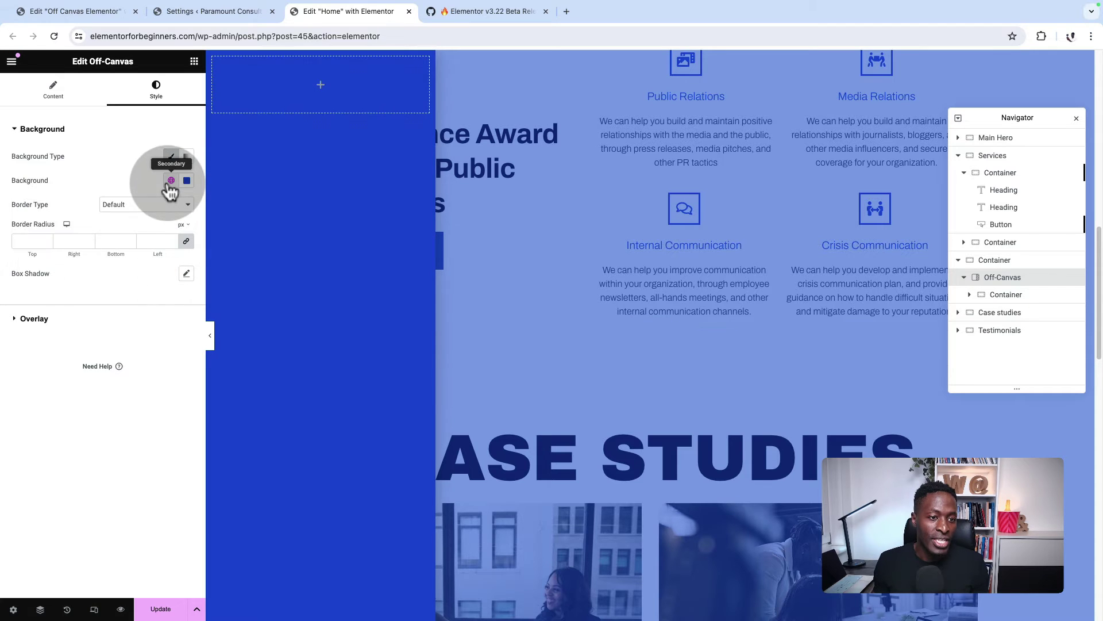
left_click(171, 189)
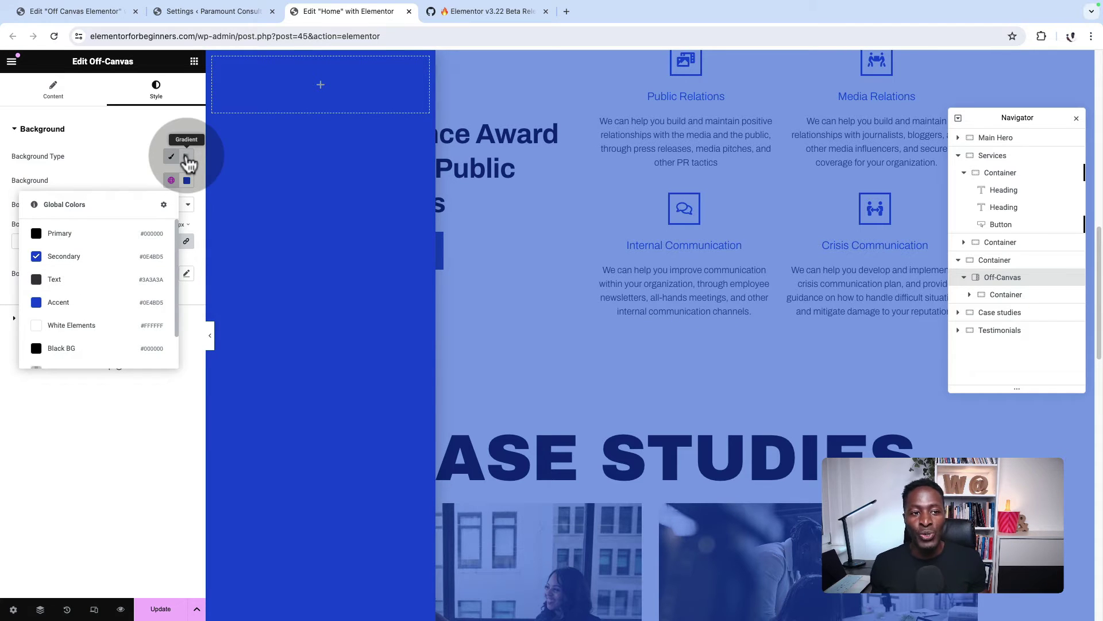
Try a gradient background, then return to solid and clear the panel background colour.
left_click(187, 157)
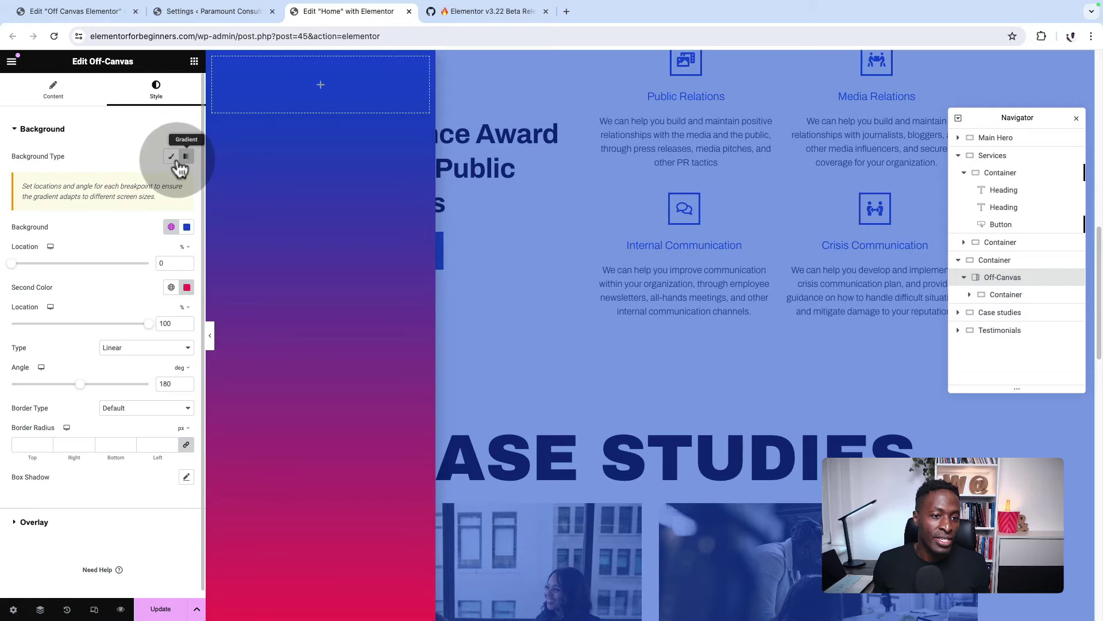
left_click(172, 156)
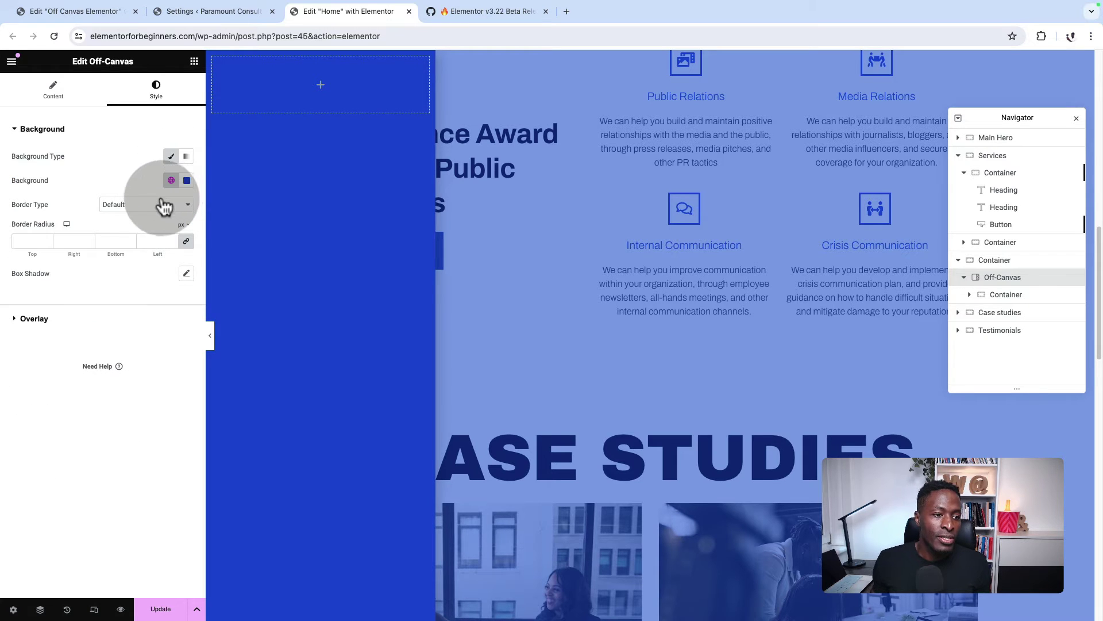
left_click(171, 185)
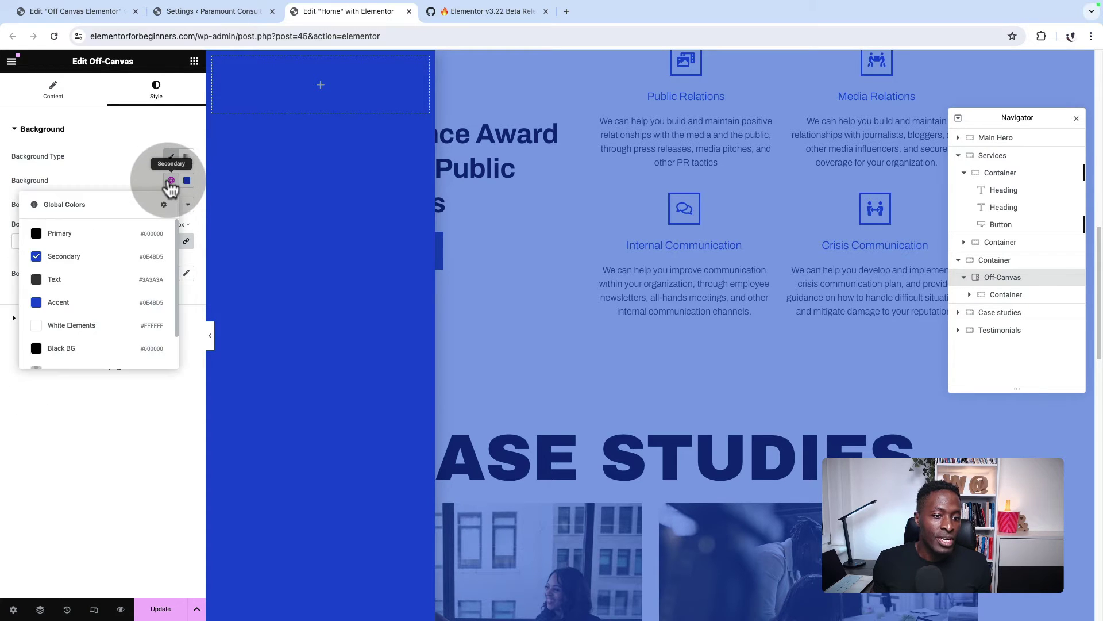
left_click(171, 182)
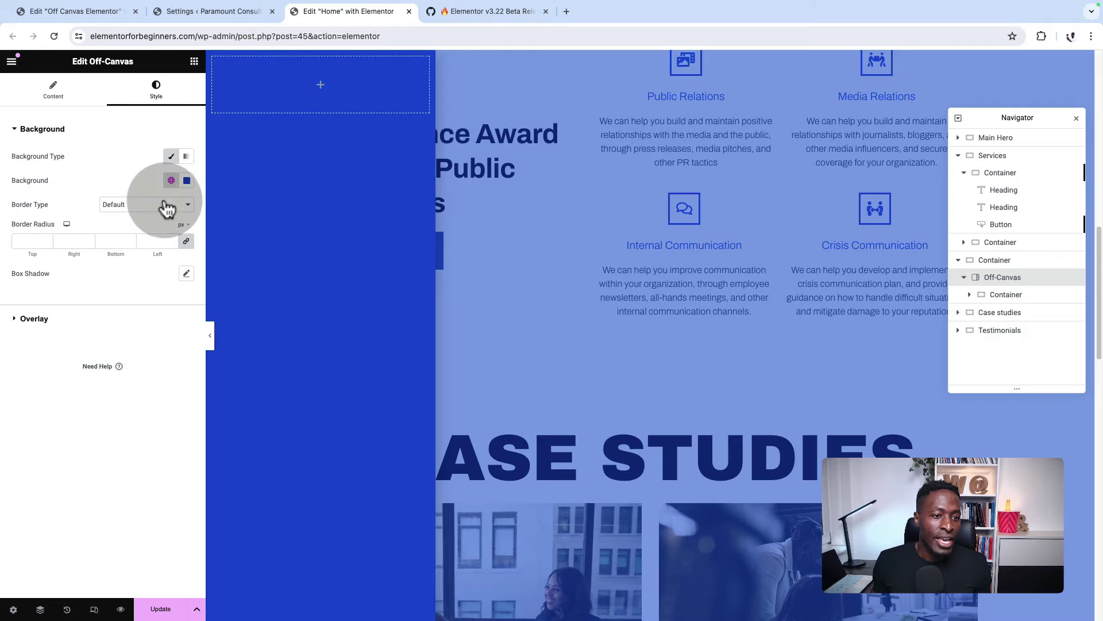
left_click(187, 181)
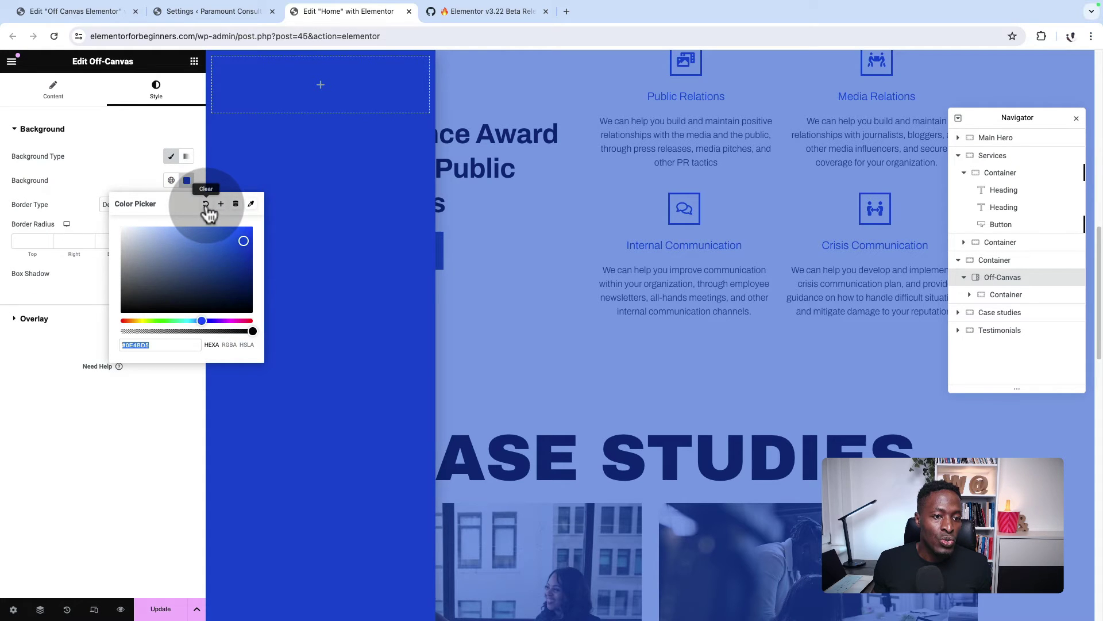
left_click(206, 211)
left_click(111, 163)
left_click(112, 101)
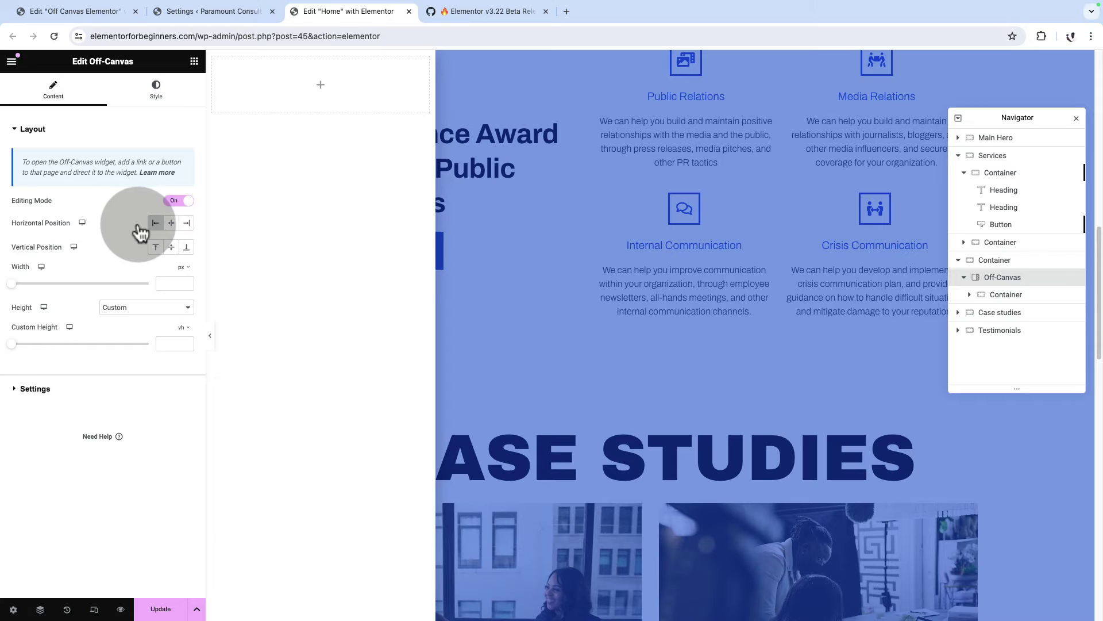
Try centre and end positions for the Off-Canvas panel and a 250 px custom height.
left_click(171, 227)
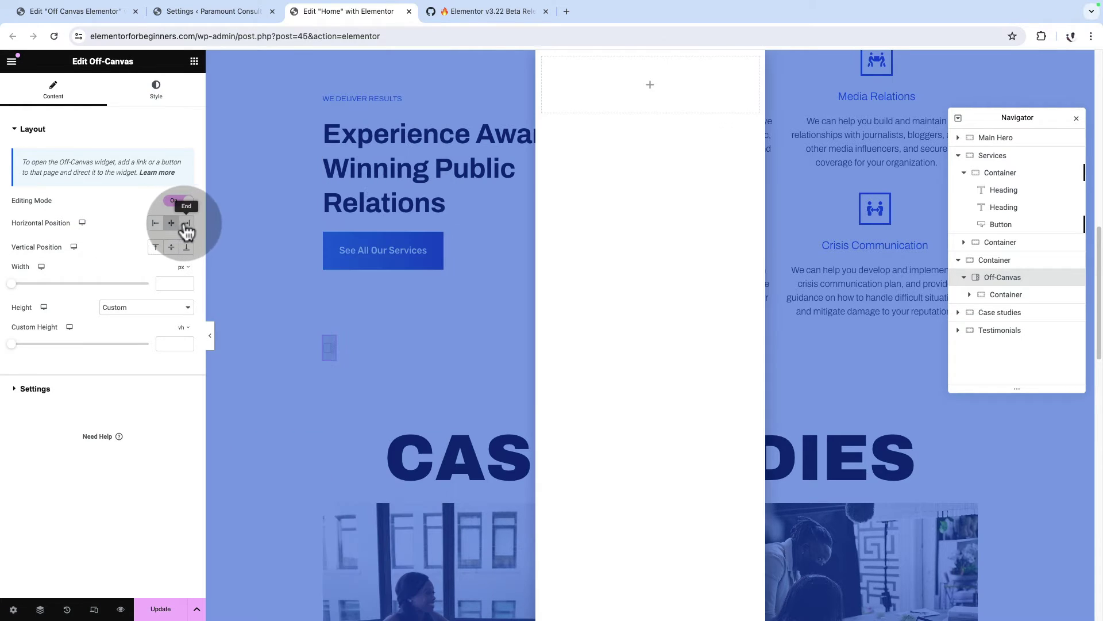
left_click(186, 227)
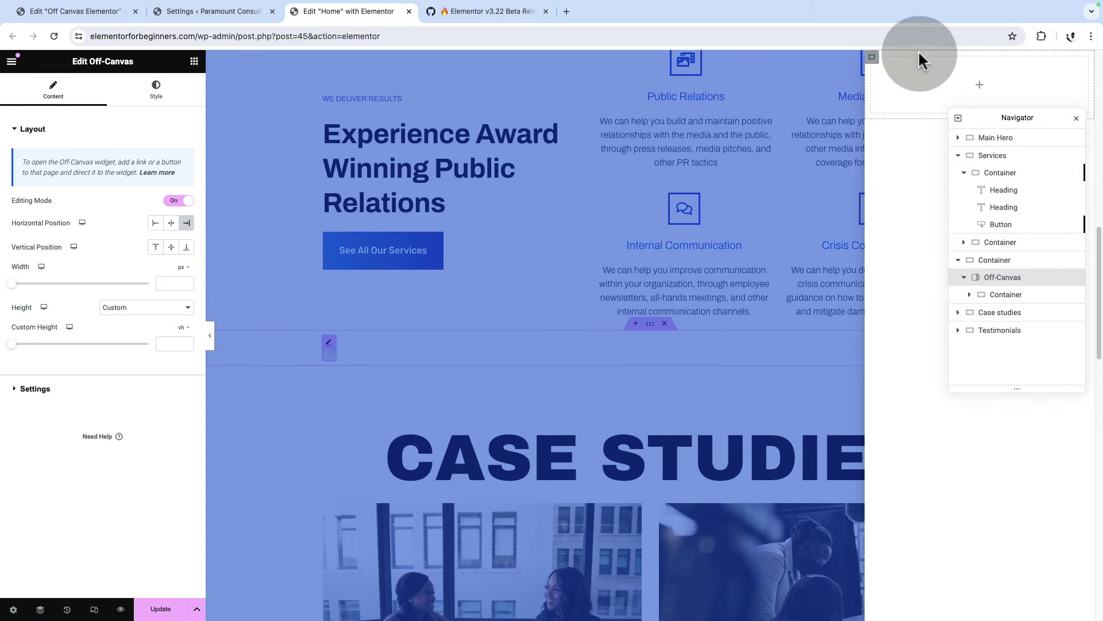
left_click(171, 249)
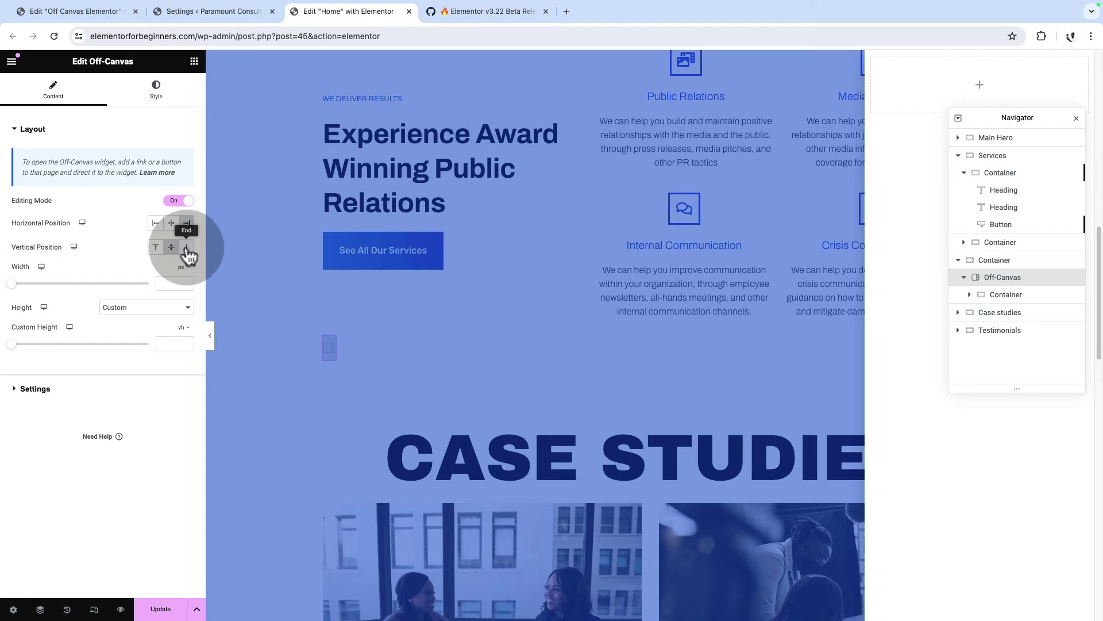
left_click(186, 248)
left_click(182, 329)
left_click(184, 338)
left_click(169, 343)
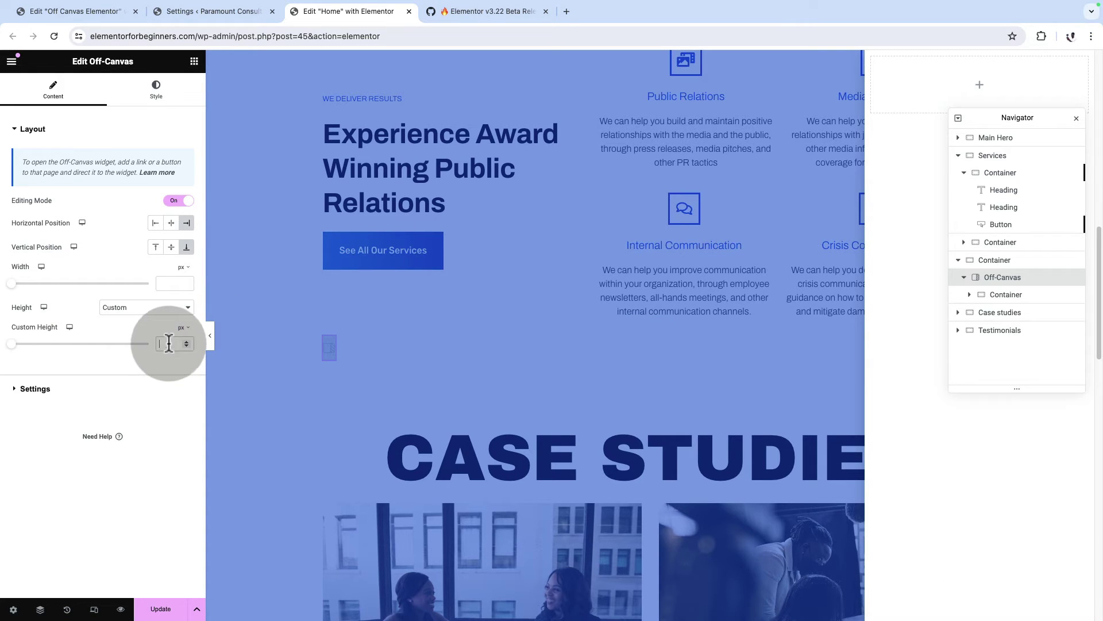
type("250")
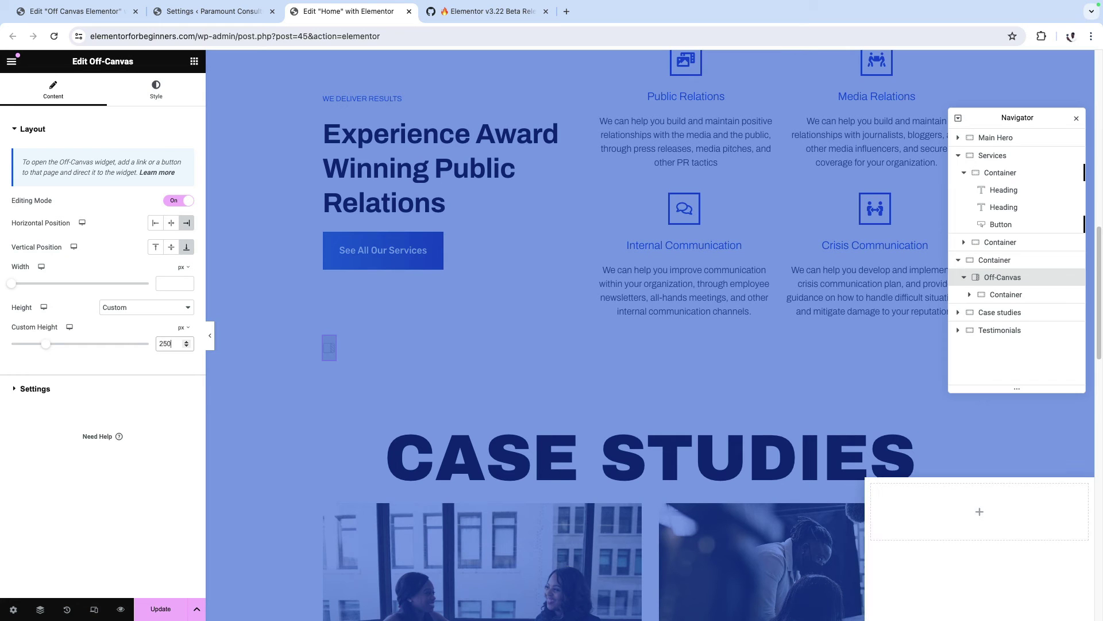
Anchor the Off-Canvas panel to the top-left with Start positions and Fit To Content height.
left_click(171, 248)
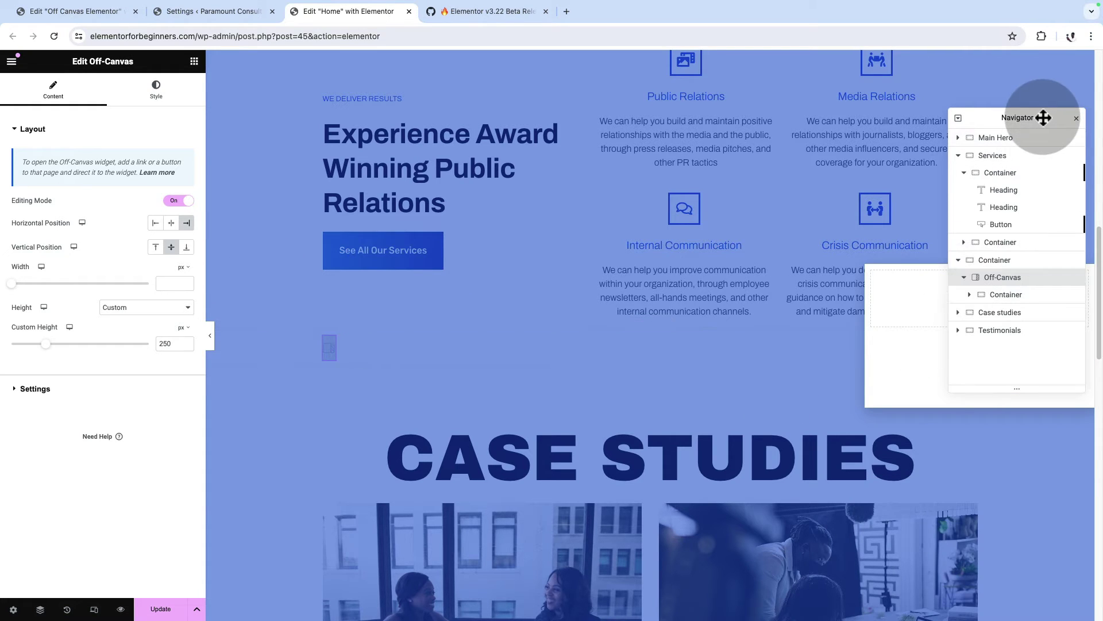
left_click_drag(1043, 118, 649, 125)
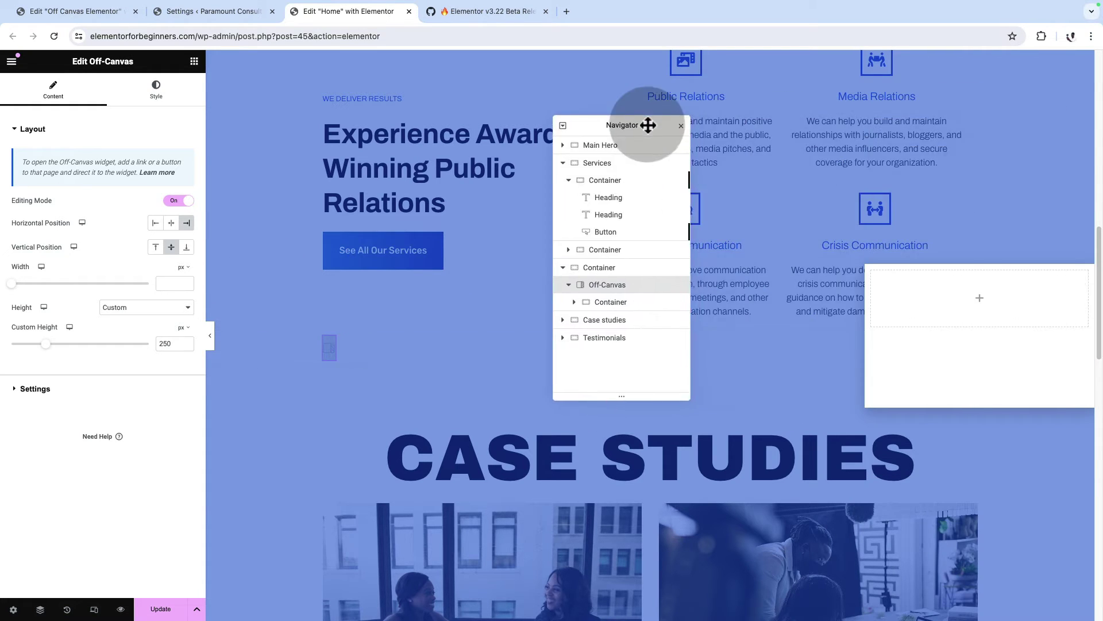
left_click(155, 248)
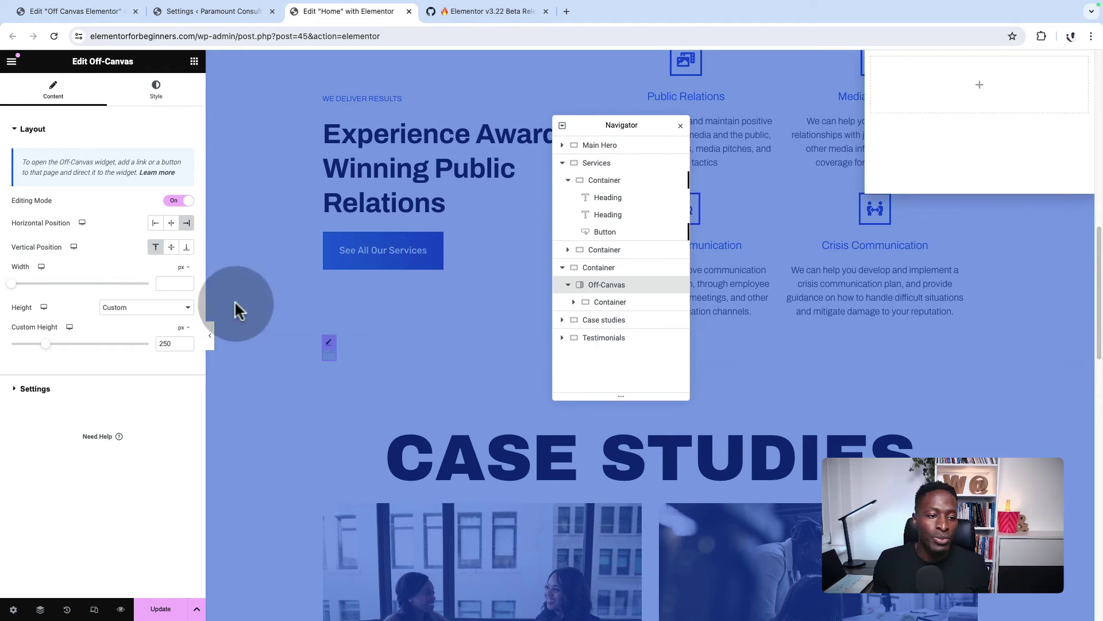
left_click(156, 223)
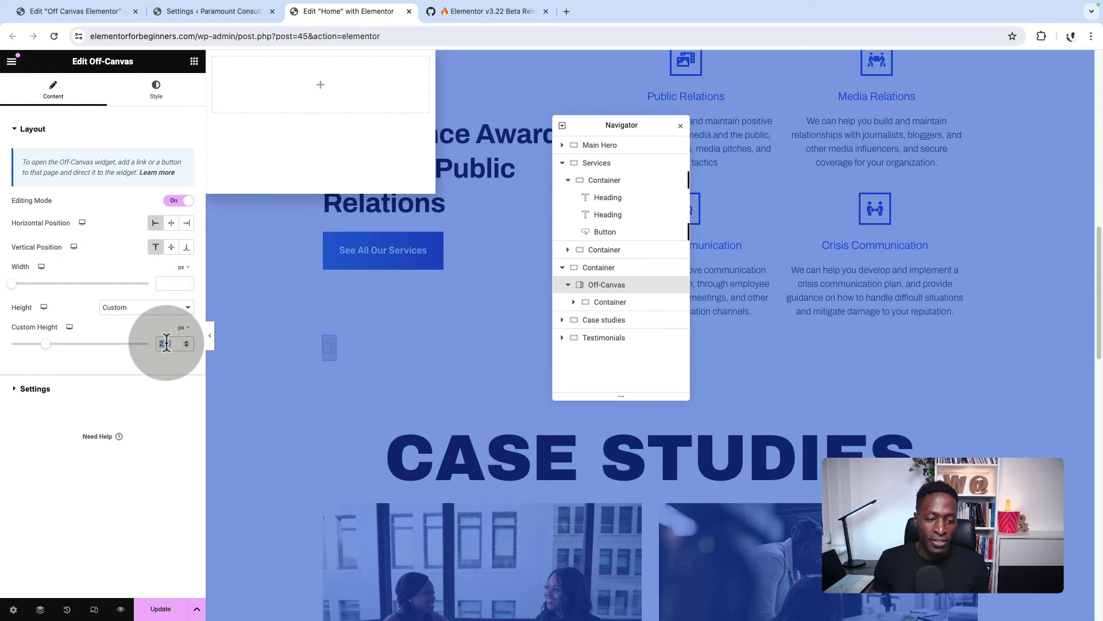
left_click(159, 308)
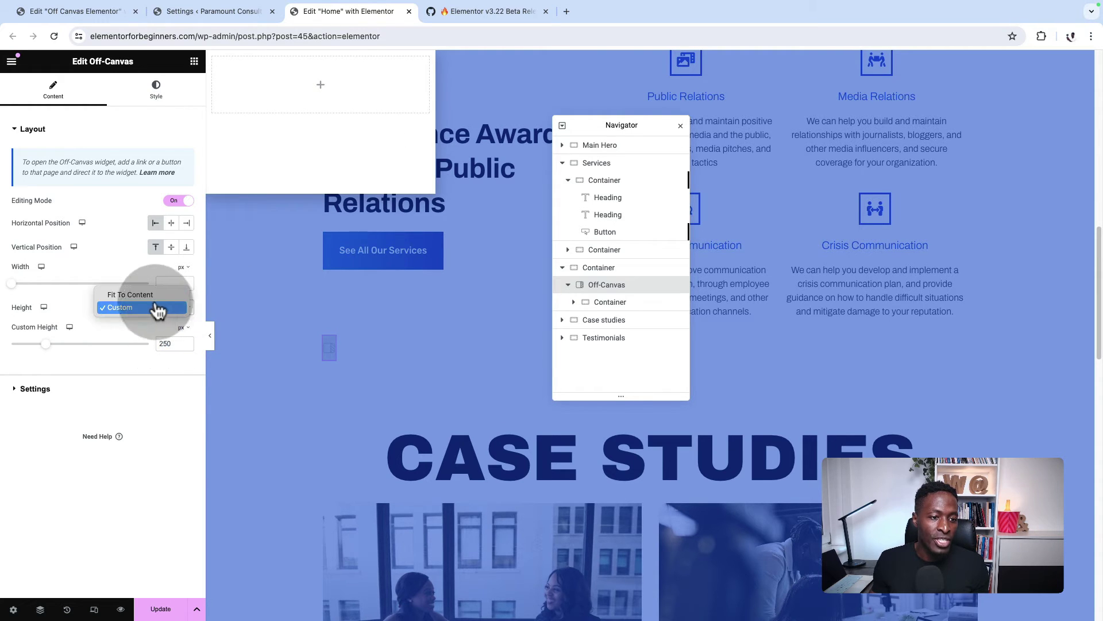
left_click(153, 295)
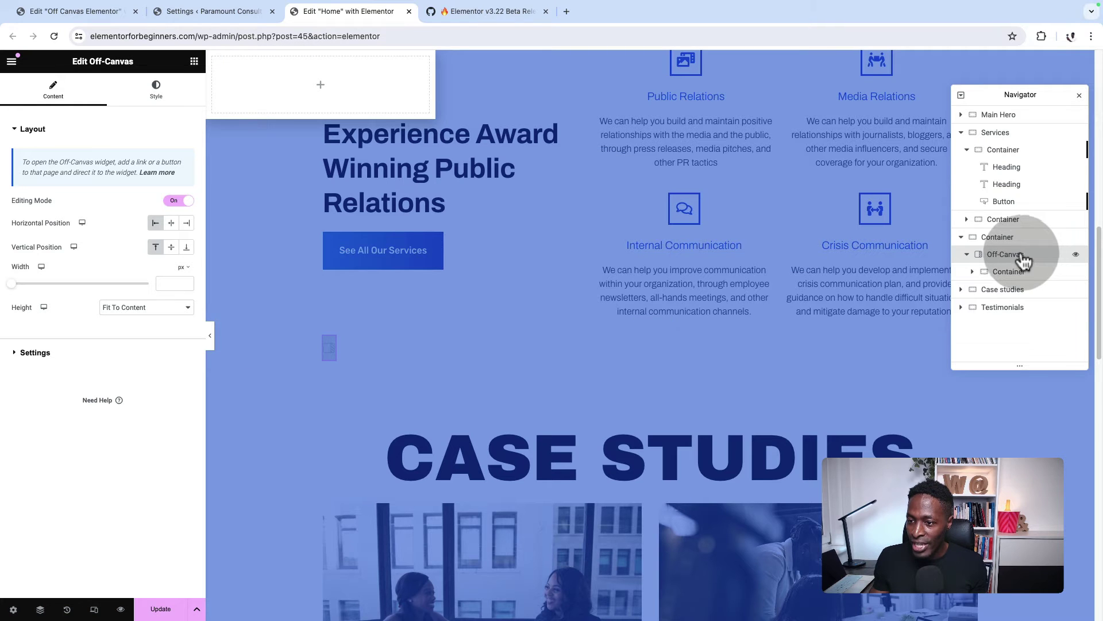
Select the off-canvas inner container and drop a Flip Box widget into it.
left_click_drag(1004, 261, 989, 272)
left_click(973, 271)
left_click(1016, 268)
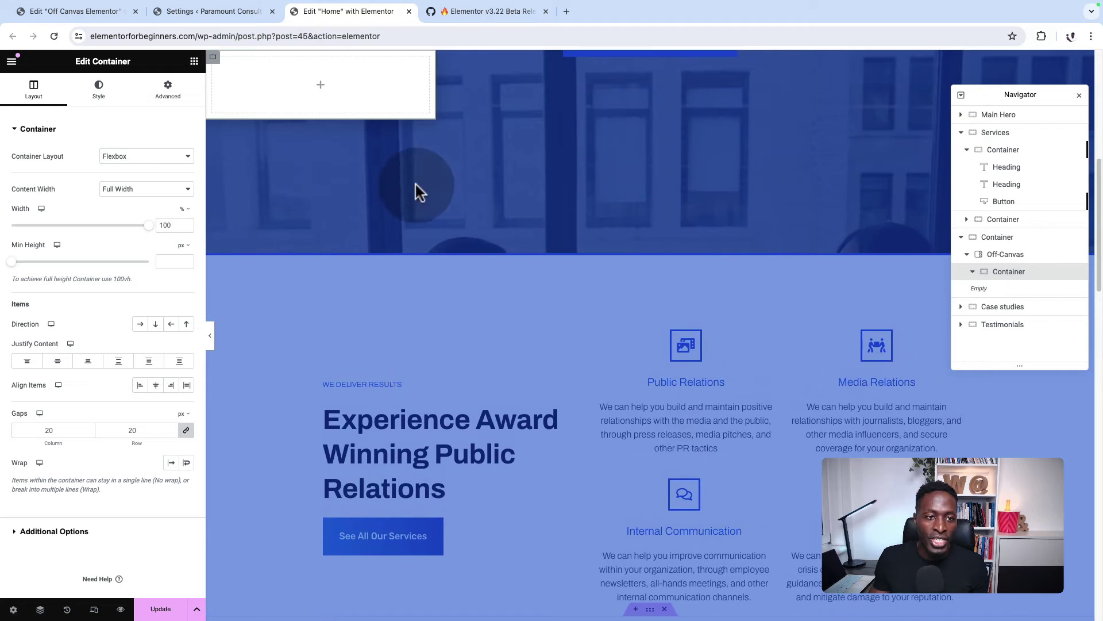
left_click(194, 61)
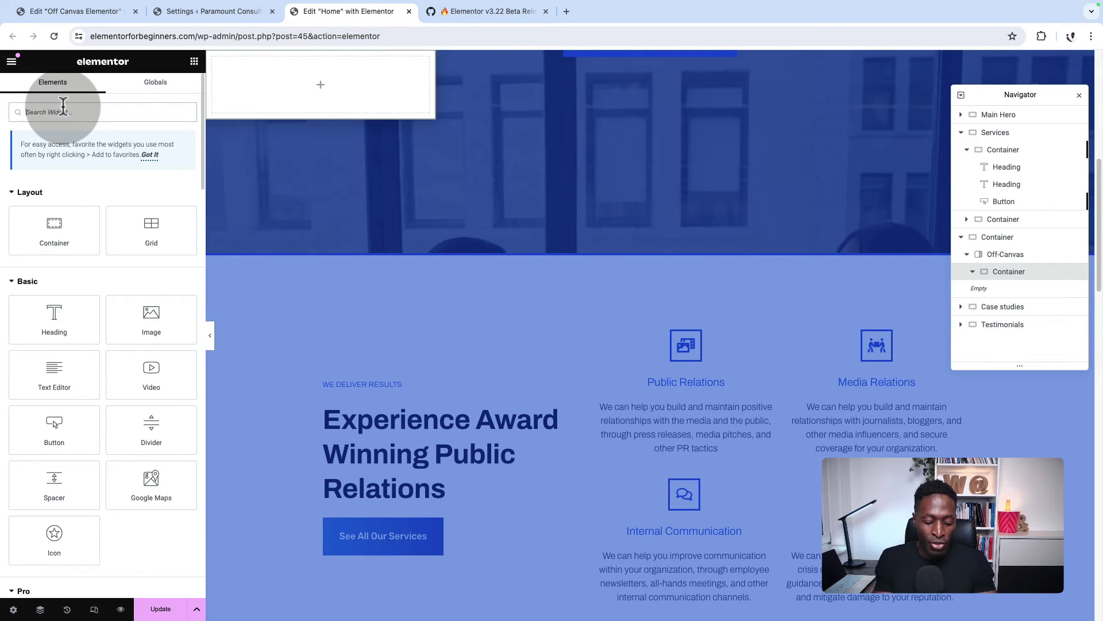
type("conv")
key("BackSpace")
key("BackSpace")
key("BackSpace")
key("BackSpace")
type("fli")
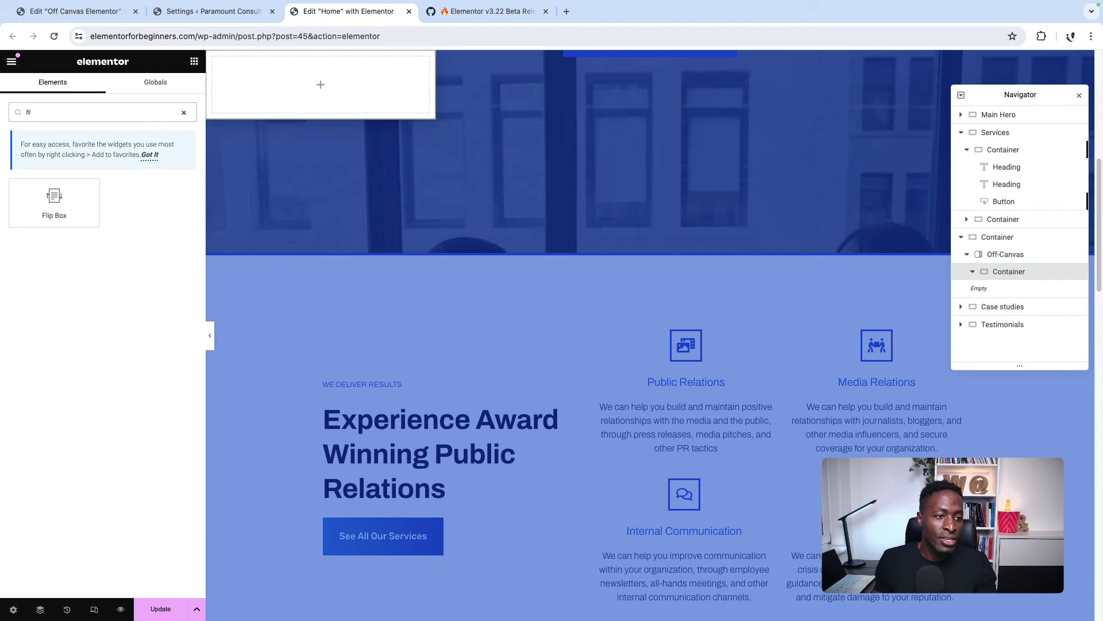
left_click_drag(57, 202, 319, 95)
Search the widget panel for 'form'.
left_click(195, 61)
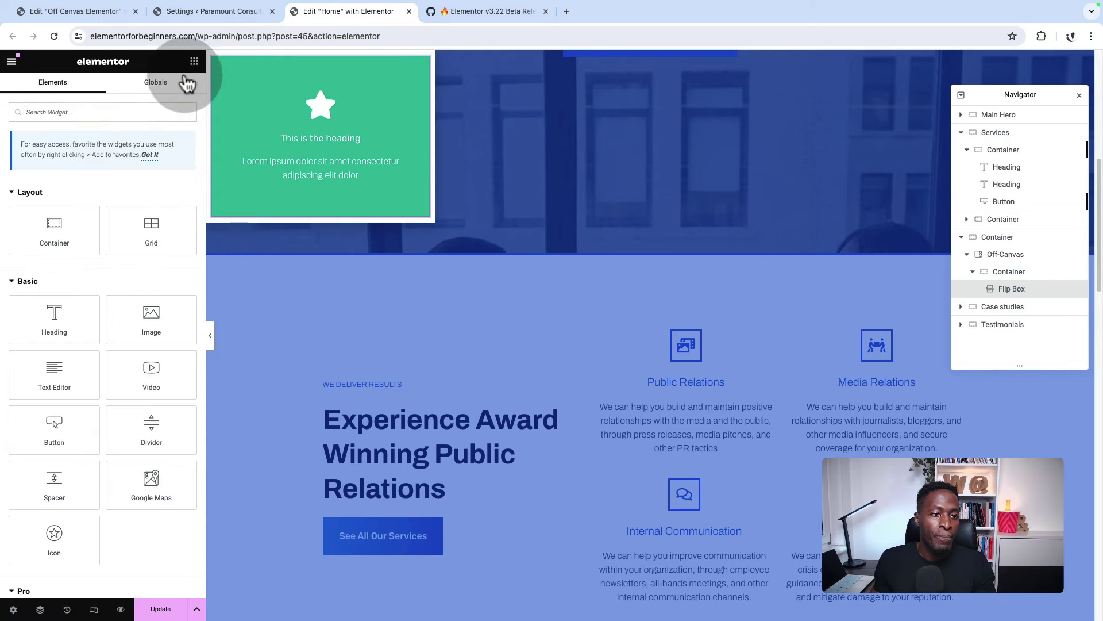
left_click(93, 113)
type("form")
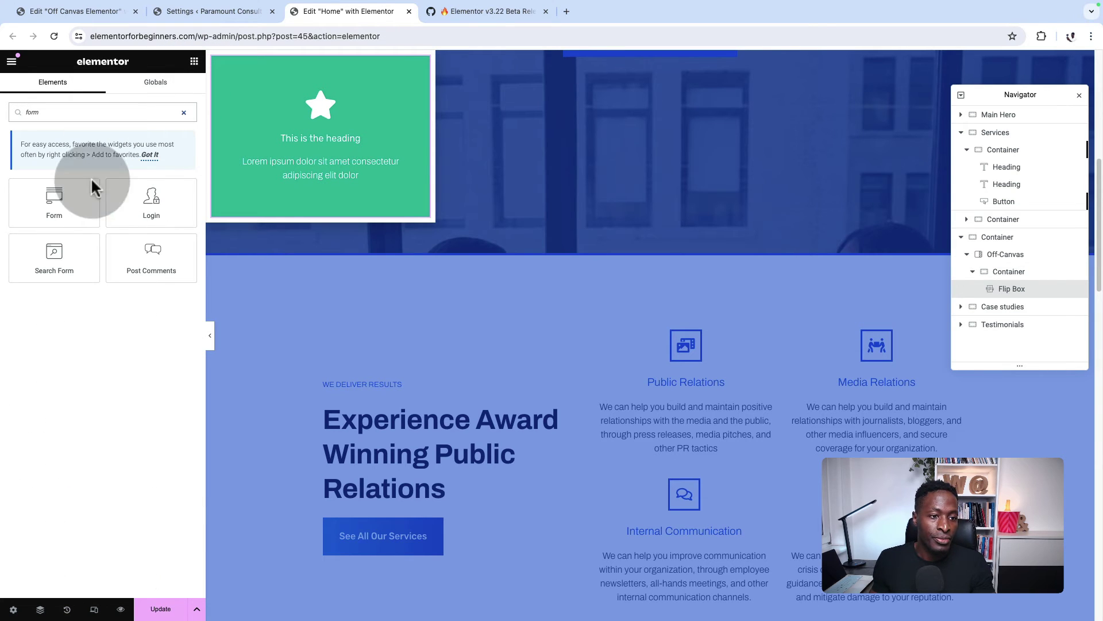
Drop a Form widget under the Flip Box, pad the container 30 px, and add a top Heading.
left_click_drag(51, 218, 337, 218)
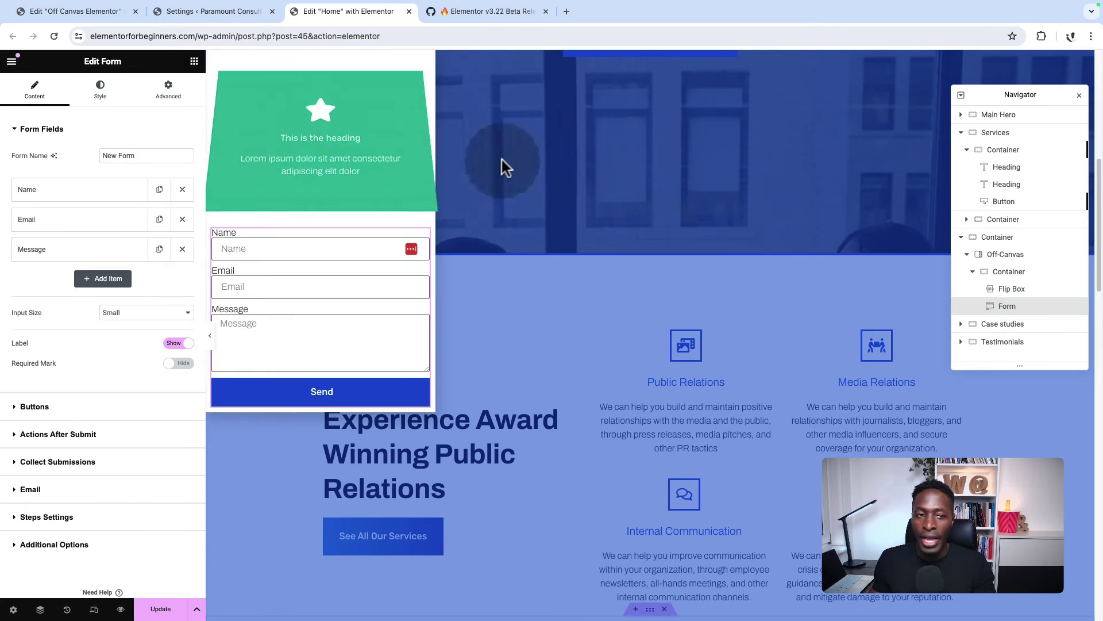
left_click(213, 60)
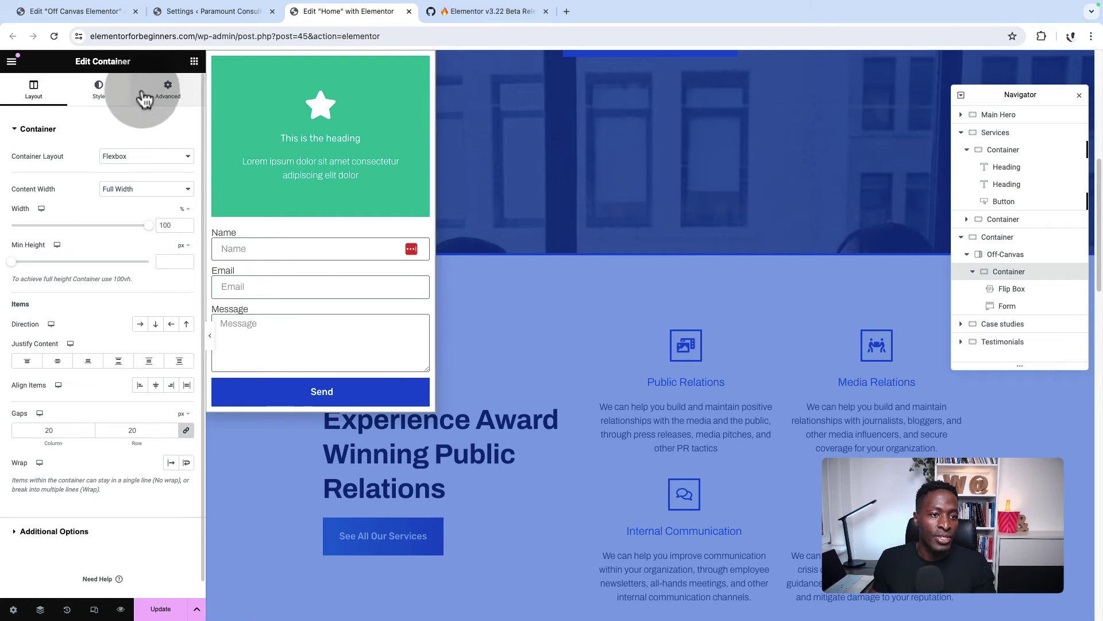
left_click(167, 89)
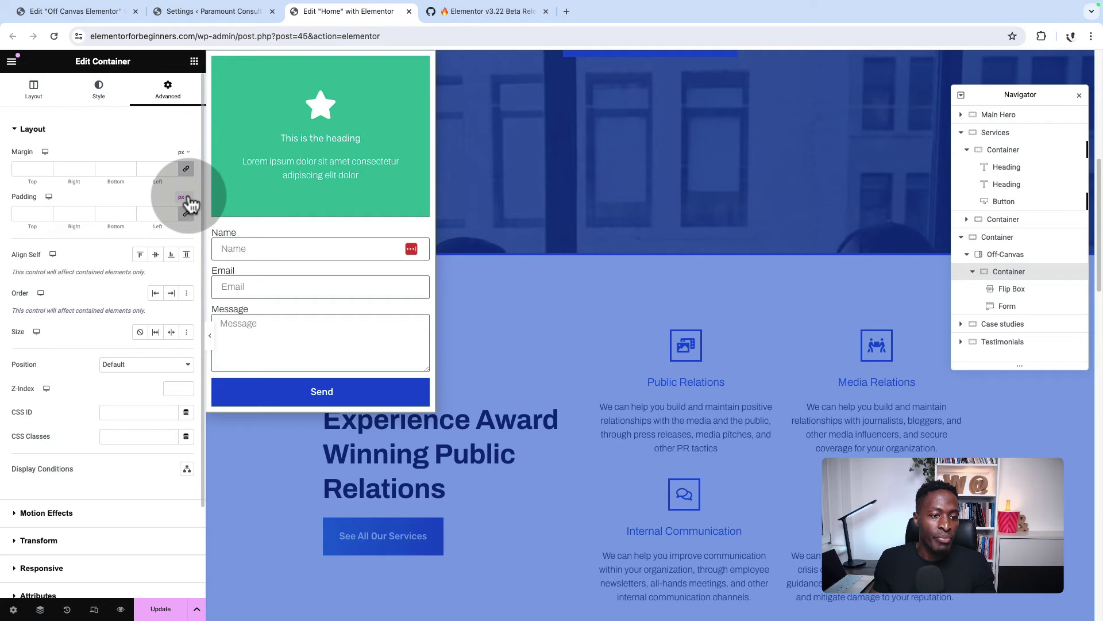
left_click(33, 214)
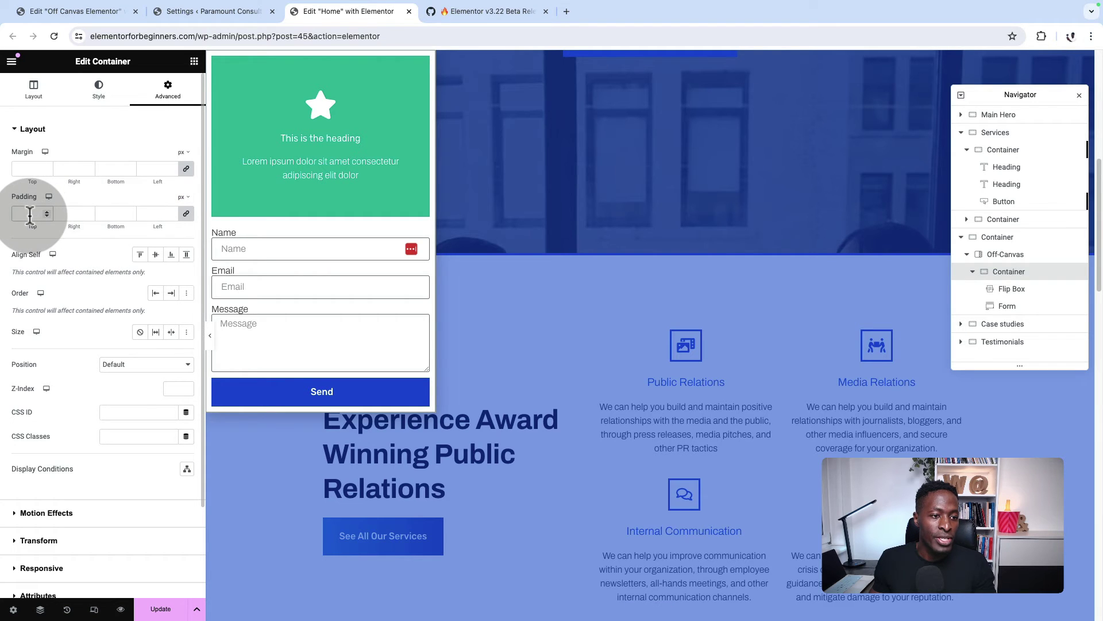
type("30")
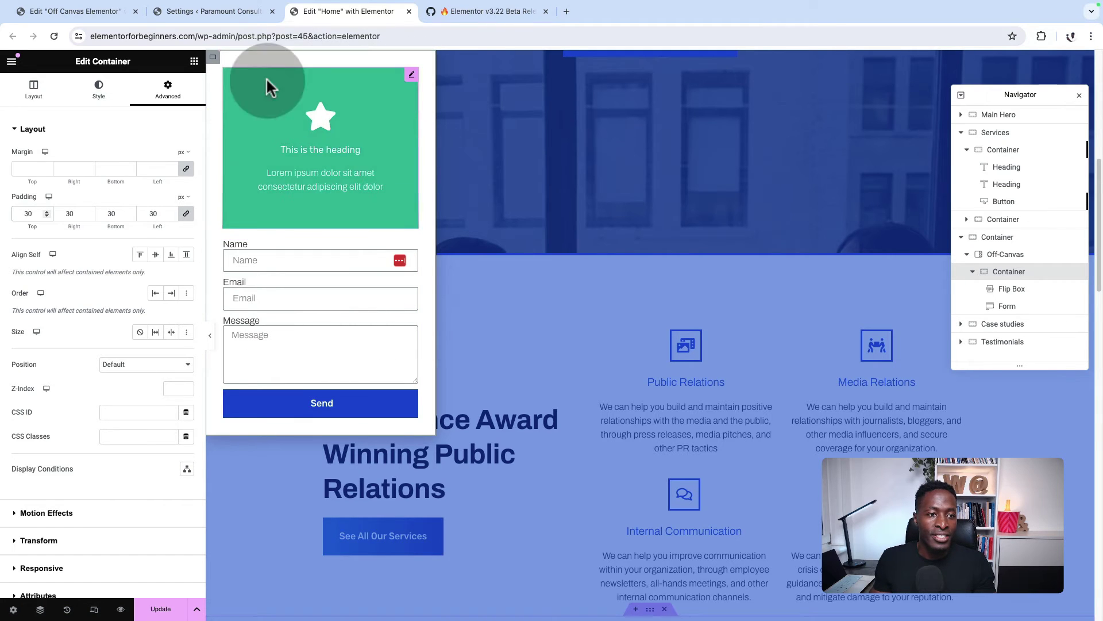
left_click(195, 61)
left_click_drag(40, 300, 301, 68)
Give the Flip Box front a blue global background colour.
left_click(288, 190)
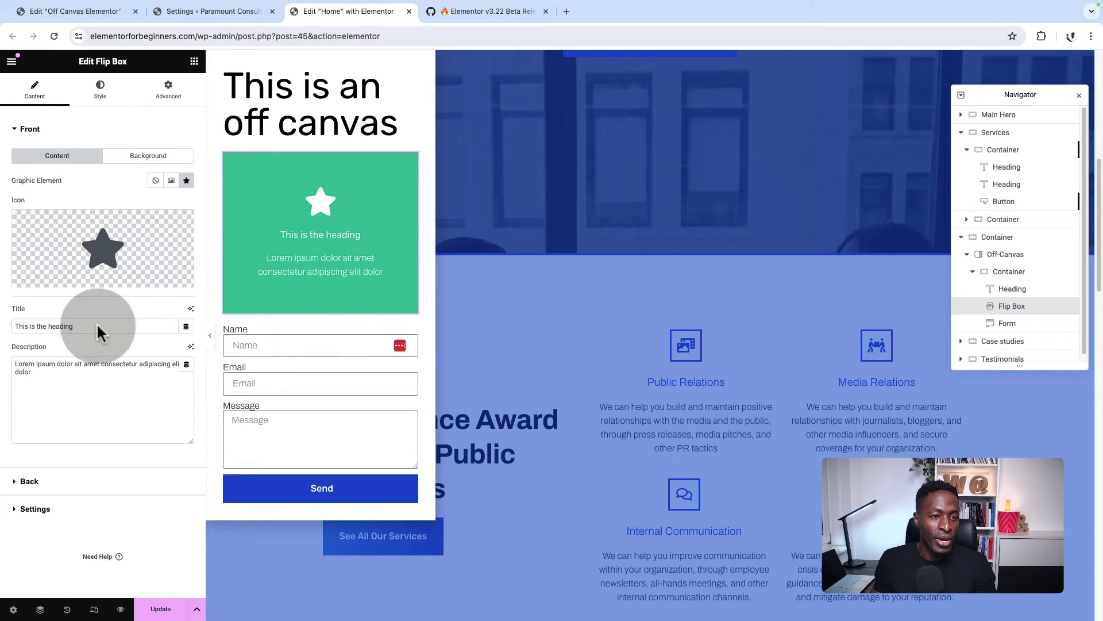
left_click(151, 158)
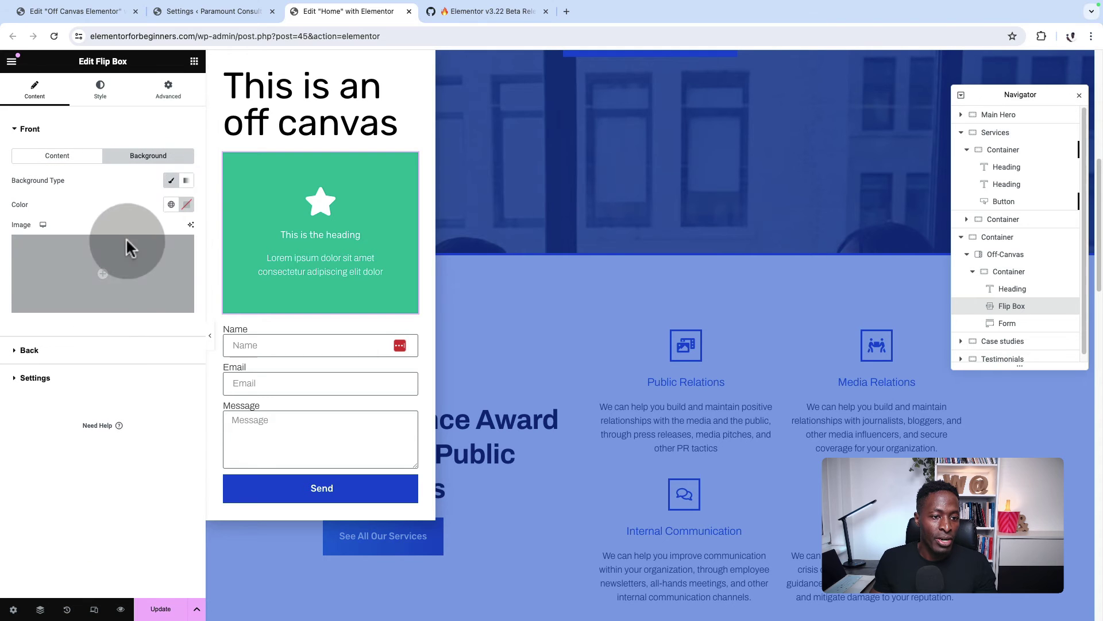
left_click(171, 204)
left_click(69, 291)
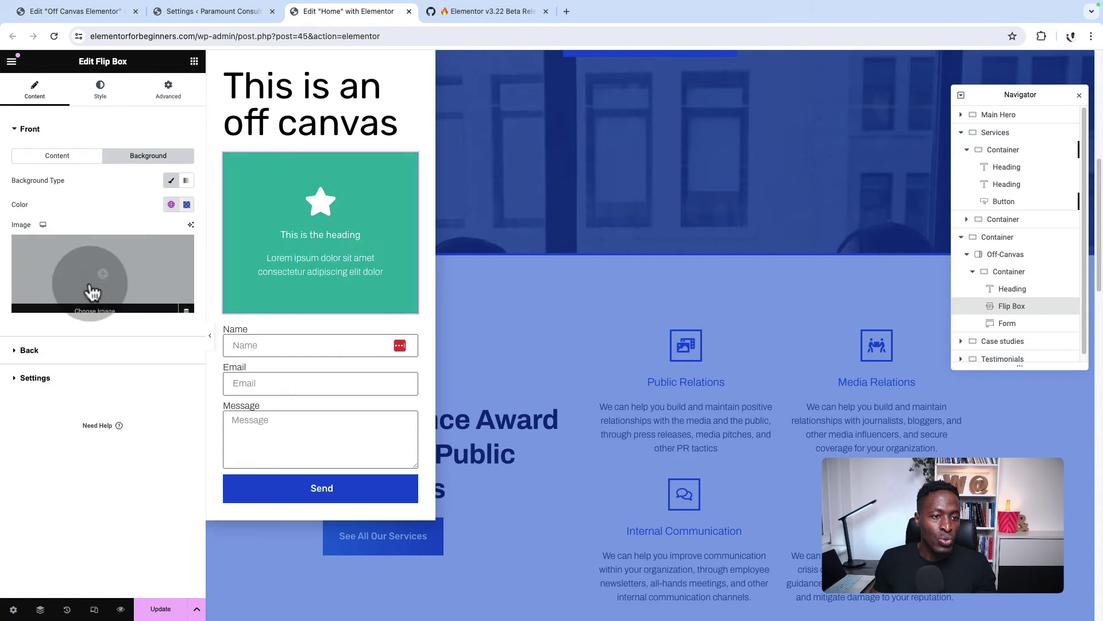
left_click(128, 166)
Give the Flip Box back side a Classic background in the Text global colour.
left_click(43, 159)
left_click(54, 484)
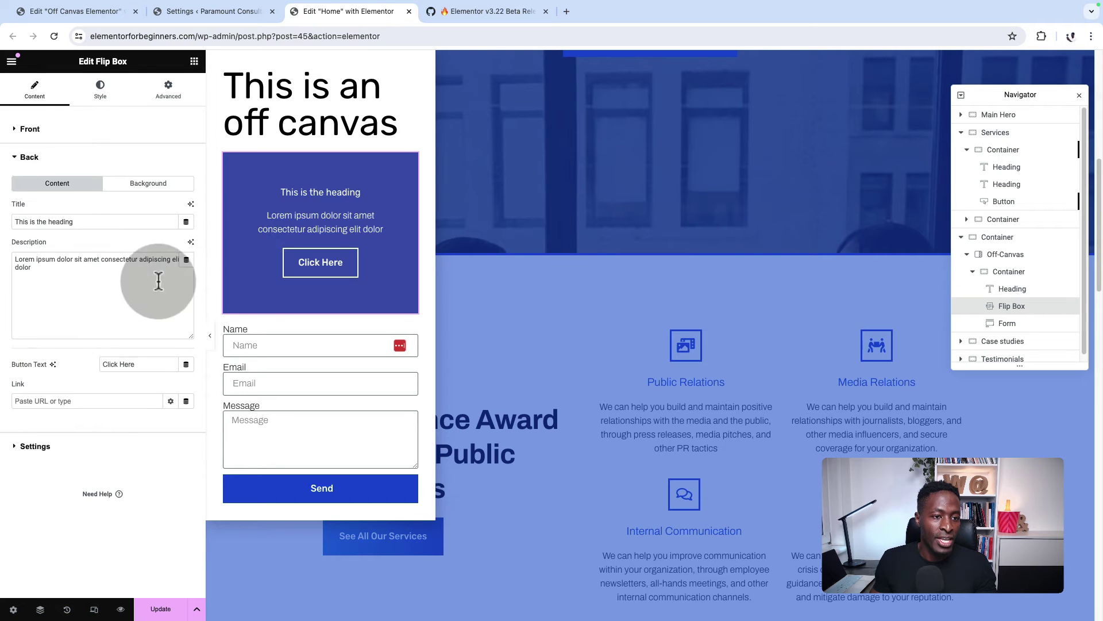
left_click(150, 184)
left_click(170, 208)
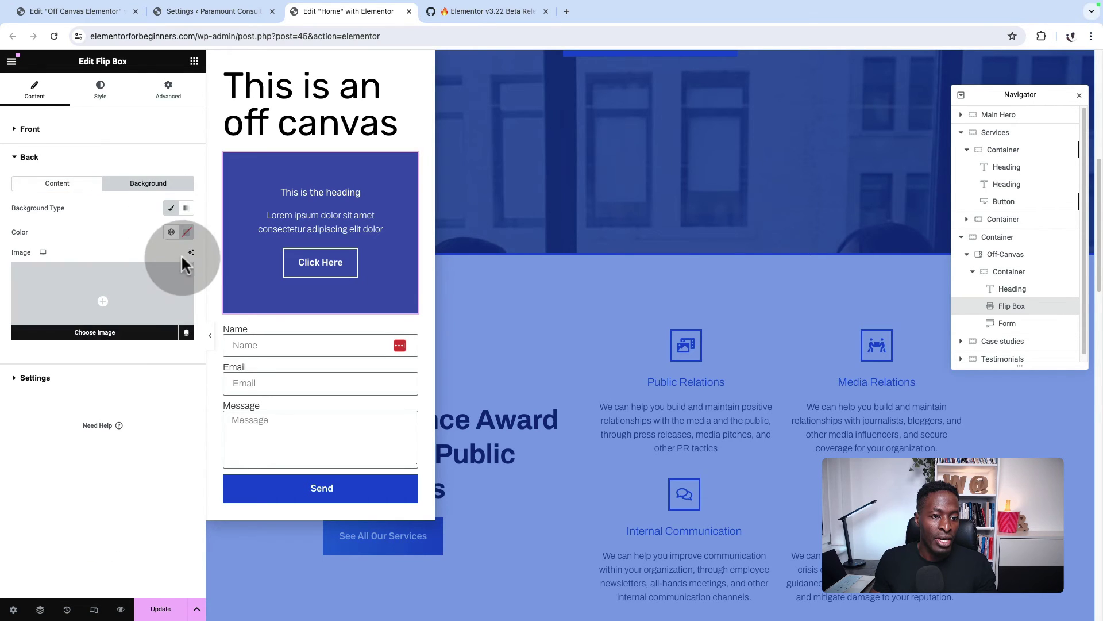
left_click(171, 231)
scroll(74, 322, "down", 2)
left_click(72, 299)
left_click(478, 388)
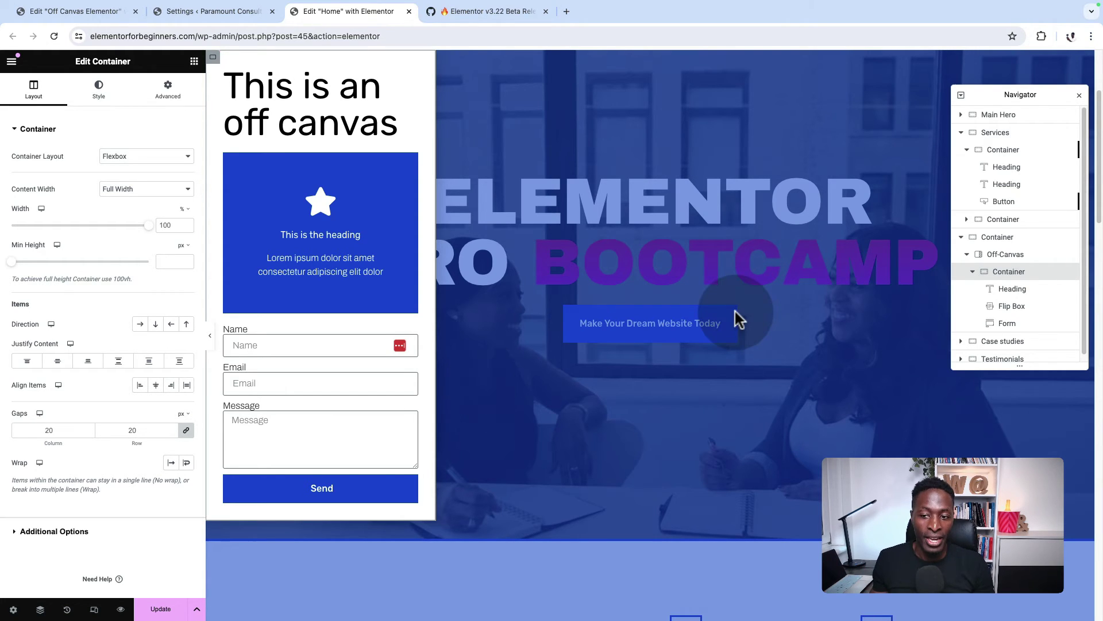
Set the Off-Canvas entrance animation to Fade In Left and exit to Fade Out Right.
left_click_drag(1017, 272, 1028, 263)
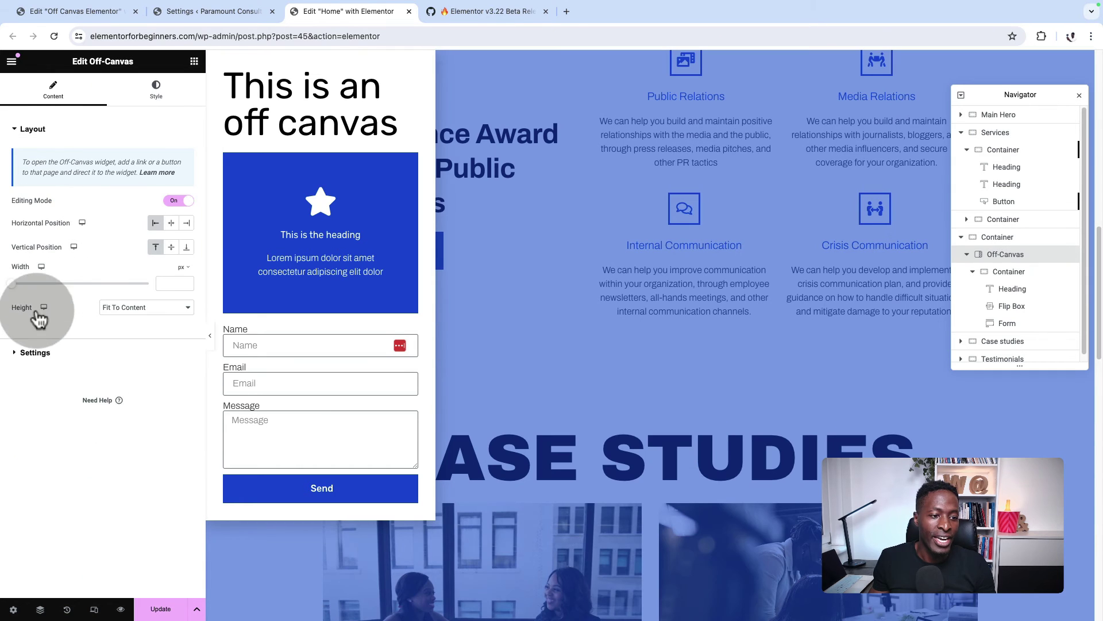
left_click(32, 355)
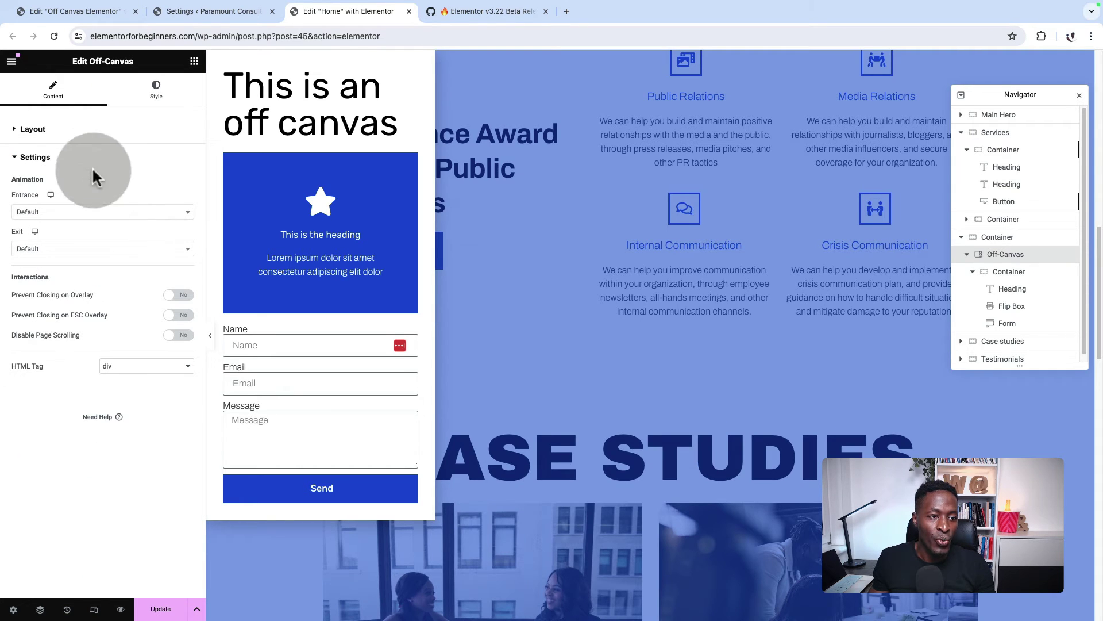
left_click(35, 214)
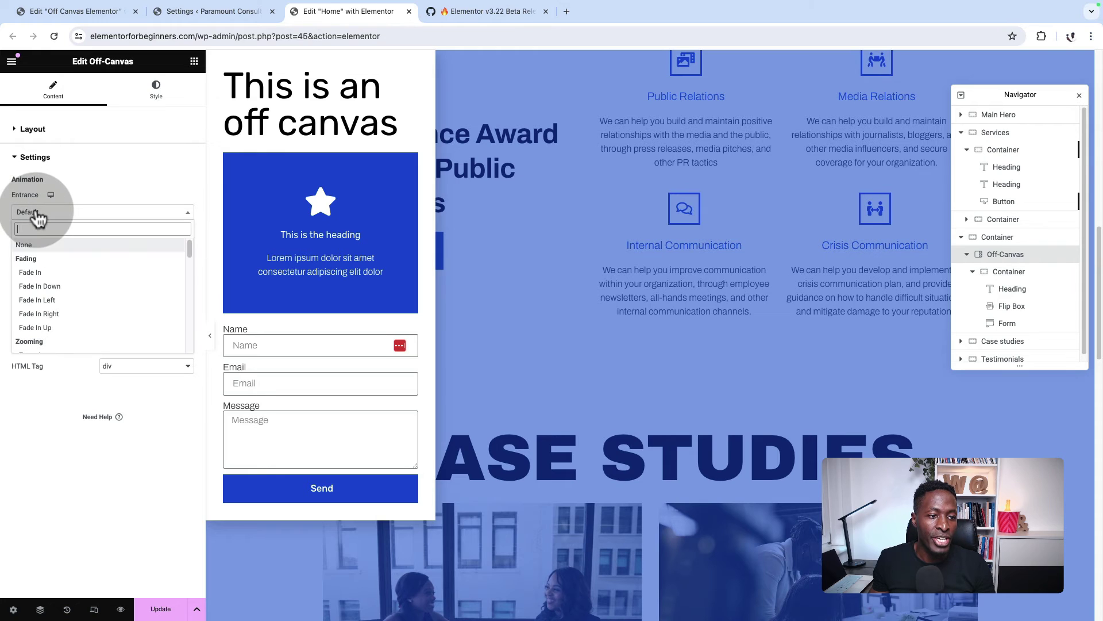
left_click(38, 301)
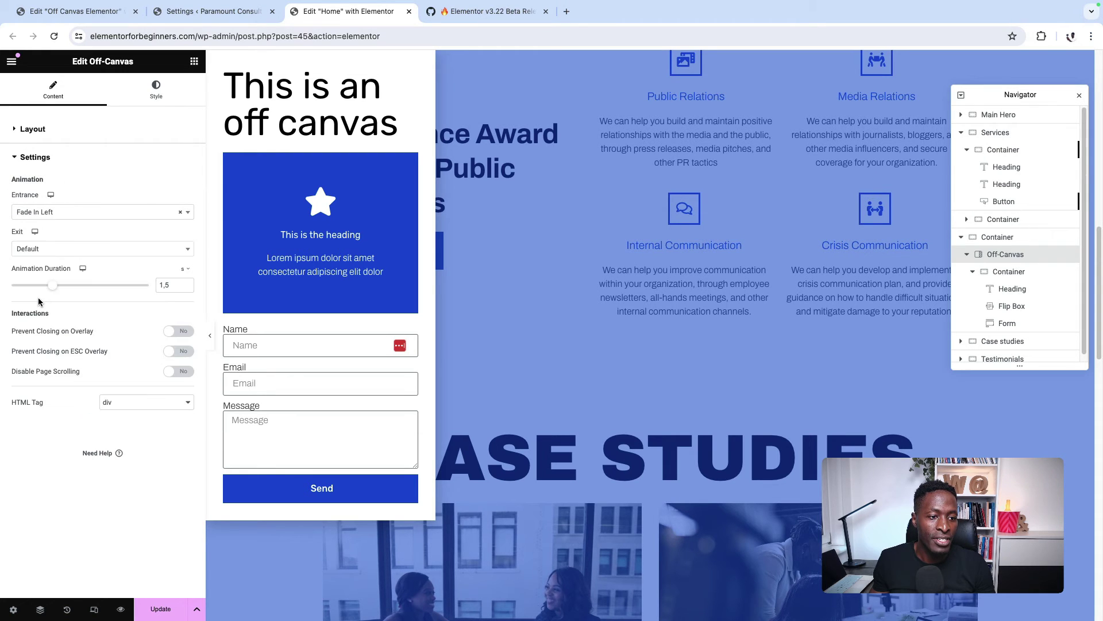
left_click(37, 252)
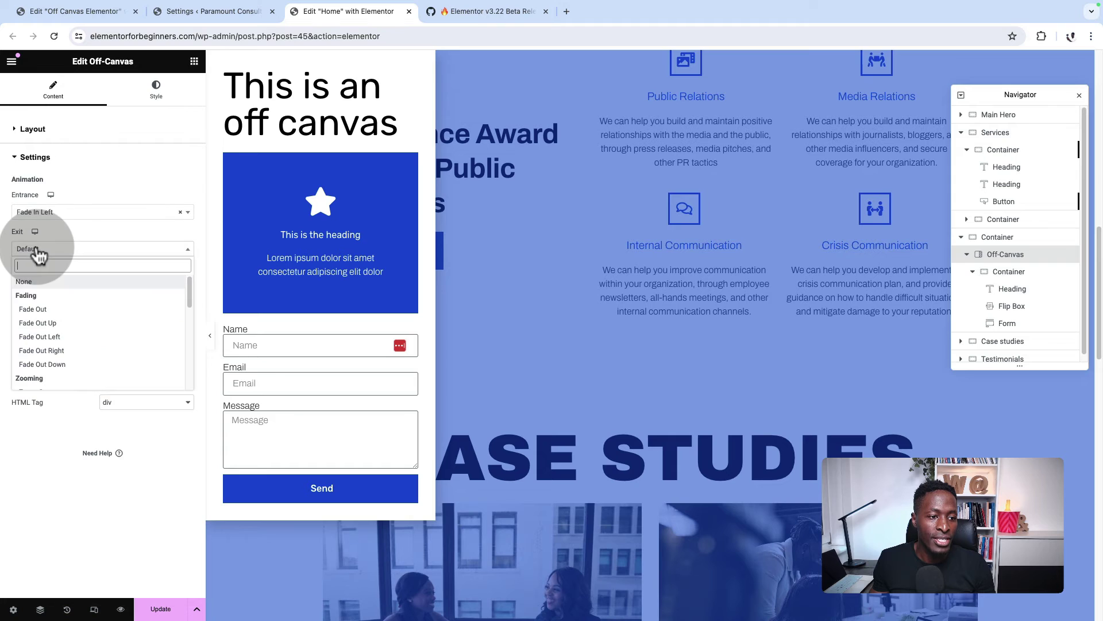
left_click(60, 353)
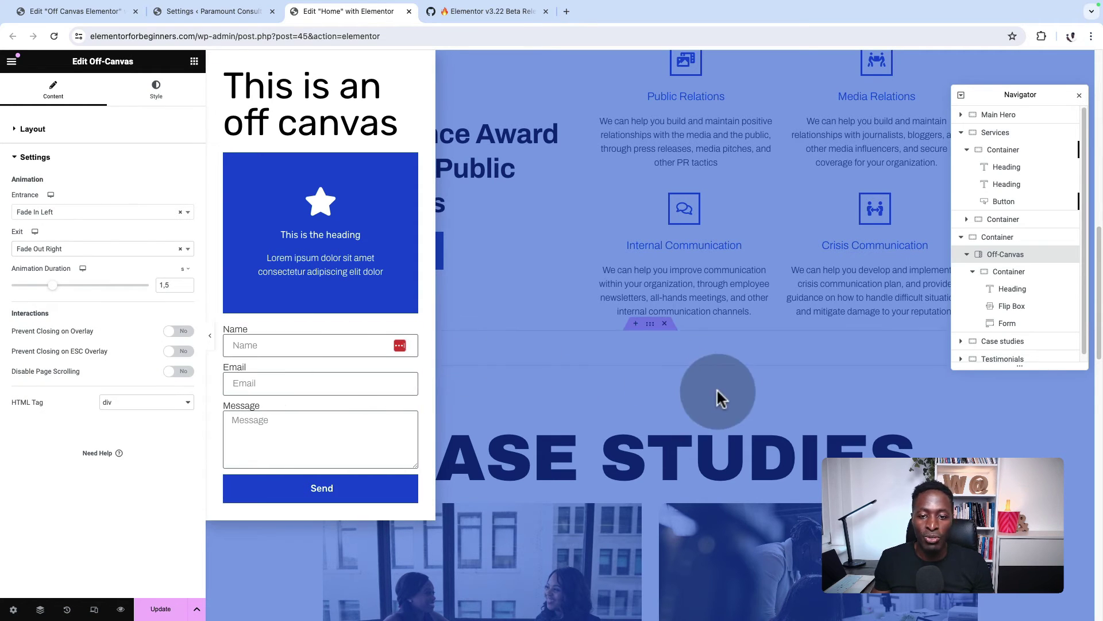
scroll(635, 443, "down", 2)
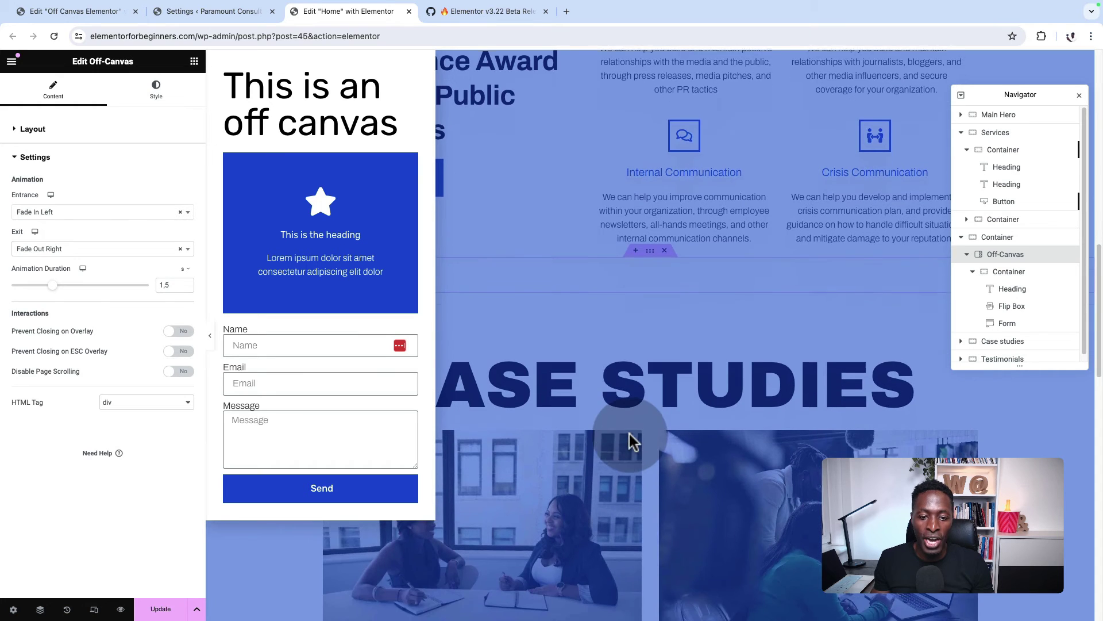
Save and preview the page, test the See All Our Services button, then return to the editor.
left_click(160, 608)
left_click(121, 609)
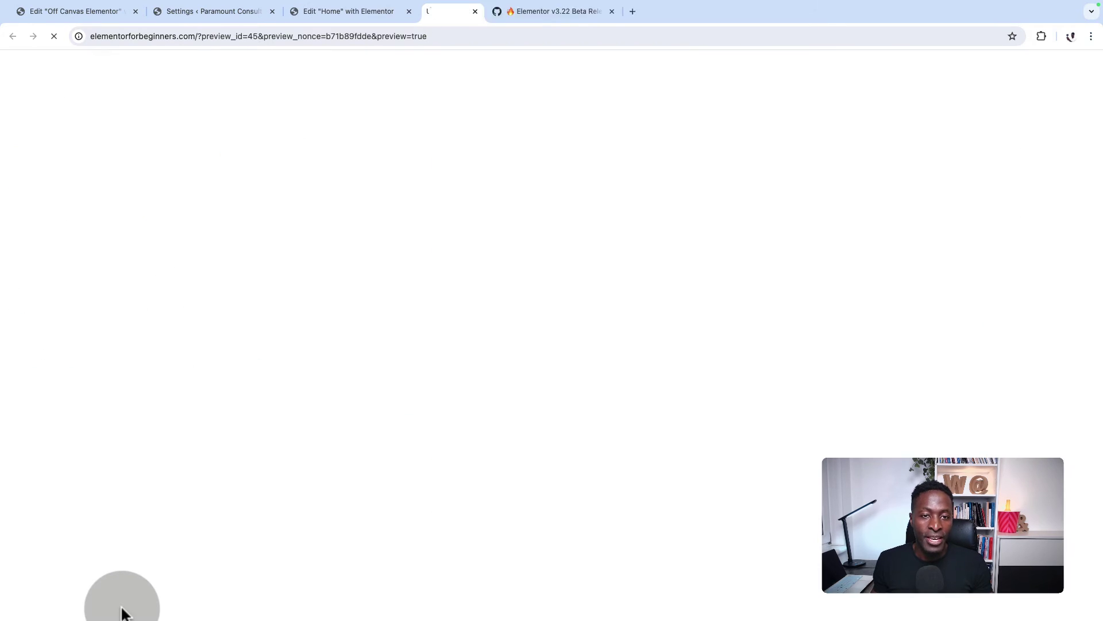
scroll(353, 369, "down", 5)
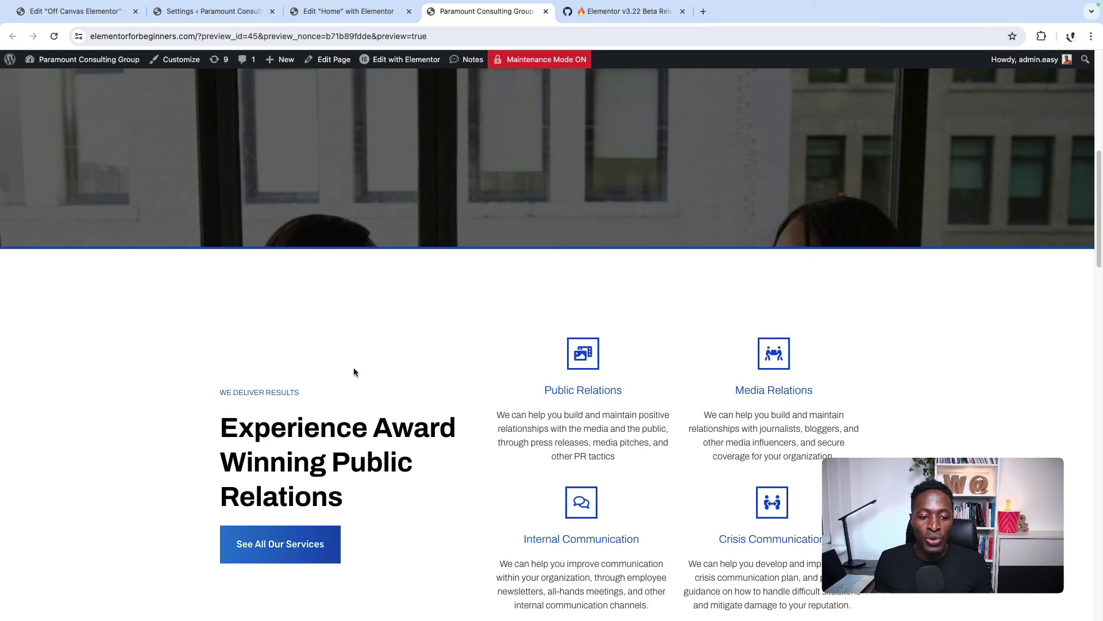
scroll(353, 371, "down", 2)
left_click(353, 368)
scroll(345, 345, "down", 1)
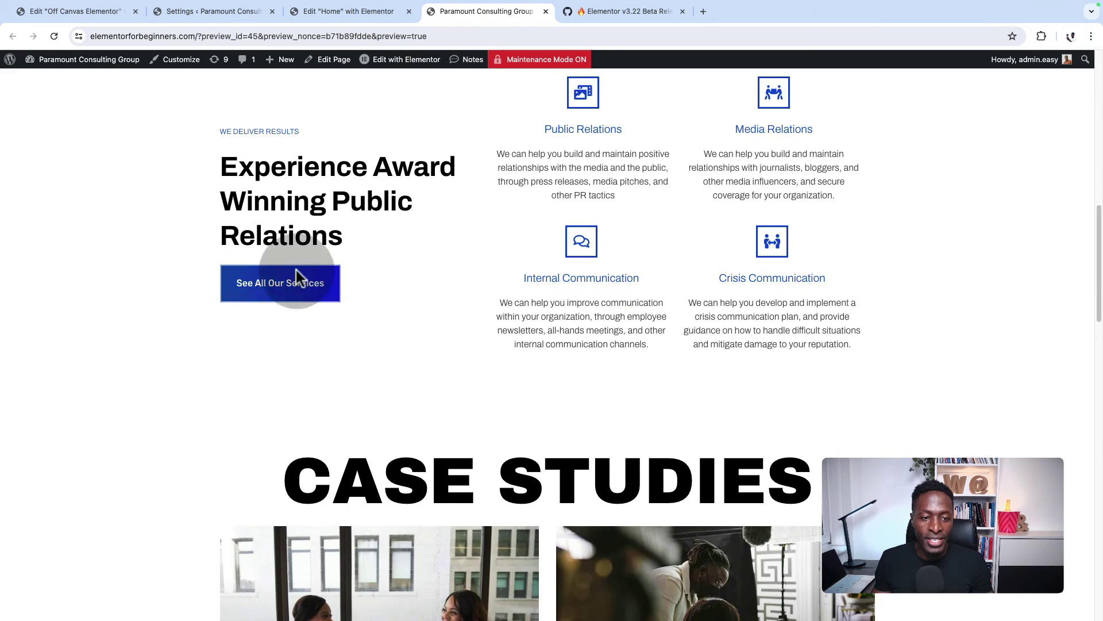
left_click(327, 287)
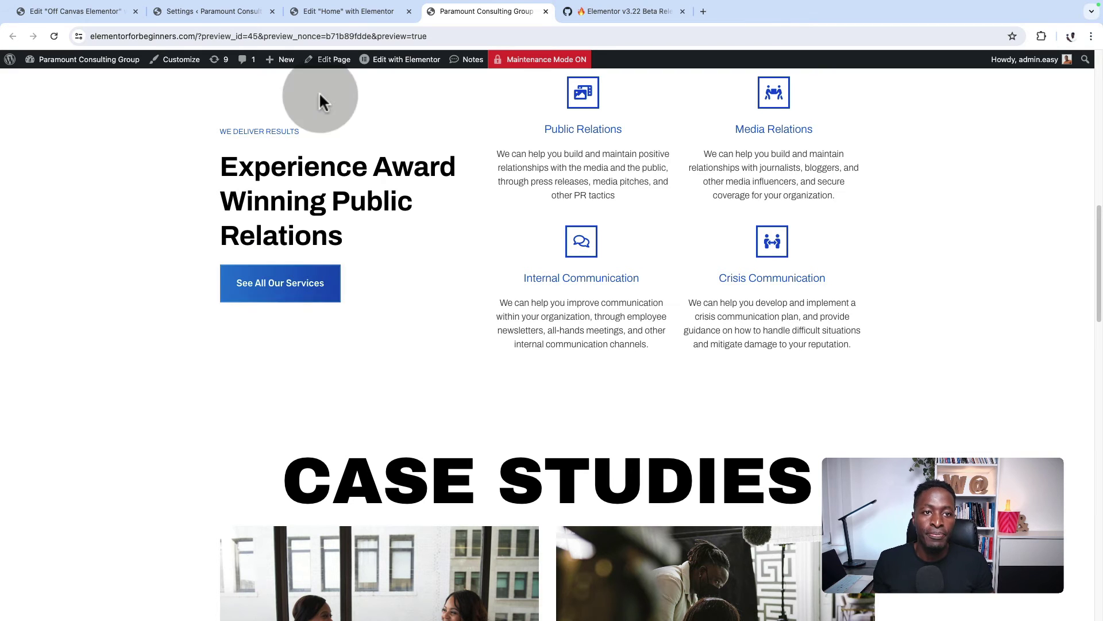
left_click(322, 16)
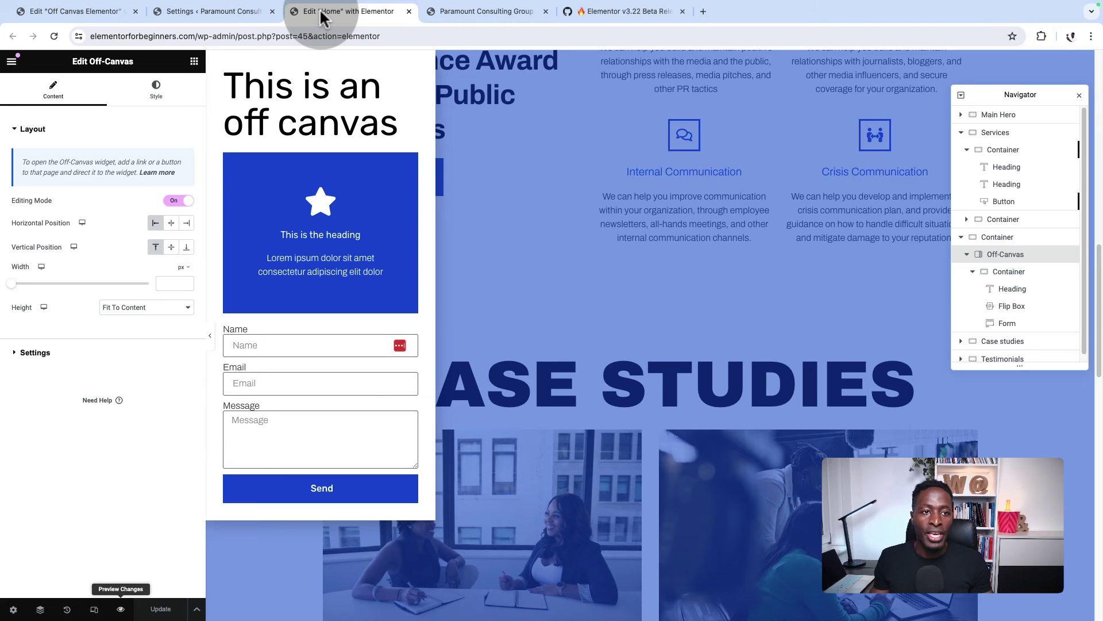
Reload the editor, link the See All Our Services button to Off-Canvas 1, and update the page.
left_click(54, 36)
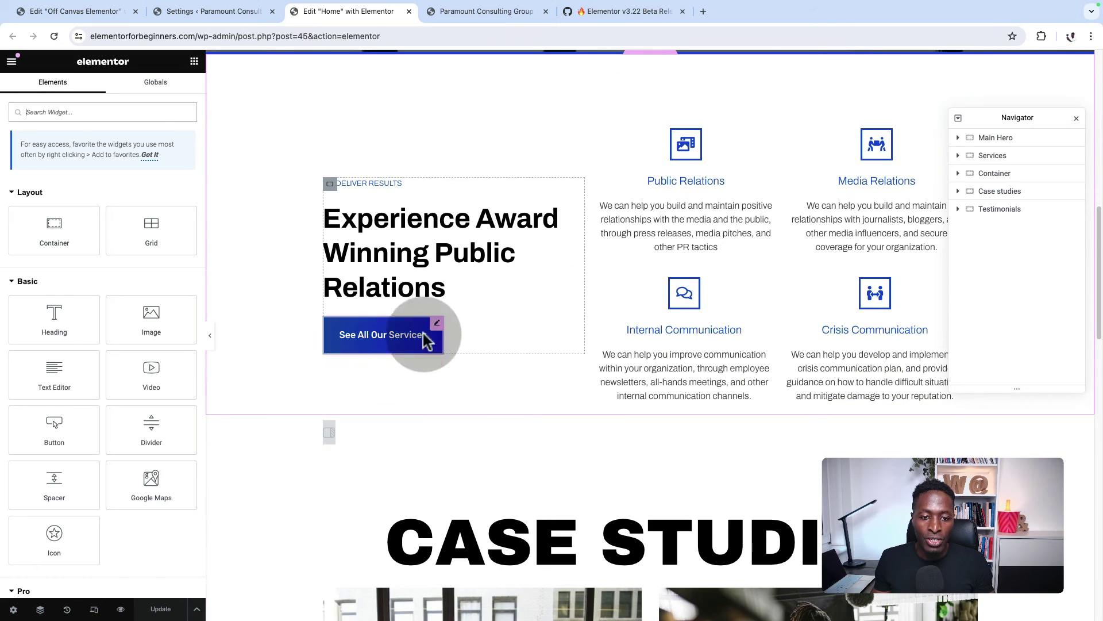
left_click(438, 324)
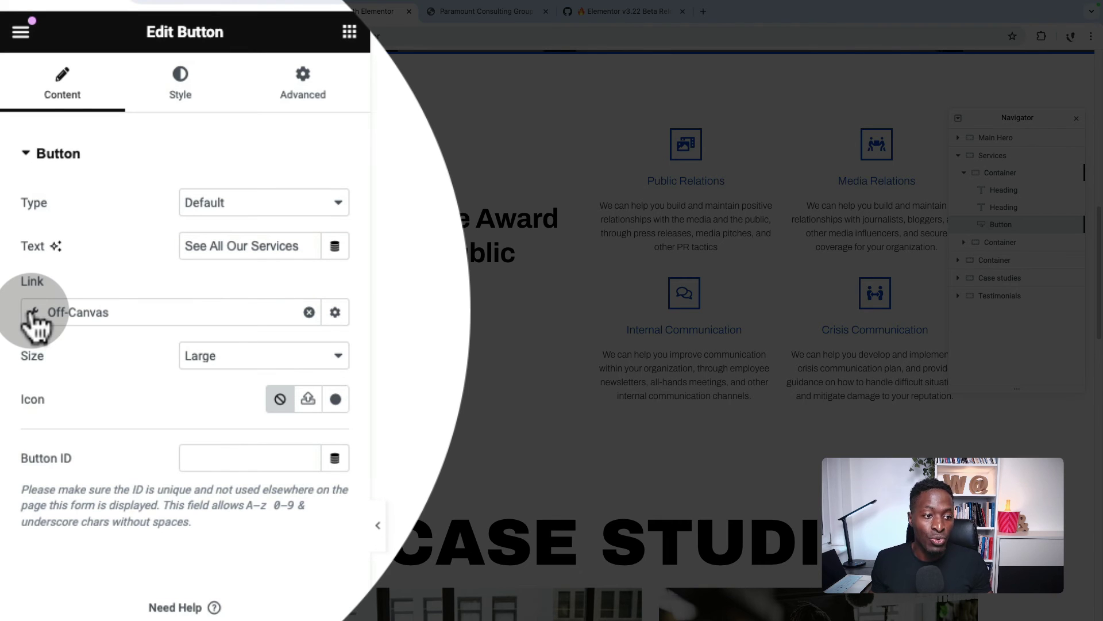
left_click(32, 313)
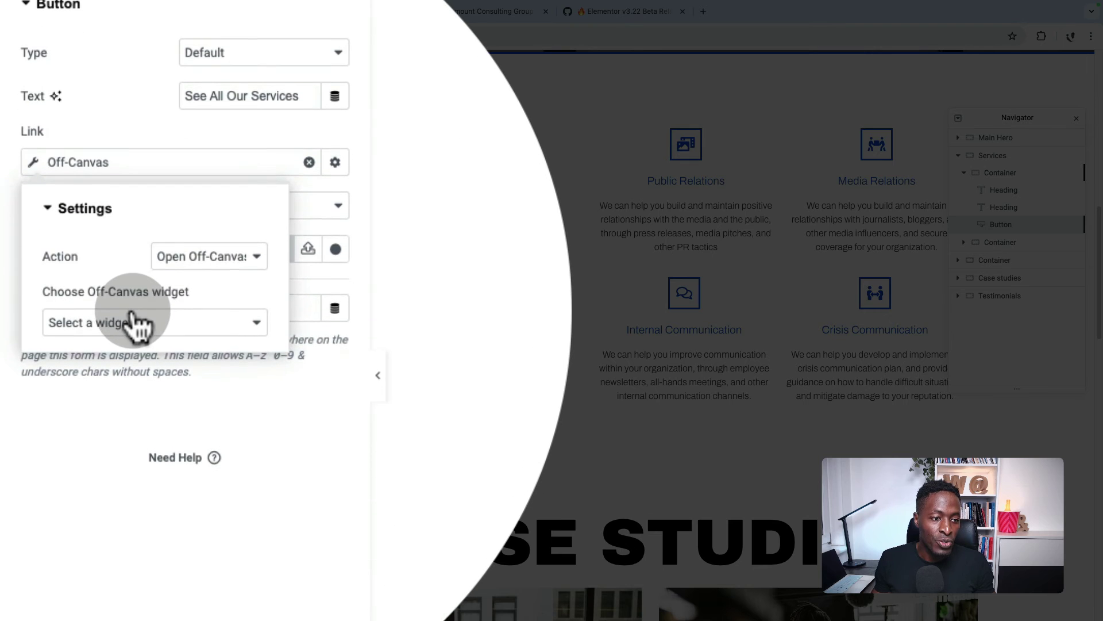
left_click(133, 316)
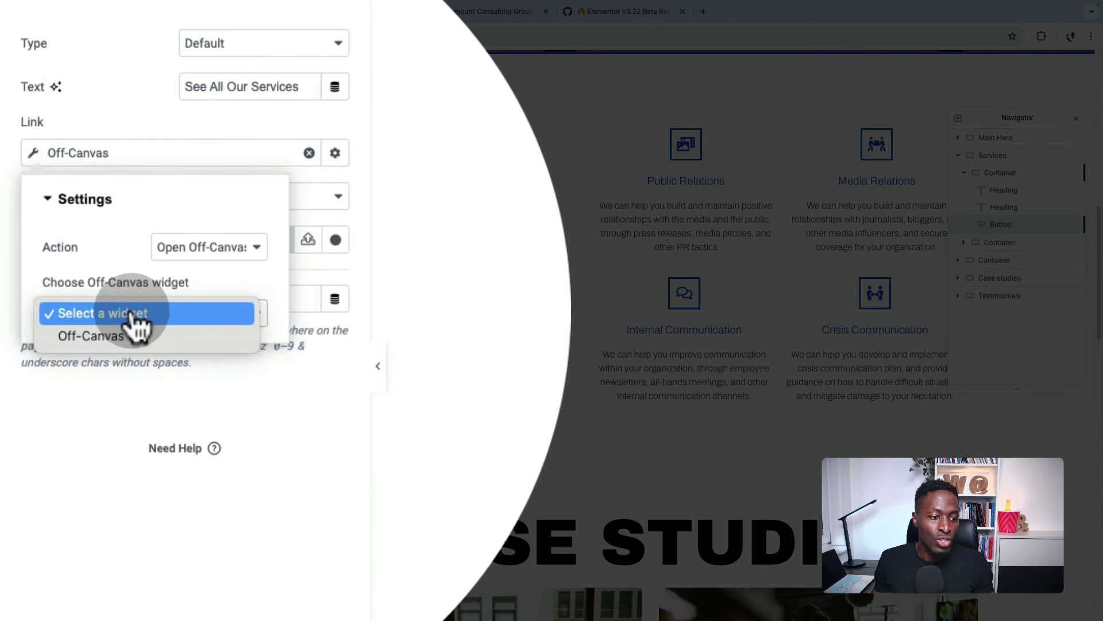
left_click(127, 310)
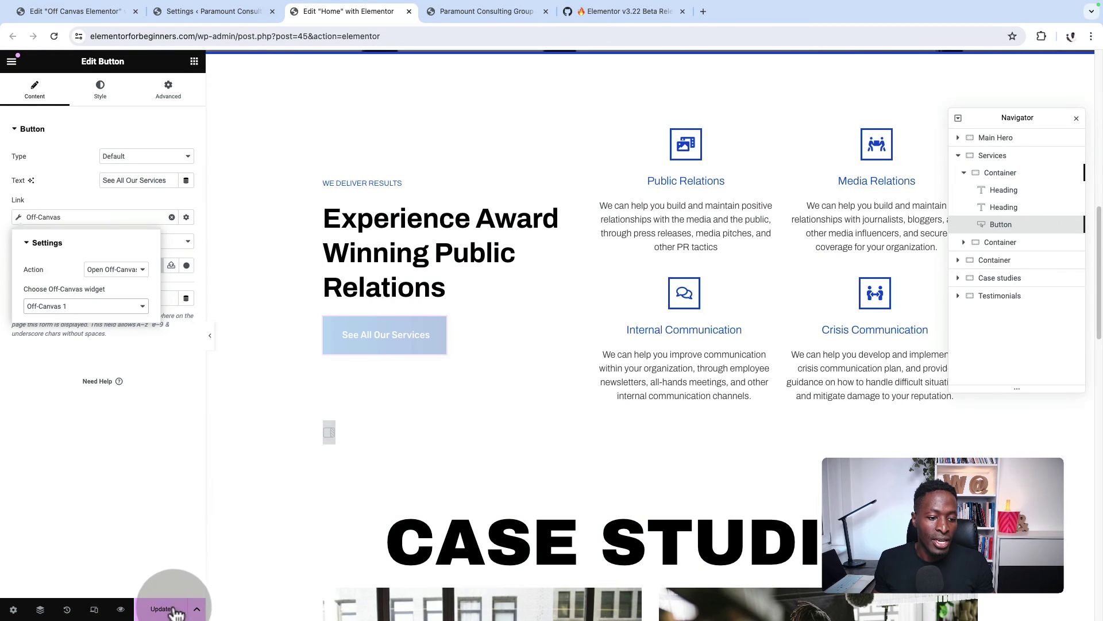
left_click(174, 610)
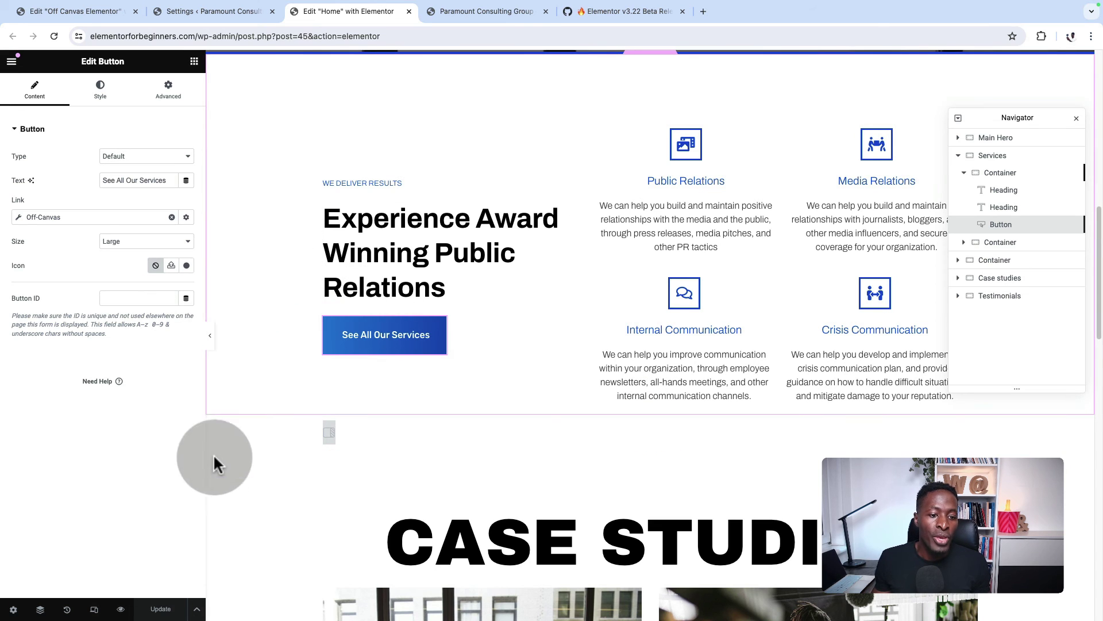
Preview the page, confirm See All Our Services opens the off-canvas panel, then switch back.
left_click(121, 610)
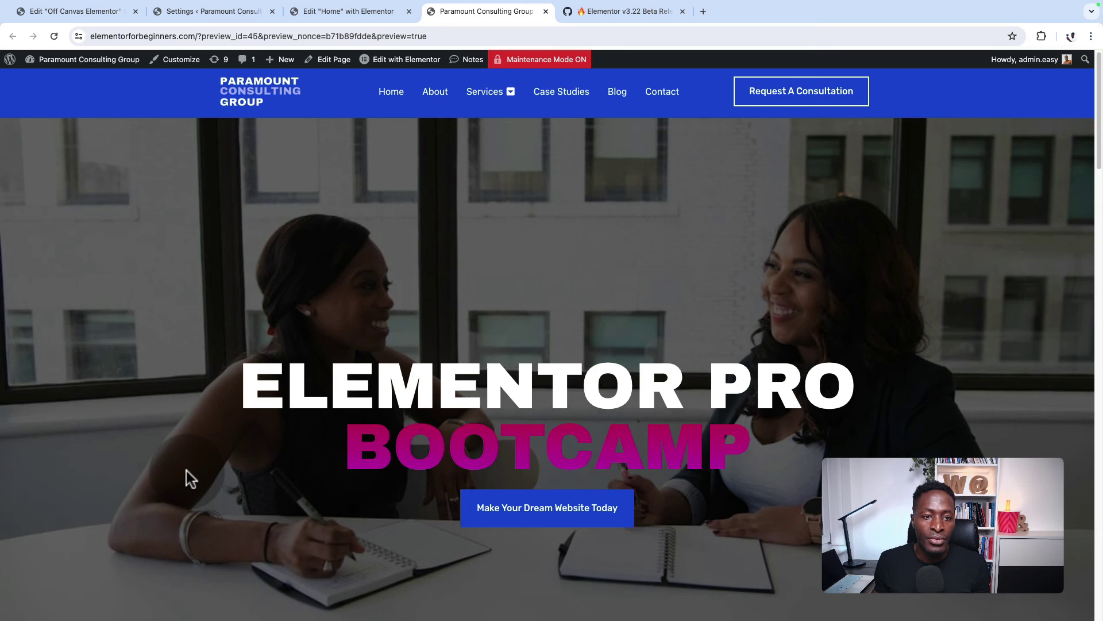
scroll(185, 468, "down", 10)
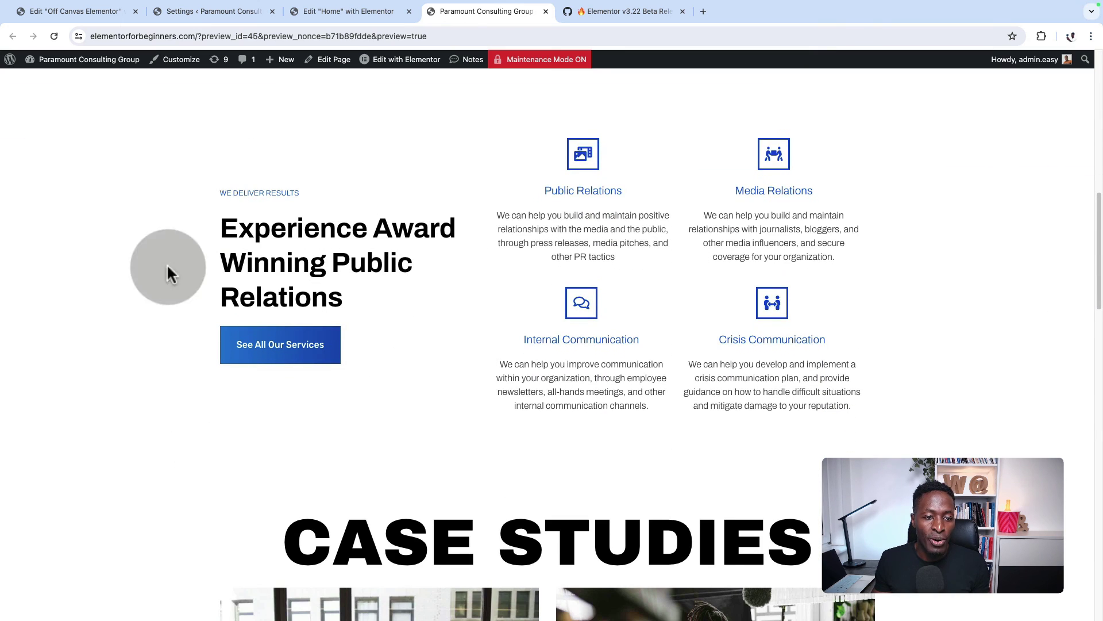
left_click(273, 349)
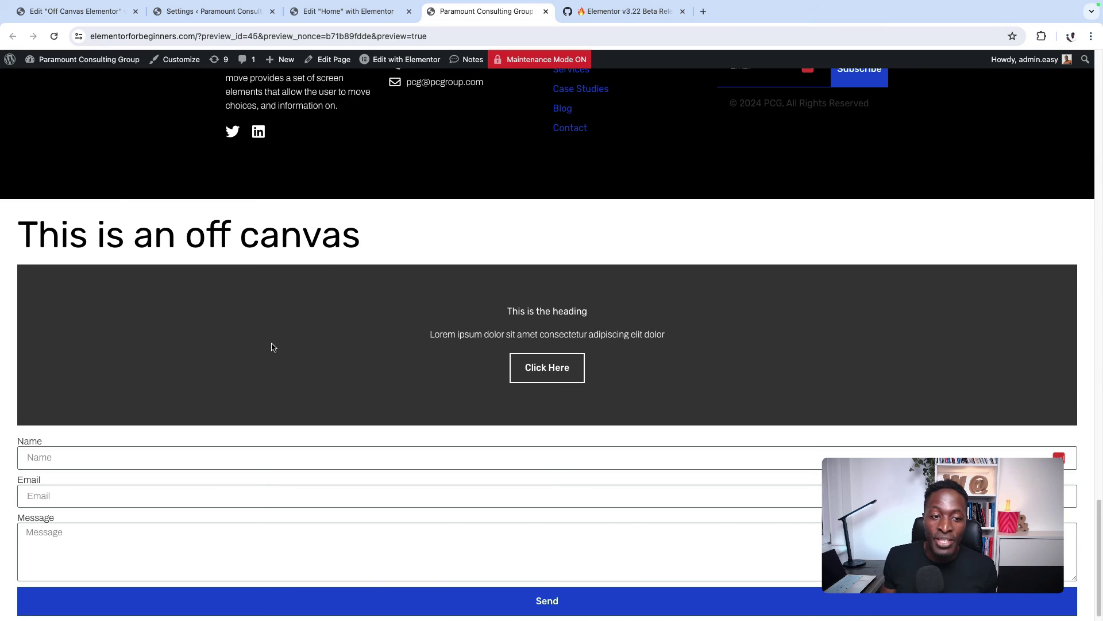
key("ctrl+shift+Tab")
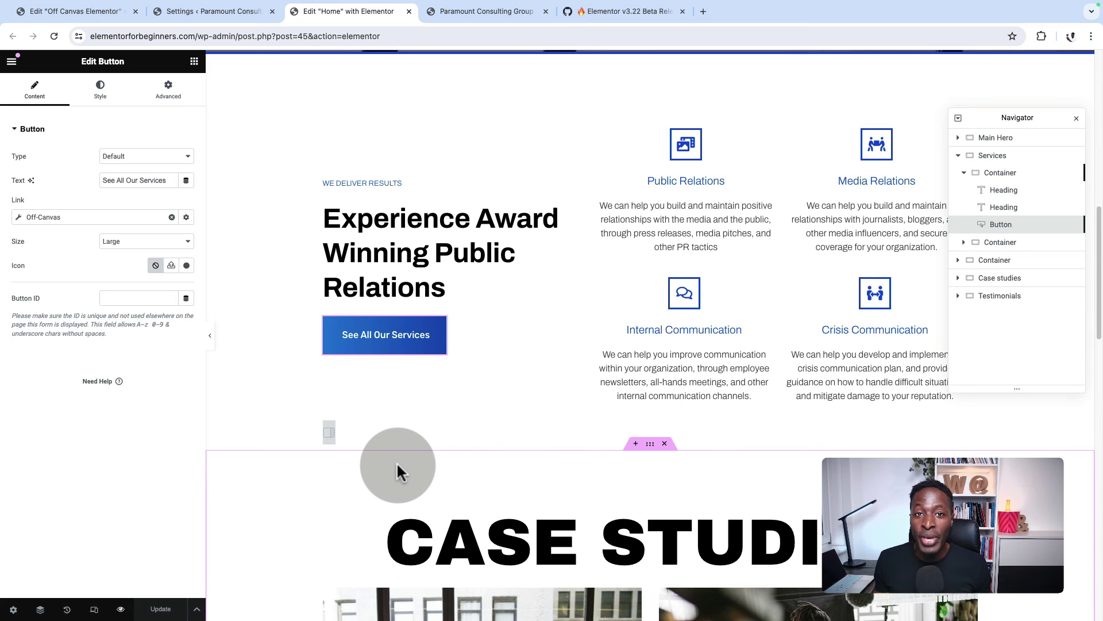
left_click(388, 340)
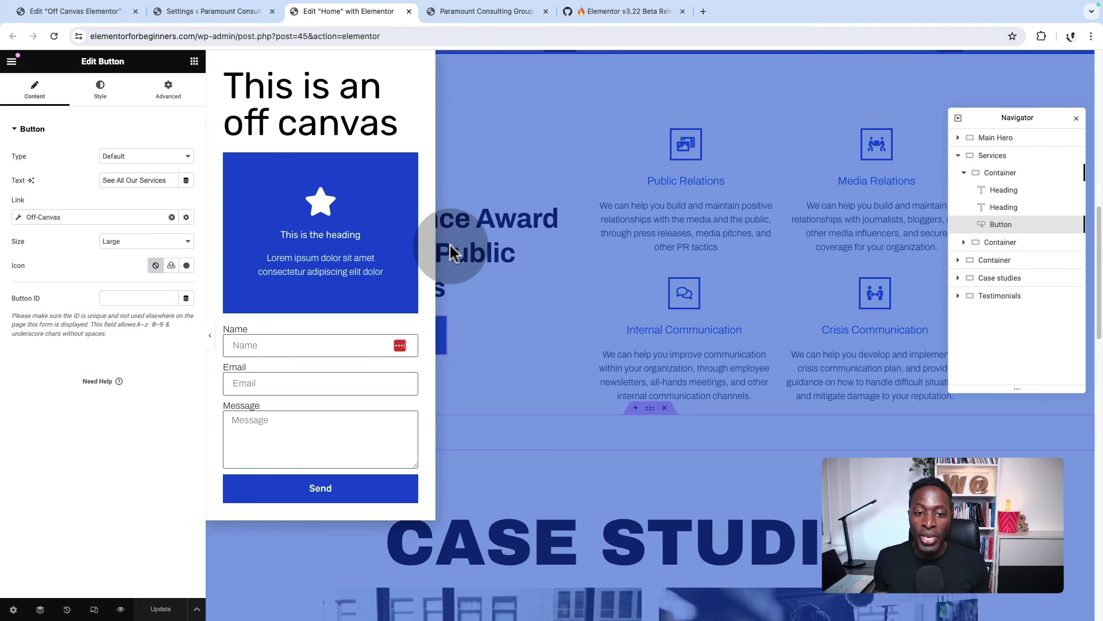
key("ctrl+Tab")
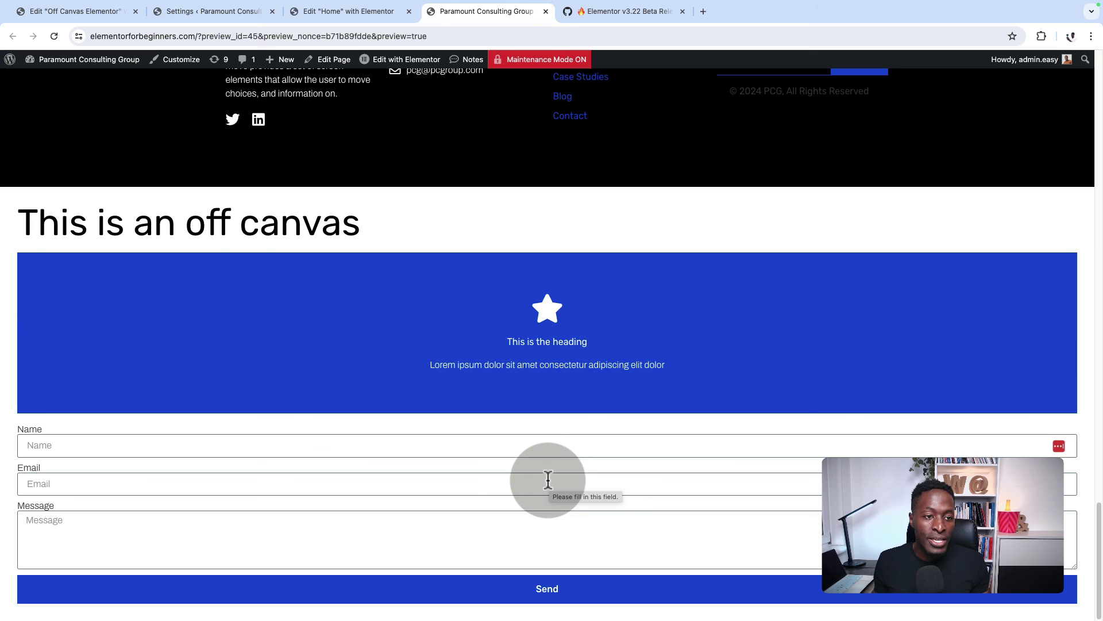
mouse_move(567, 396)
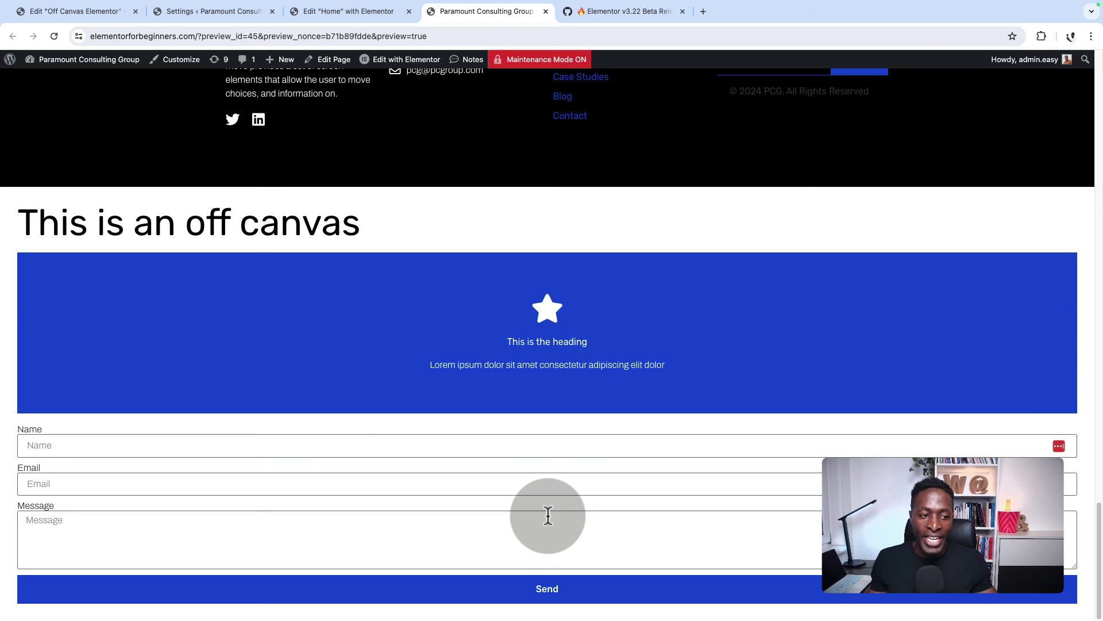
left_click(54, 36)
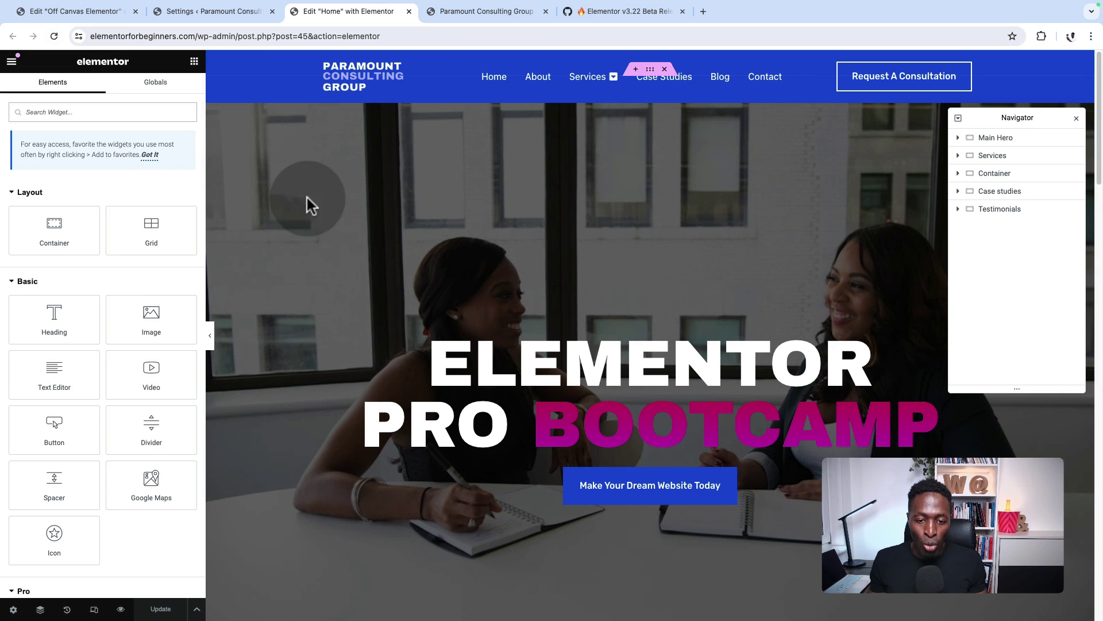
Link the We Deliver Results heading to the Off-Canvas dynamic tag, opening Off-Canvas 1.
scroll(444, 258, "down", 12)
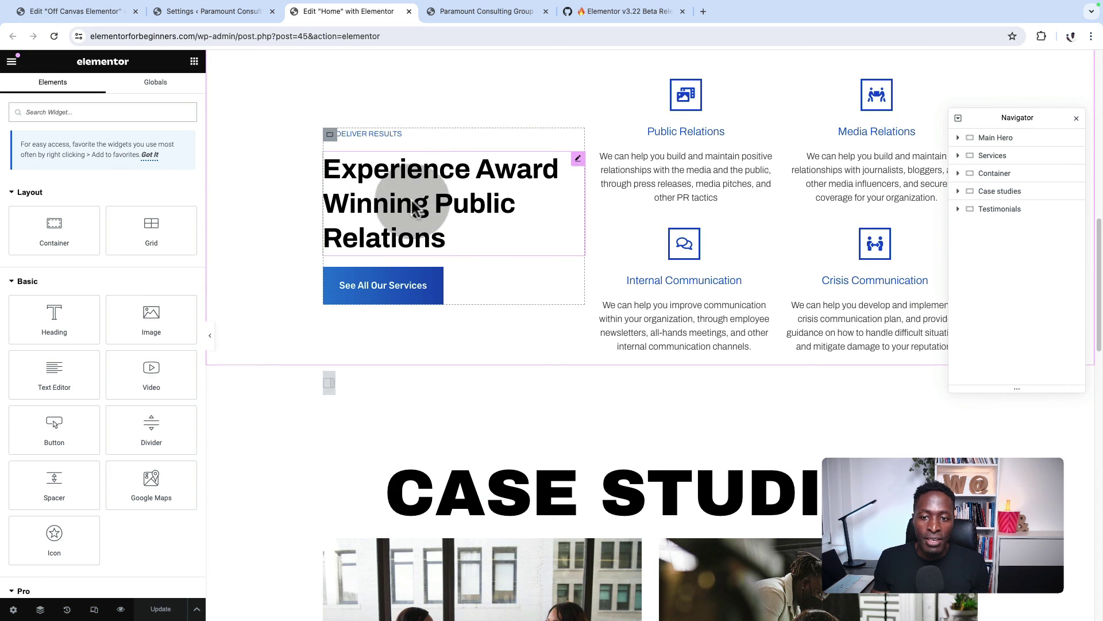
left_click(578, 136)
left_click(118, 144)
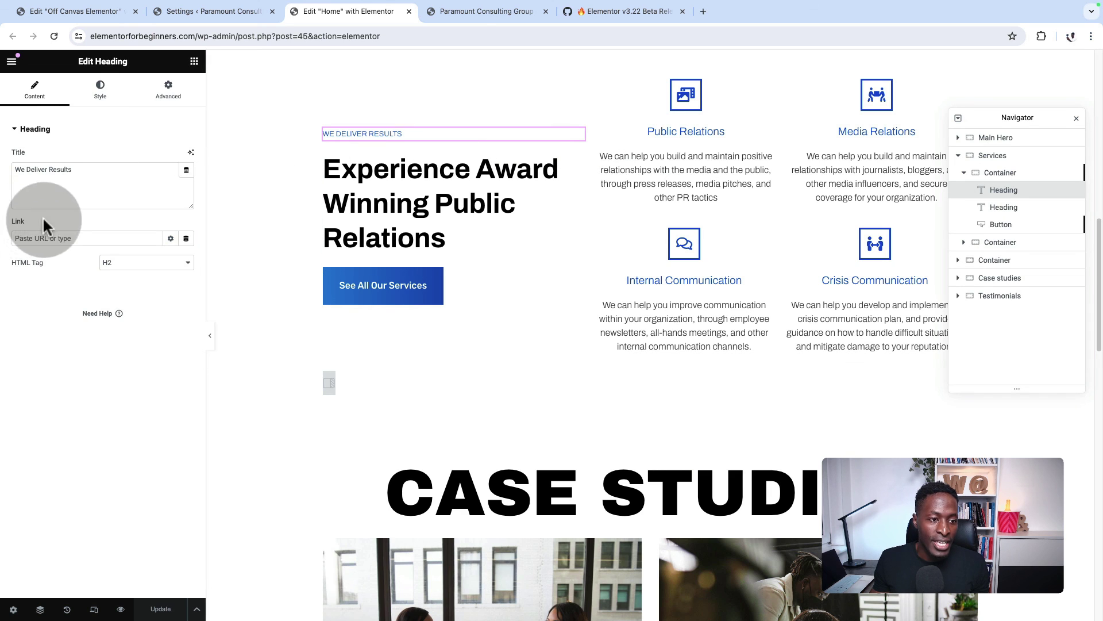
left_click(166, 241)
left_click(186, 238)
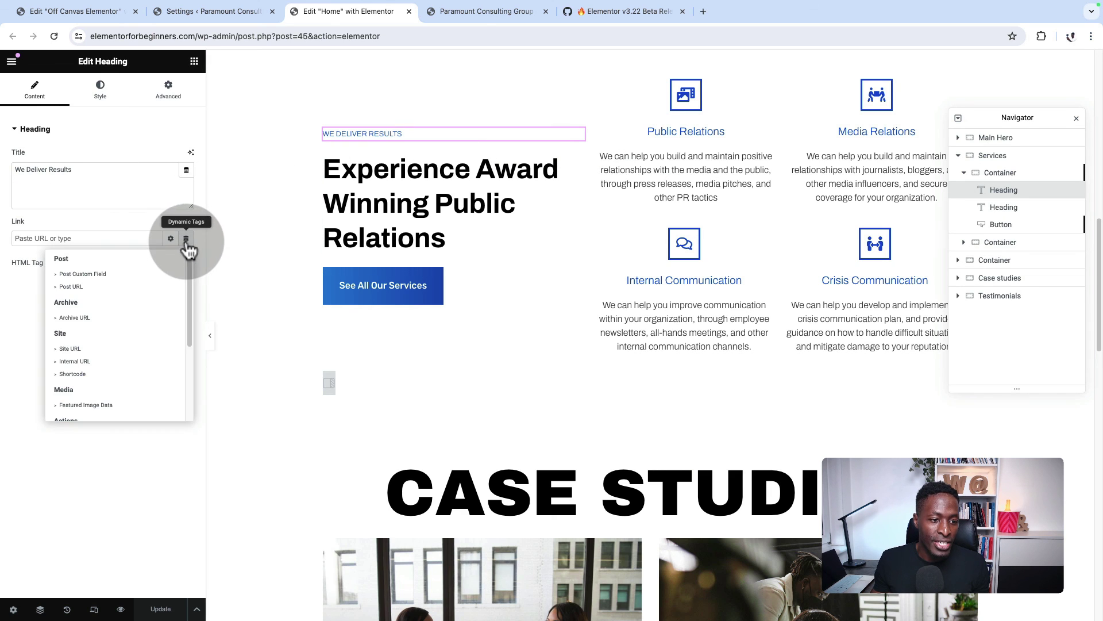
scroll(146, 368, "down", 2)
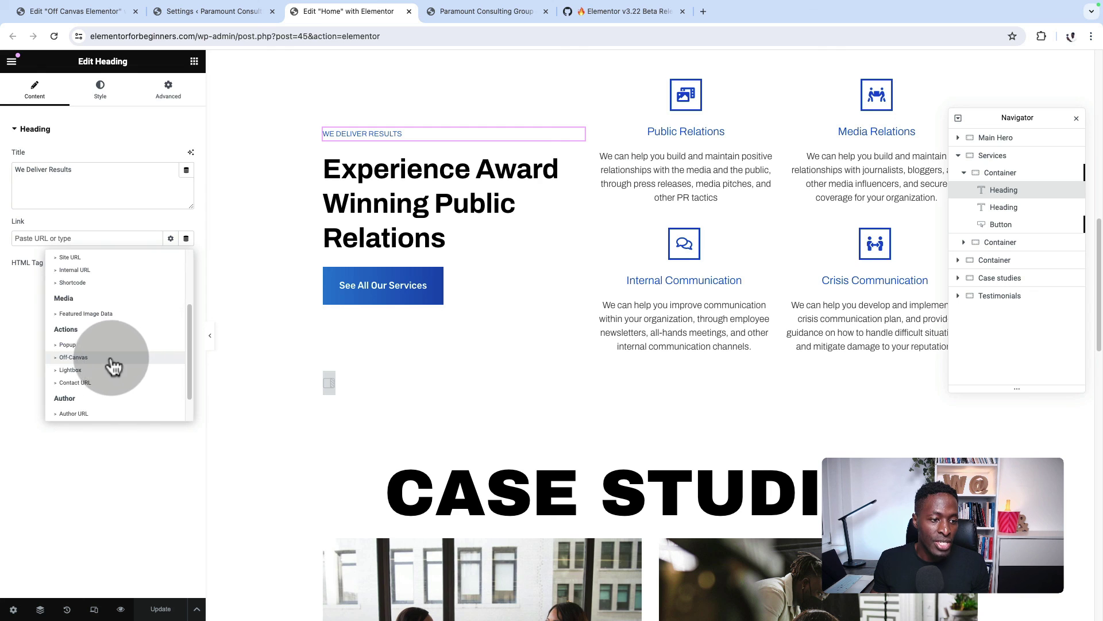
left_click(74, 357)
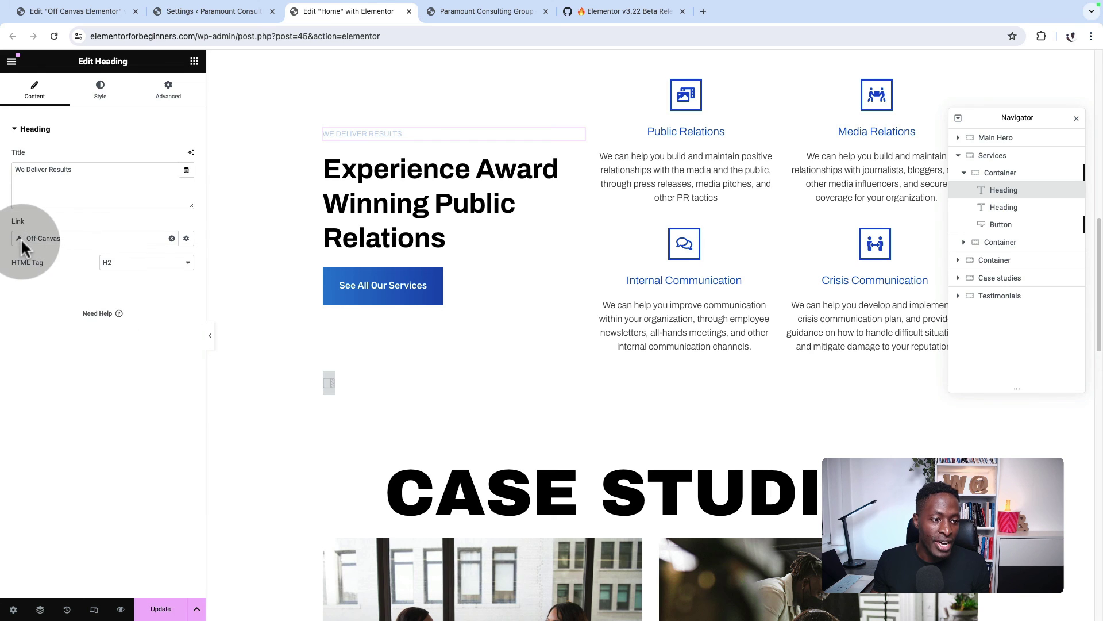
left_click(19, 238)
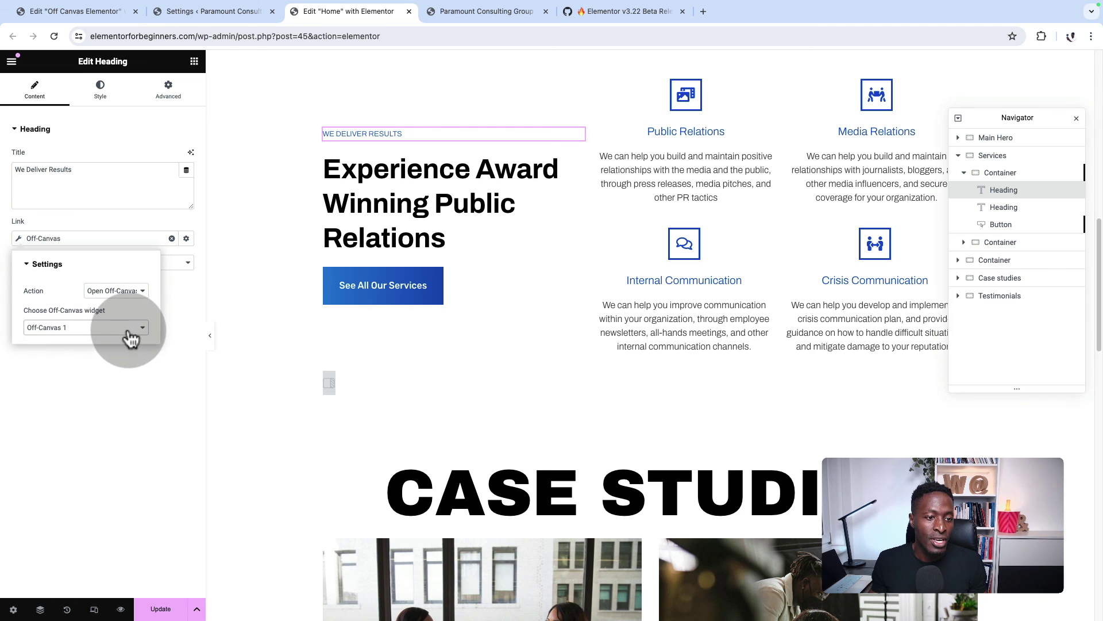
left_click(97, 369)
Show the off-canvas heading, blue flip box and form via the See All Our Services button.
left_click(325, 505)
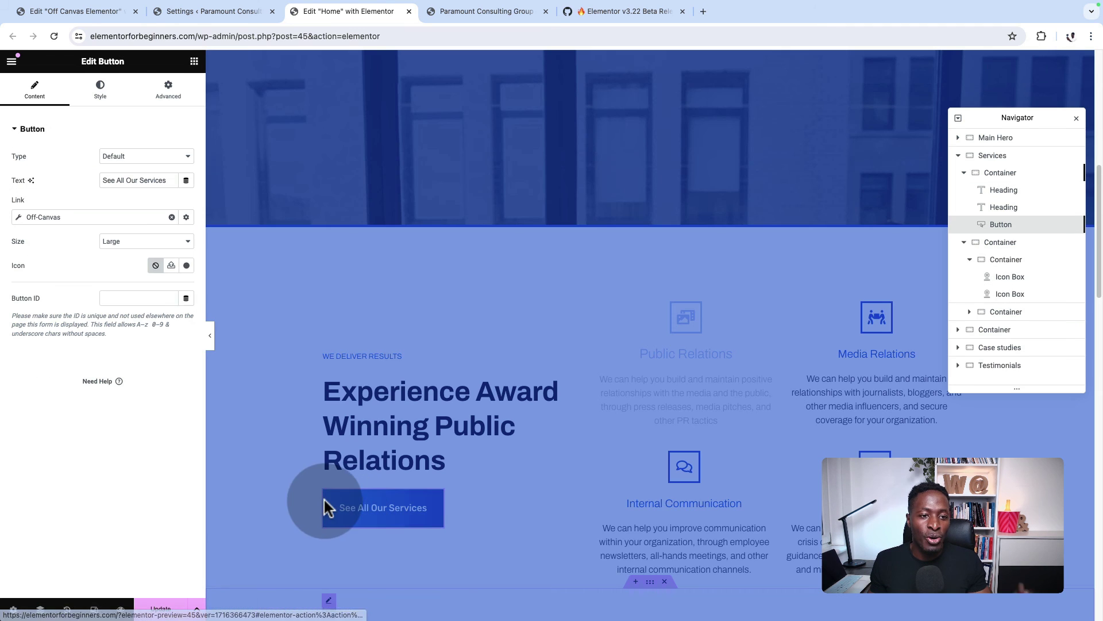
left_click(87, 381)
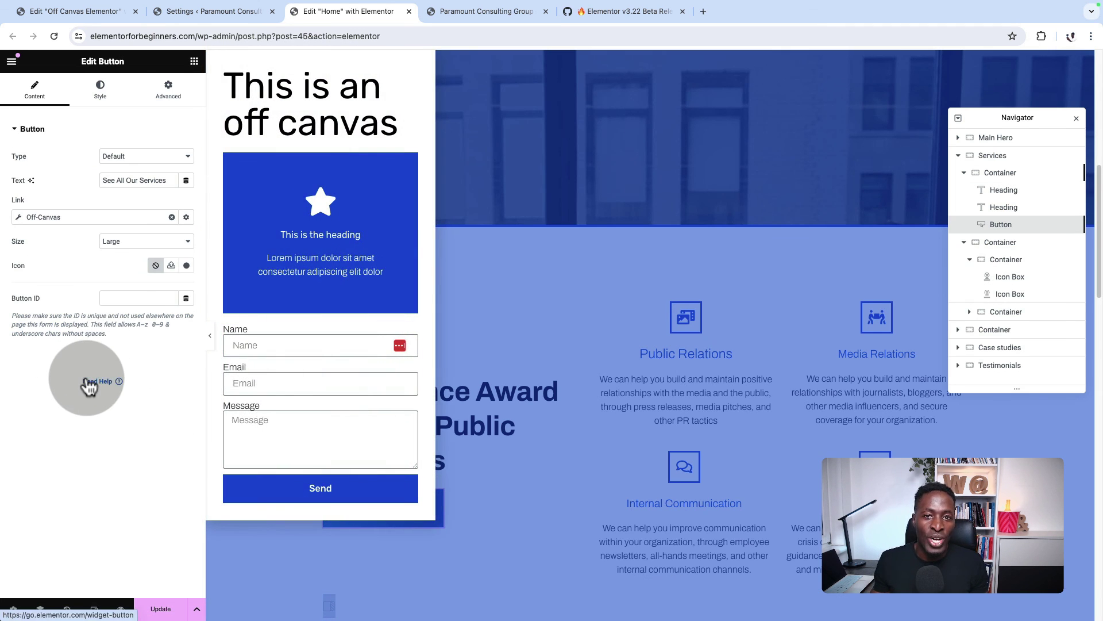